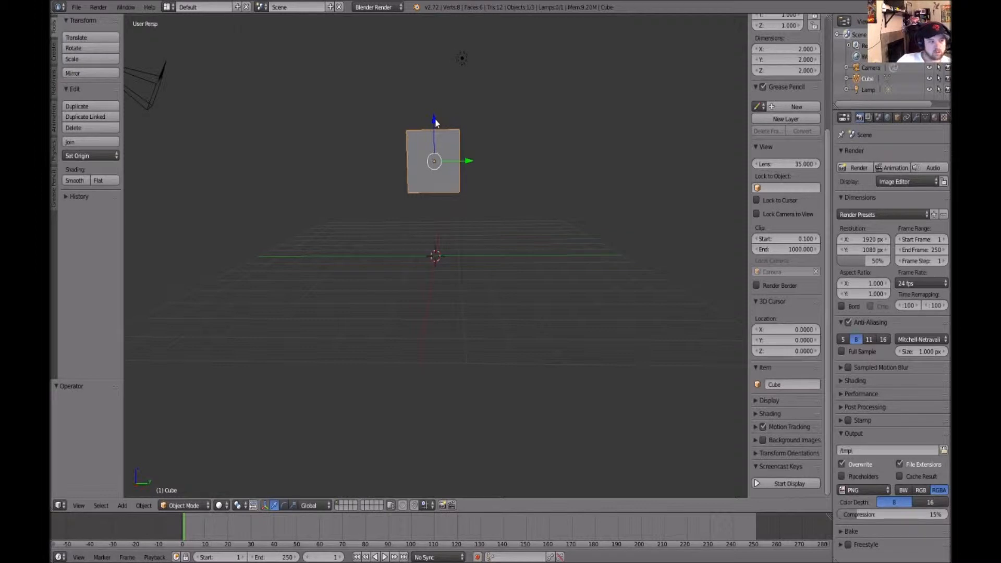
Delete the default cube and start the Screencast Keys display
{"action": "mouse_move", "coordinate": [548, 238]}
{"action": "middle_mouse_down"}
{"action": "mouse_move", "coordinate": [588, 206]}
{"action": "mouse_move", "coordinate": [546, 247]}
{"action": "middle_mouse_up"}
{"action": "key", "text": "x"}
{"action": "left_click", "coordinate": [542, 241]}
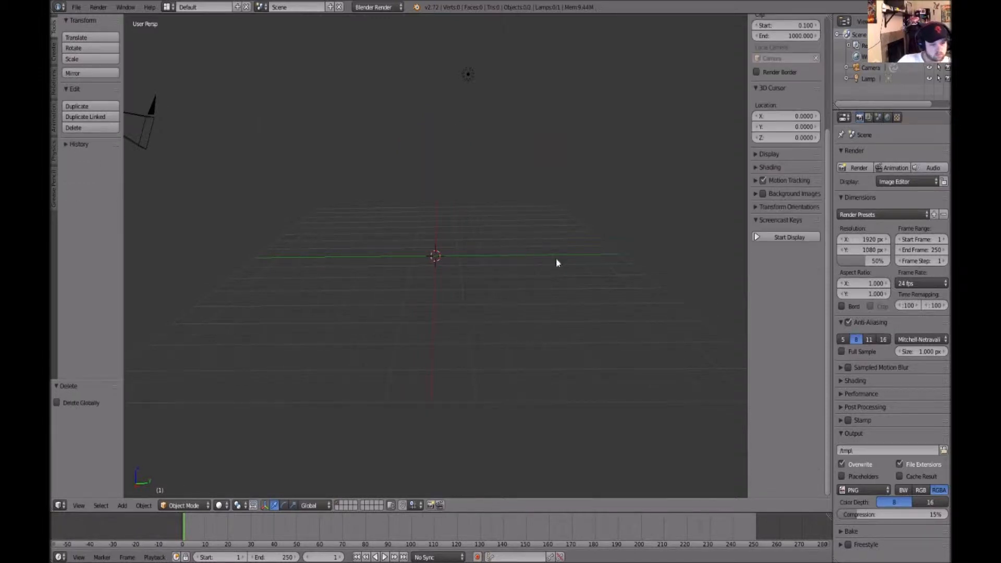
{"action": "left_click", "coordinate": [778, 237]}
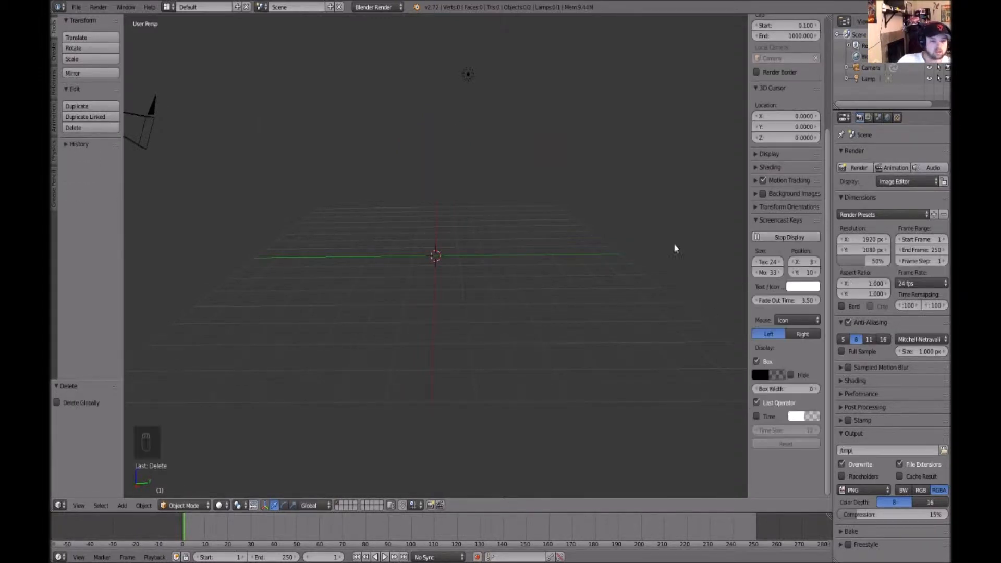
{"action": "middle_click_drag", "start_coordinate": [461, 315], "coordinate": [557, 317]}
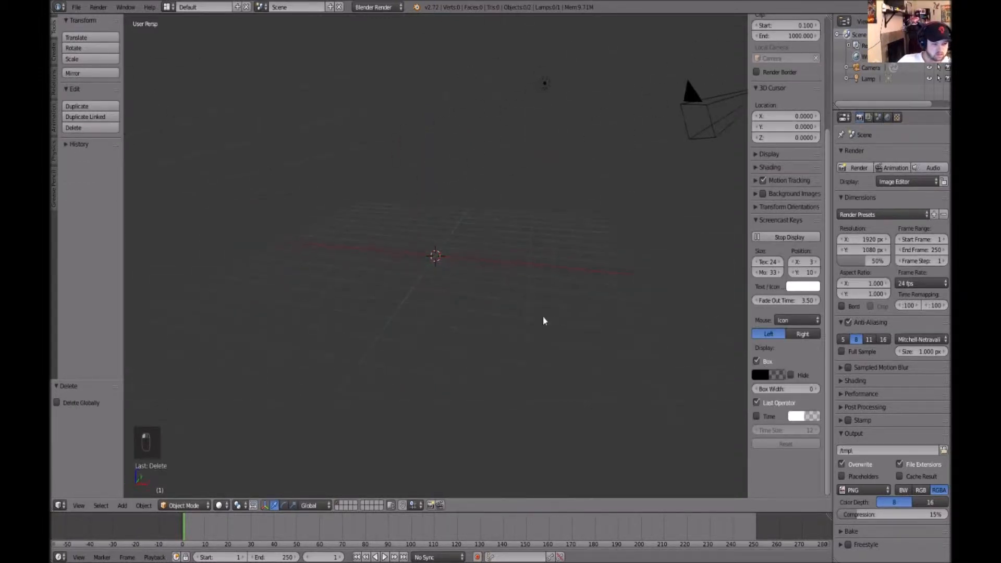
{"action": "key", "text": "shift+a"}
{"action": "mouse_move", "coordinate": [539, 372]}
{"action": "mouse_move", "coordinate": [534, 313]}
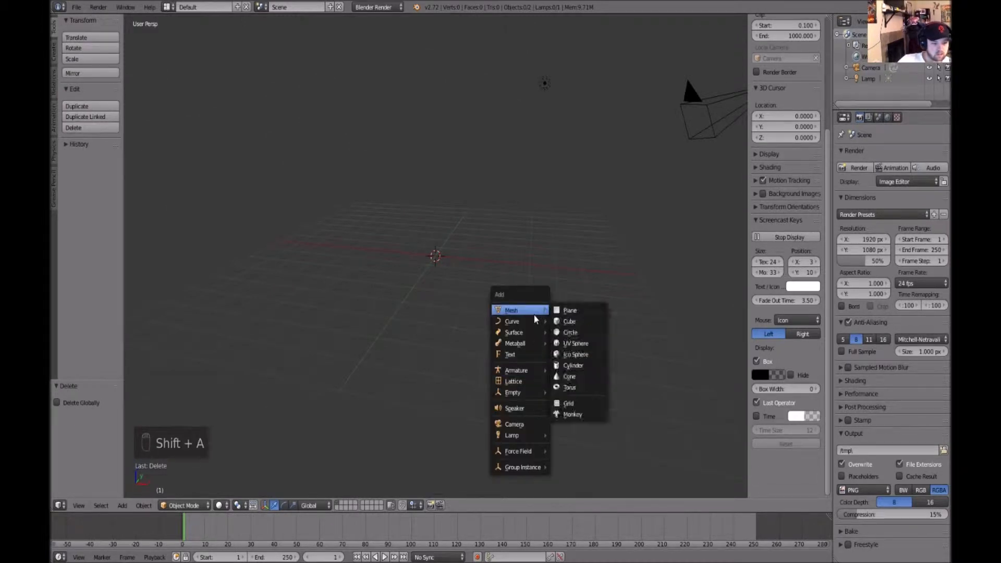
{"action": "left_click", "coordinate": [596, 365]}
{"action": "middle_click_drag", "start_coordinate": [596, 361], "coordinate": [591, 311]}
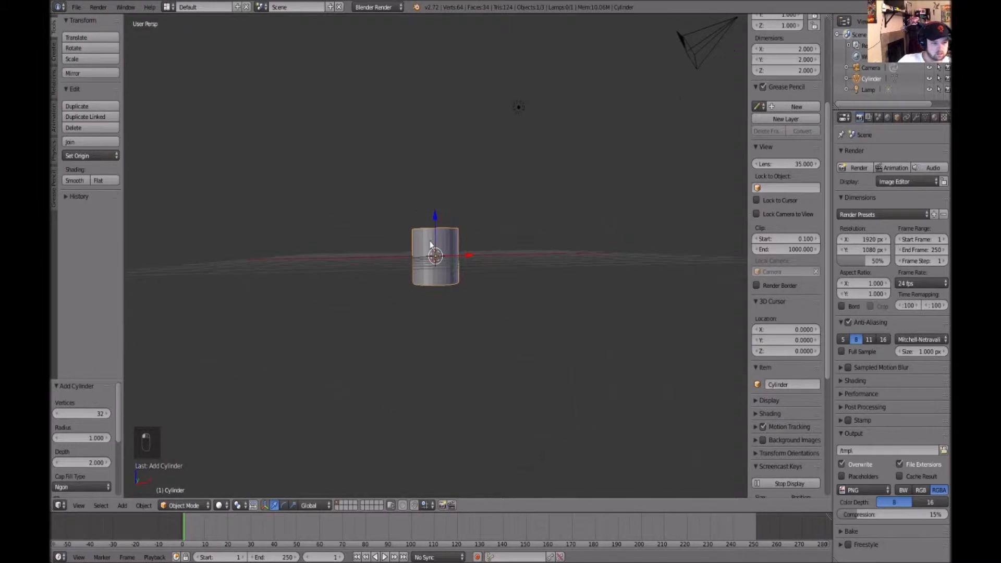
{"action": "left_click_drag", "start_coordinate": [437, 218], "coordinate": [433, 163]}
{"action": "key", "text": "Delete"}
{"action": "left_click", "coordinate": [507, 276]}
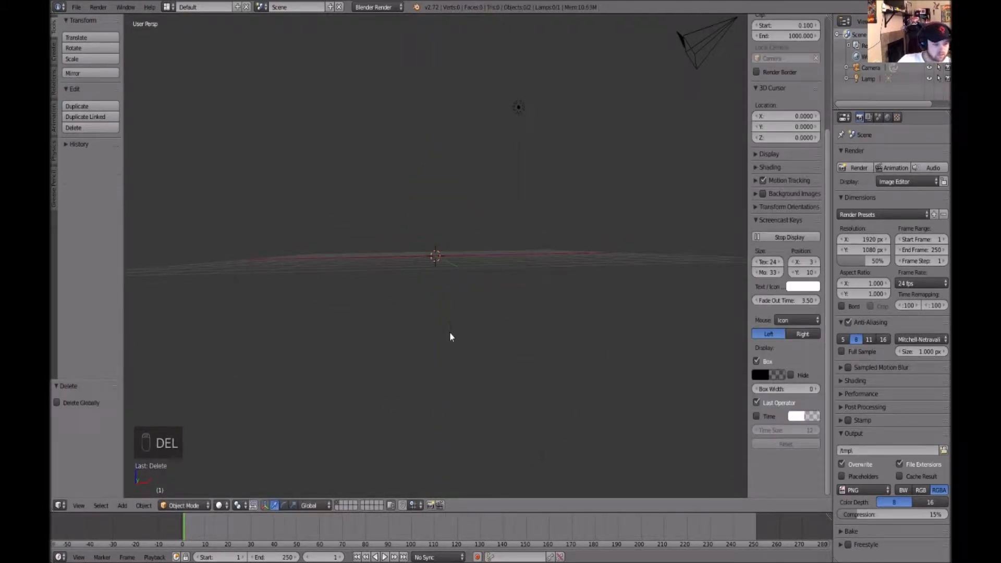
Add a cylinder with 16 vertices and move it up about 2.7 units along Z
{"action": "key", "text": "shift+a"}
{"action": "mouse_move", "coordinate": [452, 333]}
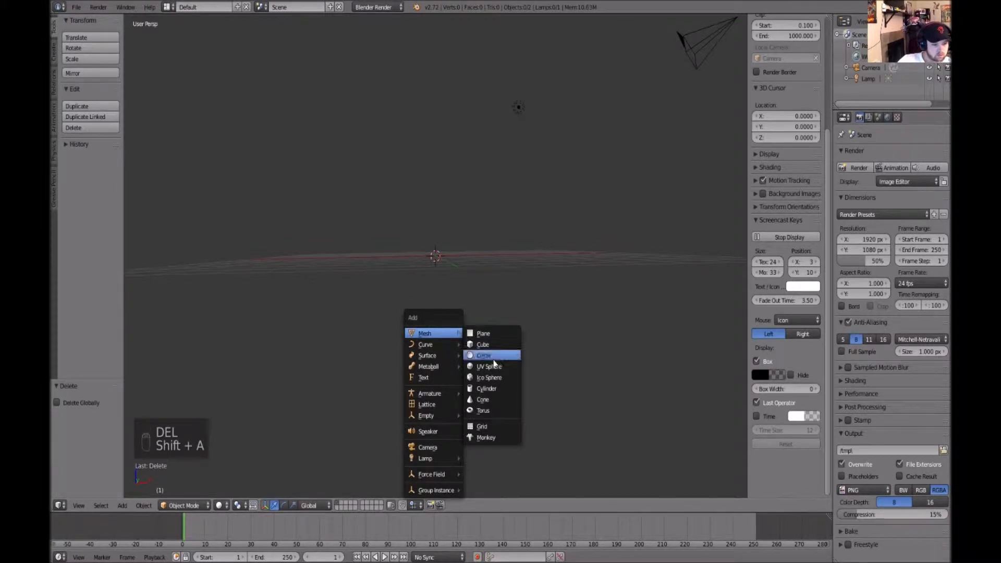
{"action": "left_click", "coordinate": [494, 387]}
{"action": "left_click", "coordinate": [84, 413]}
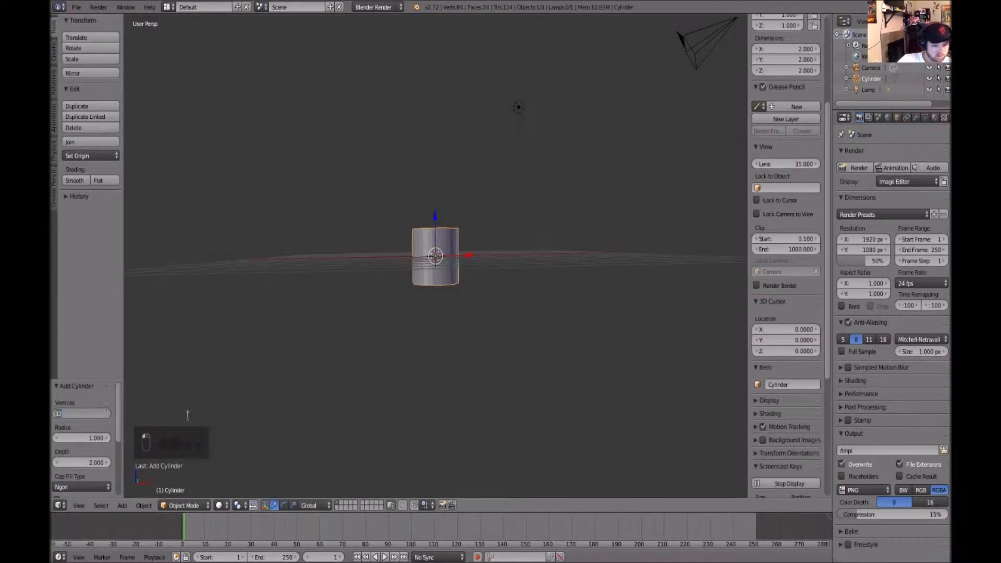
{"action": "type", "text": "16"}
{"action": "key", "text": "Return"}
{"action": "left_click_drag", "start_coordinate": [436, 216], "coordinate": [436, 138]}
{"action": "key", "text": "KP_Decimal"}
{"action": "scroll", "coordinate": [574, 266], "scroll_direction": "down", "scroll_amount": 3}
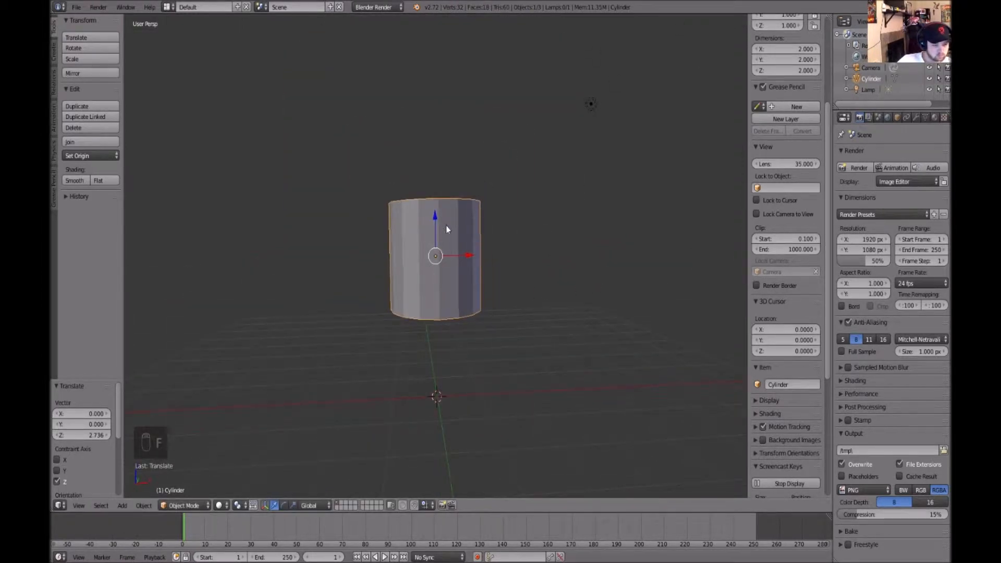
Enter Edit Mode and scale the cylinder mesh along Z by about 1.44
{"action": "key", "text": "Tab"}
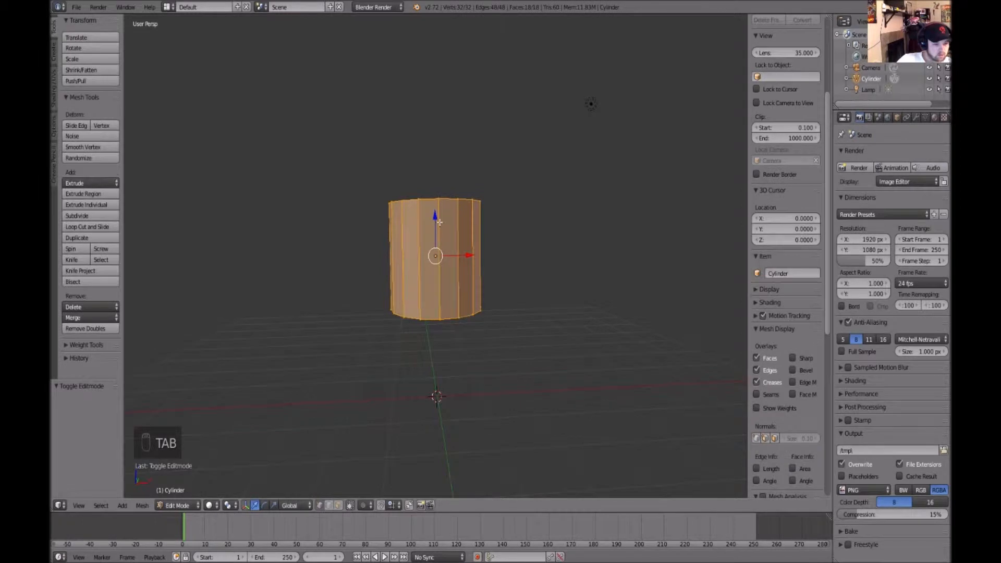
{"action": "key", "text": "r"}
{"action": "left_click_drag", "start_coordinate": [440, 223], "coordinate": [442, 206]}
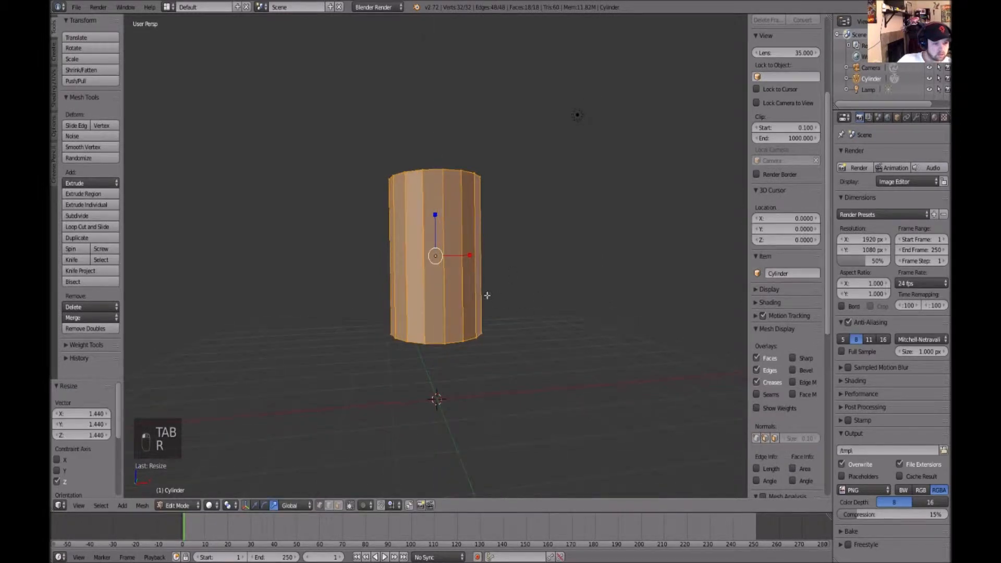
Add seven horizontal loop cuts around the cylinder
{"action": "key", "text": "ctrl+r"}
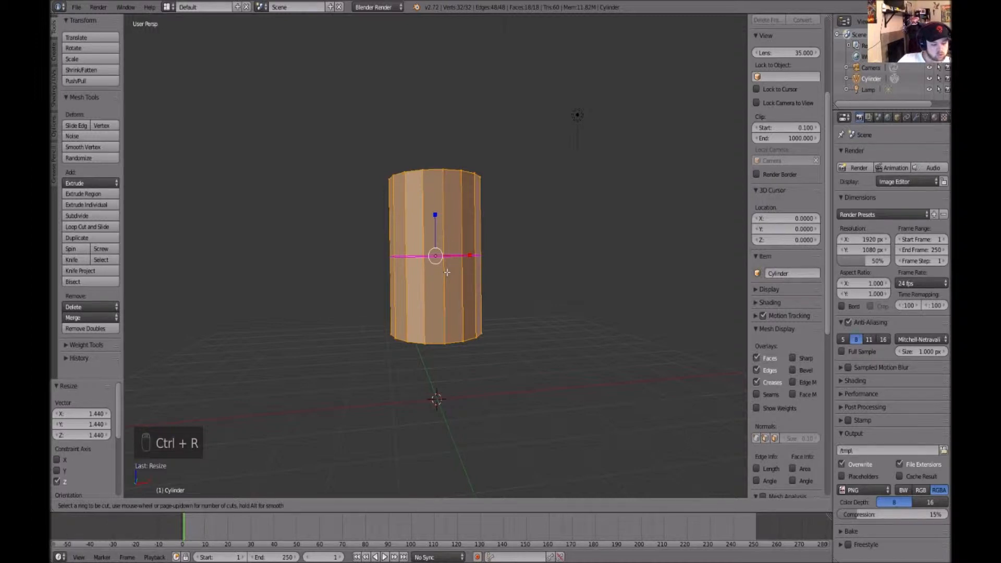
{"action": "scroll", "coordinate": [447, 272], "scroll_direction": "up", "scroll_amount": 3}
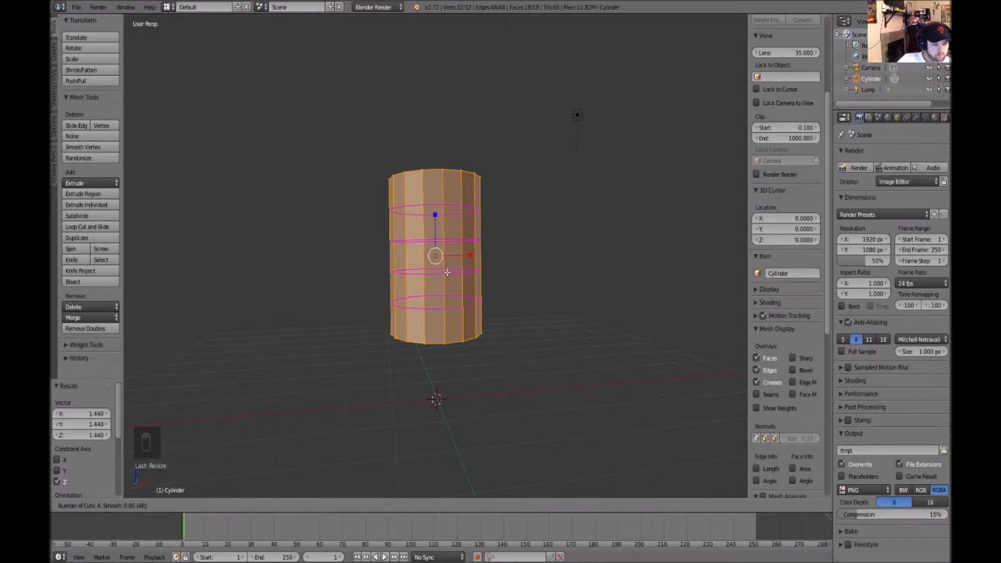
{"action": "scroll", "coordinate": [447, 272], "scroll_direction": "up", "scroll_amount": 1}
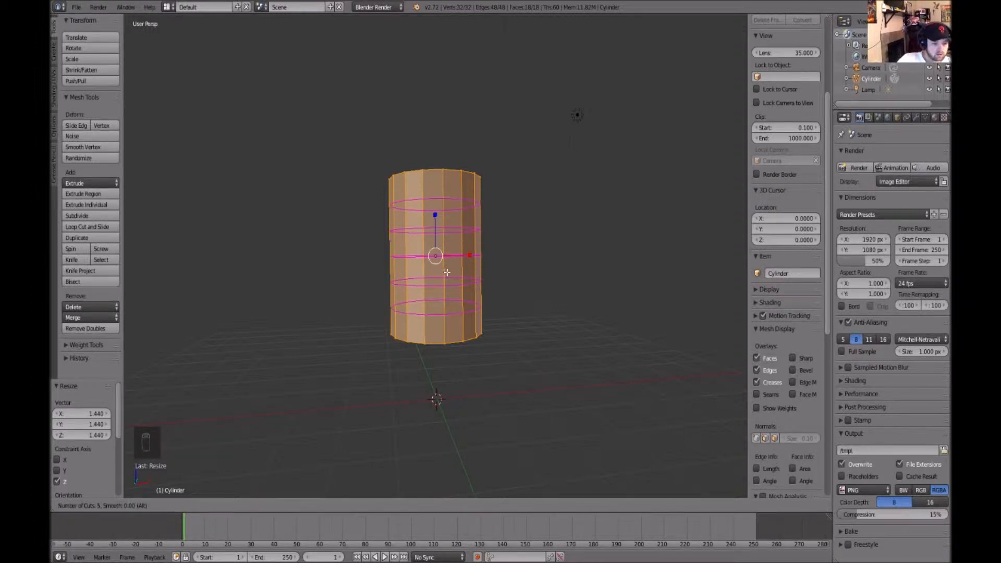
{"action": "scroll", "coordinate": [447, 272], "scroll_direction": "up", "scroll_amount": 1}
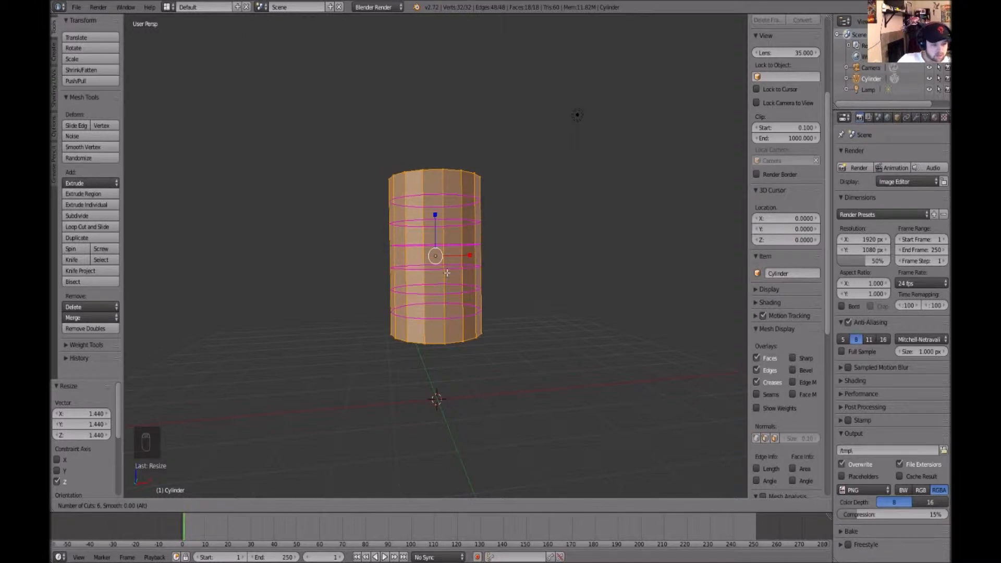
{"action": "scroll", "coordinate": [447, 272], "scroll_direction": "up", "scroll_amount": 1}
{"action": "scroll", "coordinate": [447, 272], "scroll_direction": "down", "scroll_amount": 2}
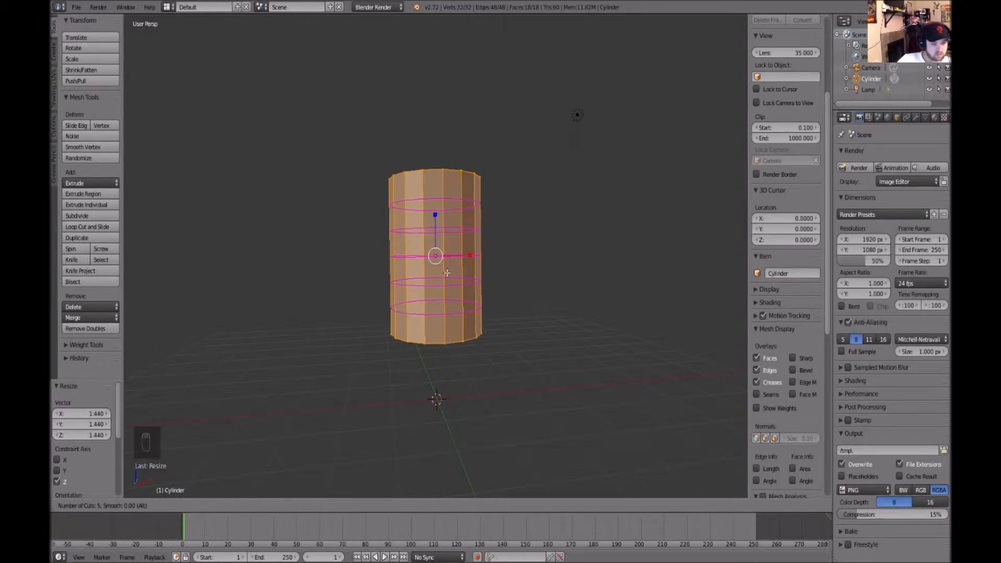
{"action": "scroll", "coordinate": [447, 273], "scroll_direction": "up", "scroll_amount": 2}
{"action": "left_click", "coordinate": [447, 272]}
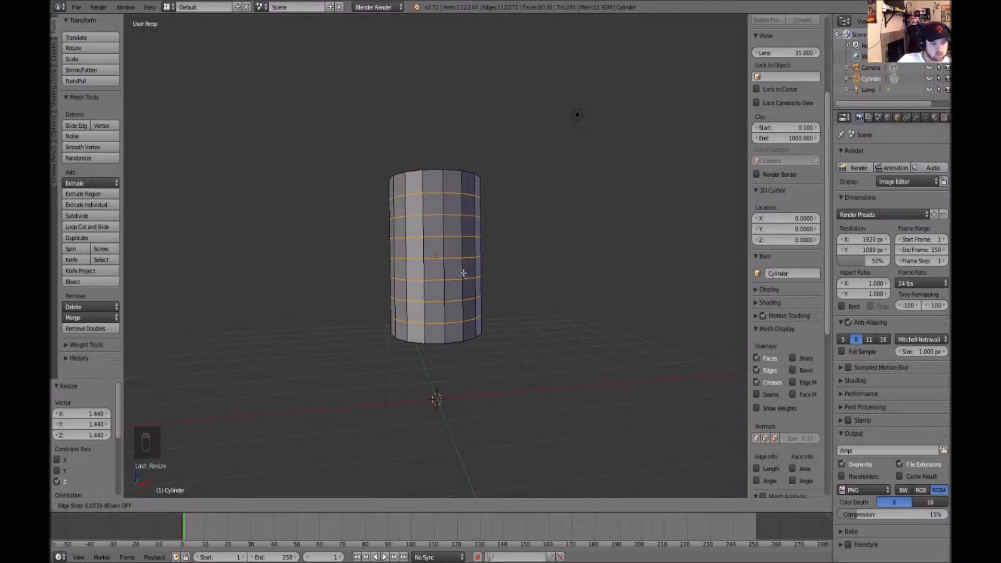
{"action": "left_click", "coordinate": [463, 271]}
Select the top cap vertices and merge them at center
{"action": "key", "text": "a"}
{"action": "mouse_move", "coordinate": [586, 275]}
{"action": "middle_mouse_down"}
{"action": "mouse_move", "coordinate": [563, 288]}
{"action": "mouse_move", "coordinate": [579, 290]}
{"action": "middle_mouse_up"}
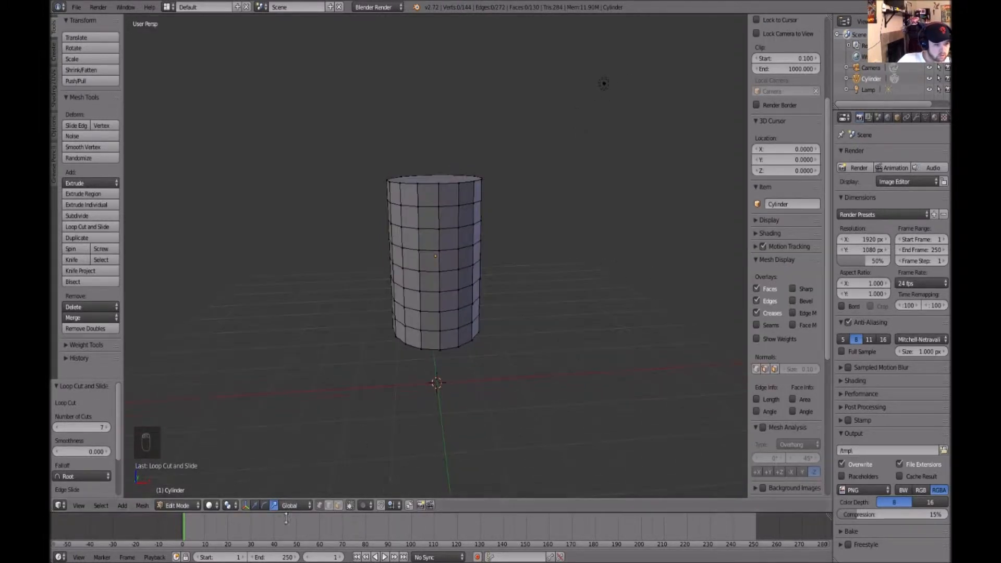
{"action": "left_click", "coordinate": [353, 505]}
{"action": "middle_click_drag", "start_coordinate": [469, 405], "coordinate": [513, 376]}
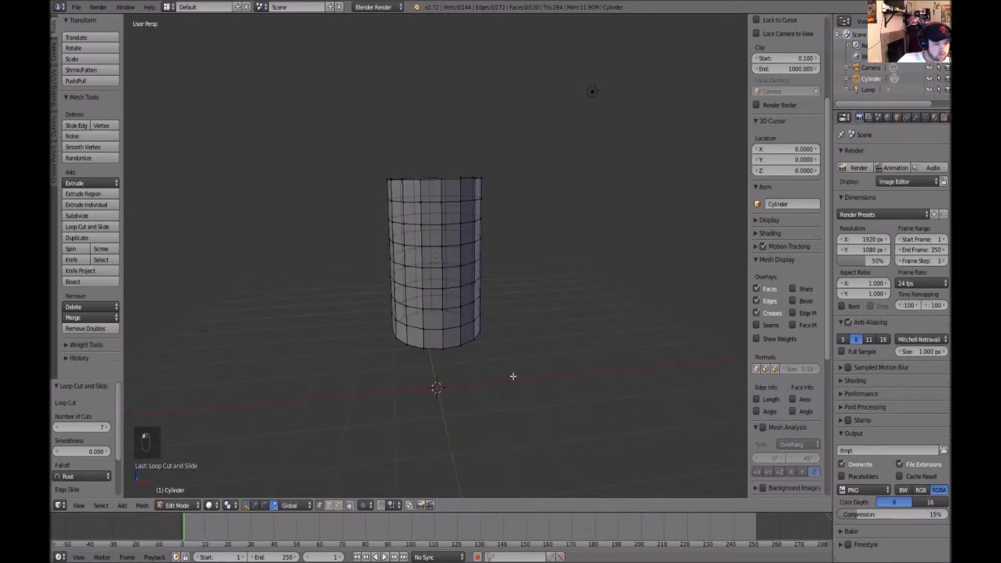
{"action": "key", "text": "b"}
{"action": "left_click_drag", "start_coordinate": [361, 155], "coordinate": [531, 187]}
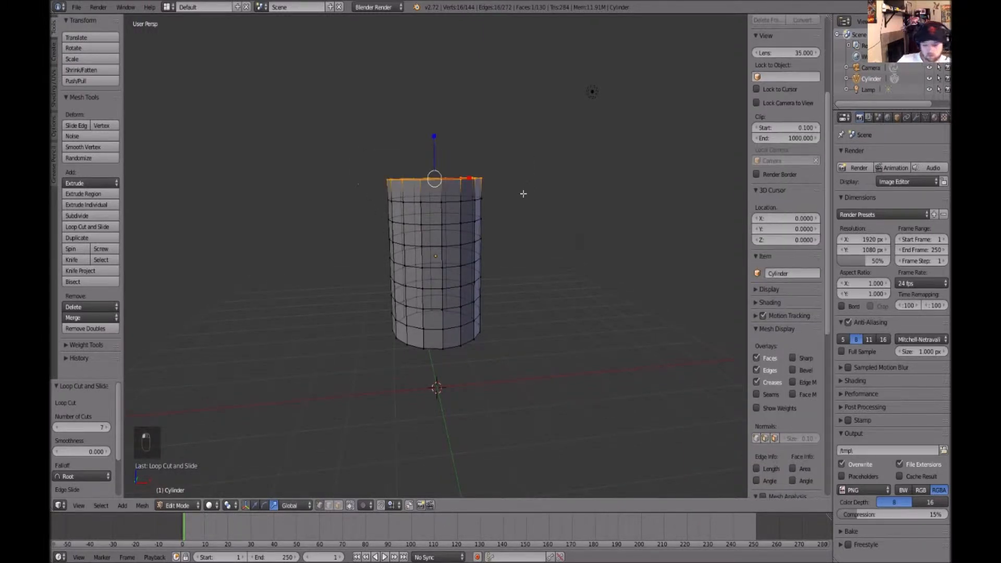
{"action": "key", "text": "alt+m"}
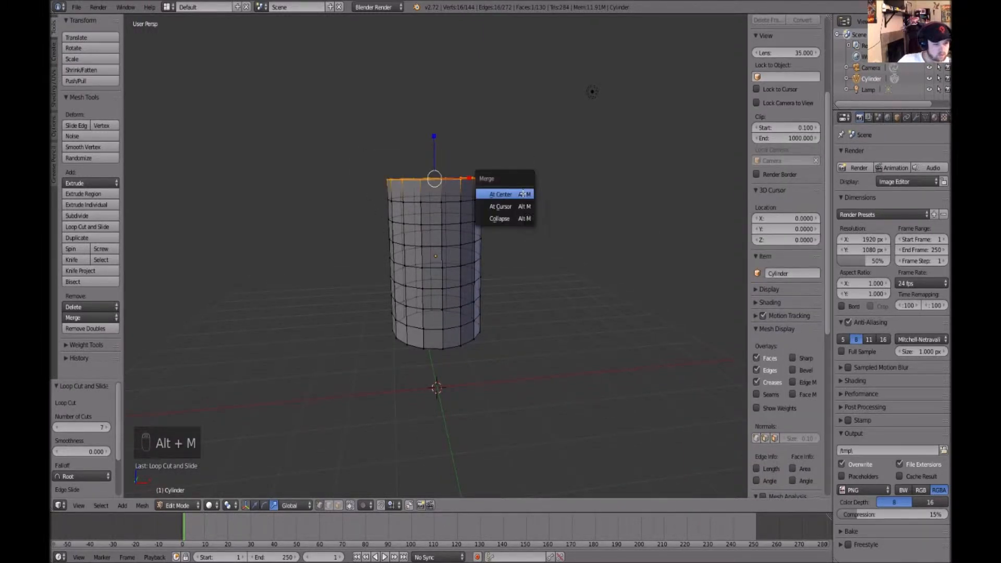
{"action": "left_click", "coordinate": [523, 193]}
Select the bottom cap vertices and merge them at center
{"action": "key", "text": "a"}
{"action": "middle_click_drag", "start_coordinate": [588, 396], "coordinate": [587, 373]}
{"action": "key", "text": "b"}
{"action": "left_click_drag", "start_coordinate": [522, 357], "coordinate": [374, 326]}
{"action": "key", "text": "alt+m"}
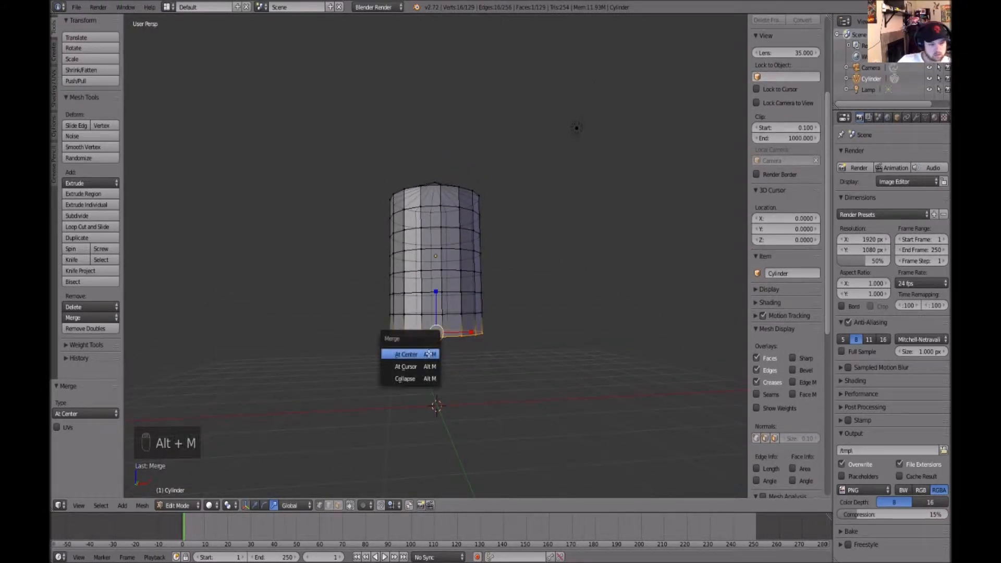
{"action": "left_click", "coordinate": [415, 351]}
Select the top and bottom end rings and scale them along Z by about 1.21
{"action": "middle_click_drag", "start_coordinate": [545, 313], "coordinate": [549, 335]}
{"action": "key", "text": "b"}
{"action": "left_click_drag", "start_coordinate": [490, 210], "coordinate": [365, 189]}
{"action": "middle_click_drag", "start_coordinate": [522, 339], "coordinate": [544, 332]}
{"action": "key", "text": "b"}
{"action": "left_click_drag", "start_coordinate": [519, 327], "coordinate": [372, 306]}
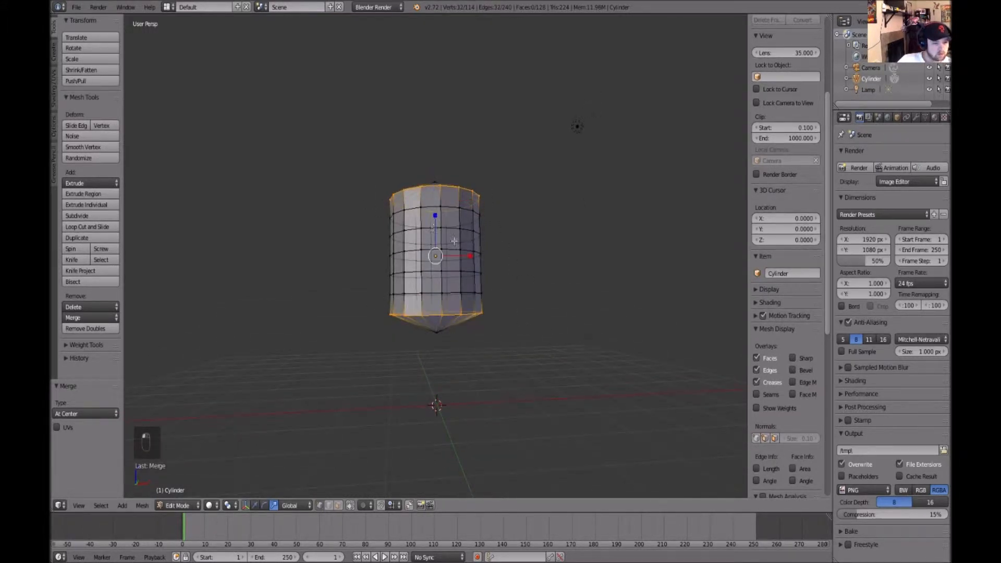
{"action": "middle_click_drag", "start_coordinate": [434, 227], "coordinate": [532, 284]}
{"action": "key", "text": "s"}
{"action": "key", "text": "z"}
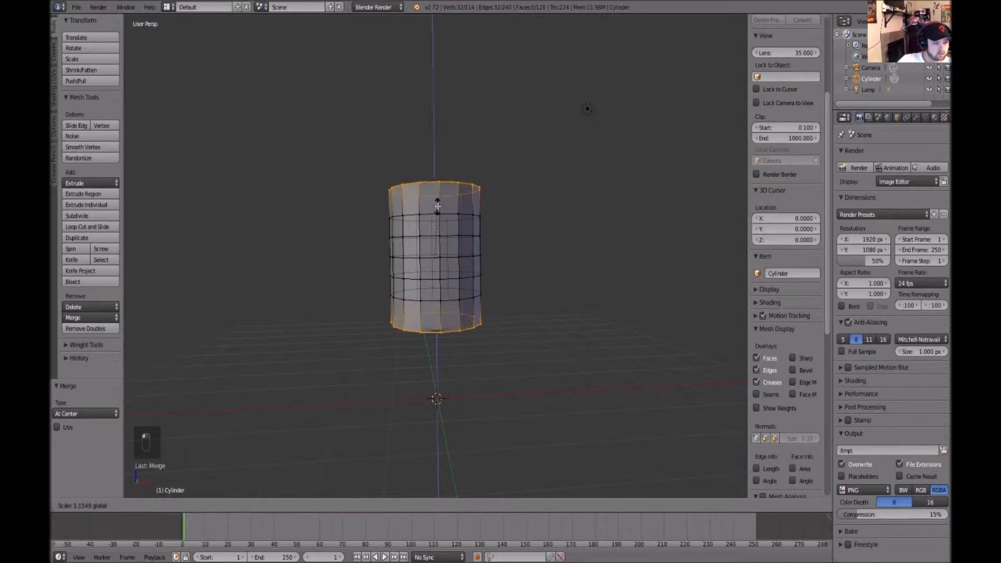
{"action": "left_click", "coordinate": [437, 204]}
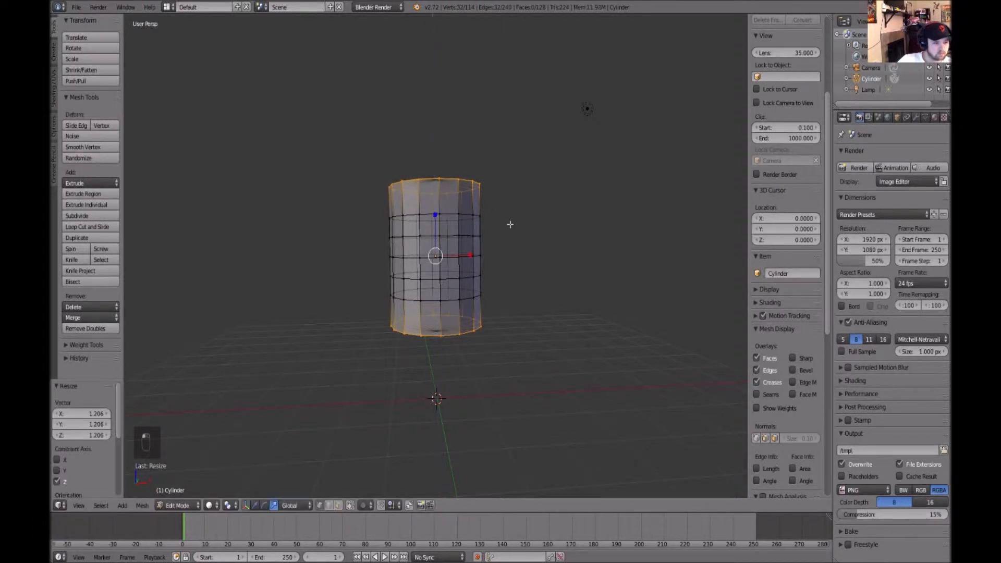
Scale the end rings down to about 0.73, then scale them along Z again
{"action": "middle_click_drag", "start_coordinate": [509, 219], "coordinate": [472, 259]}
{"action": "key", "text": "s"}
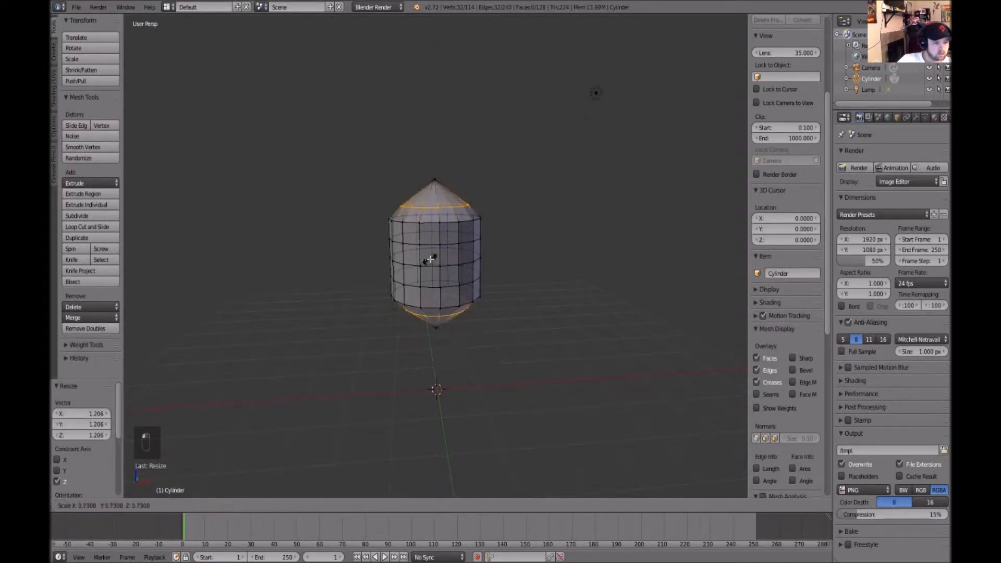
{"action": "left_click", "coordinate": [428, 255]}
{"action": "key", "text": "s"}
{"action": "key", "text": "z"}
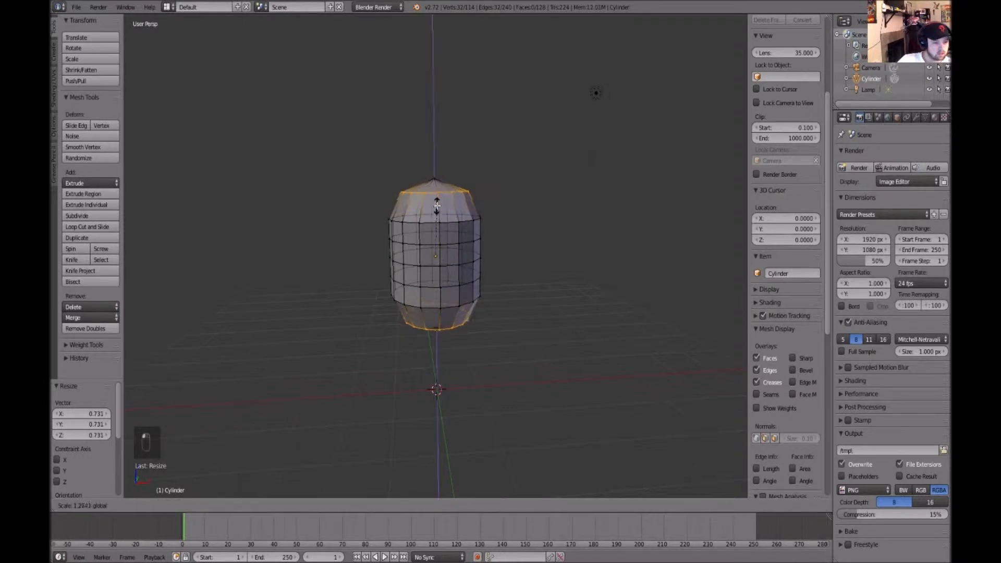
{"action": "left_click", "coordinate": [437, 208]}
Select the upper edge loops and reshape them to round off the top of the shape
{"action": "left_click_drag", "start_coordinate": [429, 255], "coordinate": [430, 255]}
{"action": "left_click_drag", "start_coordinate": [435, 213], "coordinate": [436, 204]}
{"action": "key", "text": "a"}
{"action": "left_click_drag", "start_coordinate": [370, 210], "coordinate": [510, 232]}
{"action": "key", "text": "w"}
{"action": "left_click_drag", "start_coordinate": [432, 183], "coordinate": [438, 162]}
{"action": "key", "text": "r"}
{"action": "left_click_drag", "start_coordinate": [428, 198], "coordinate": [428, 197]}
{"action": "key", "text": "w"}
{"action": "left_click_drag", "start_coordinate": [437, 158], "coordinate": [435, 157]}
Select the lower edge loops and reshape them, moving them down about 0.115 along Z
{"action": "left_click_drag", "start_coordinate": [522, 340], "coordinate": [379, 284], "text": "alt"}
{"action": "key", "text": "w"}
{"action": "left_click_drag", "start_coordinate": [435, 254], "coordinate": [437, 274]}
{"action": "key", "text": "r"}
{"action": "left_click_drag", "start_coordinate": [430, 312], "coordinate": [431, 312]}
{"action": "key", "text": "w"}
{"action": "left_click_drag", "start_coordinate": [436, 272], "coordinate": [437, 279]}
{"action": "key", "text": "a"}
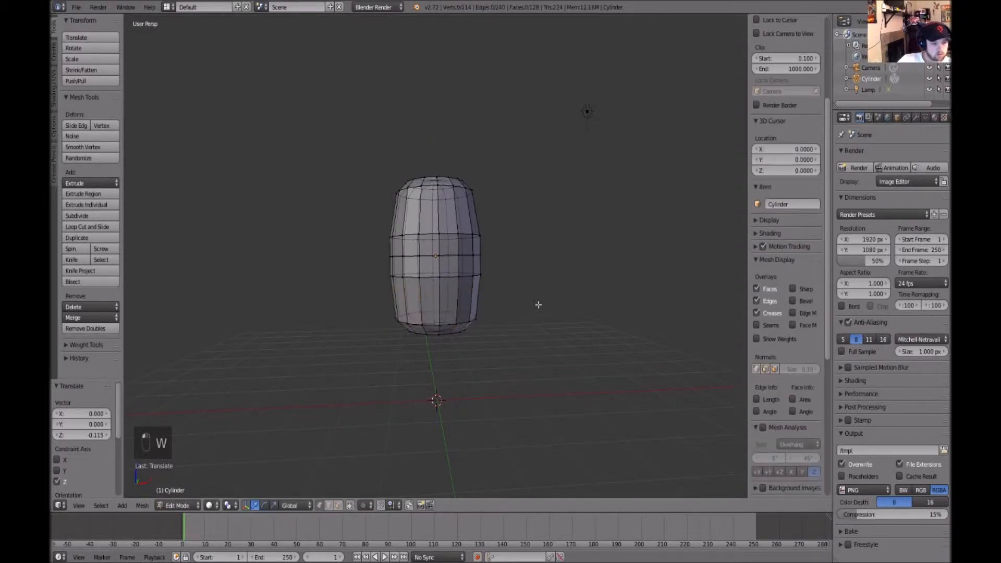
Select the middle edge loop and scale it down to about 0.9, then up by about 1.05
{"action": "key", "text": "b"}
{"action": "left_click_drag", "start_coordinate": [522, 295], "coordinate": [442, 238]}
{"action": "key", "text": "a"}
{"action": "middle_click_drag", "start_coordinate": [567, 324], "coordinate": [543, 290]}
{"action": "key", "text": "b"}
{"action": "left_click_drag", "start_coordinate": [496, 286], "coordinate": [394, 273]}
{"action": "key", "text": "s"}
{"action": "left_click", "coordinate": [441, 270]}
{"action": "key", "text": "s"}
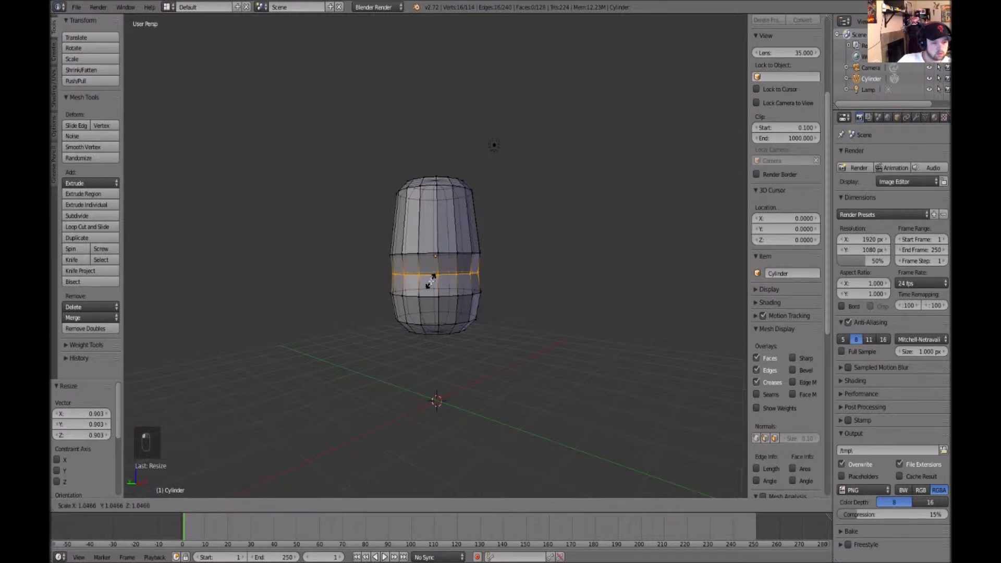
{"action": "left_click", "coordinate": [431, 282]}
Select the upper section of the mesh and scale it down to about 0.81
{"action": "key", "text": "a"}
{"action": "key", "text": "b"}
{"action": "left_click_drag", "start_coordinate": [511, 303], "coordinate": [595, 292]}
{"action": "key", "text": "Tab"}
{"action": "middle_click_drag", "start_coordinate": [557, 306], "coordinate": [528, 323]}
{"action": "key", "text": "Tab"}
{"action": "left_click_drag", "start_coordinate": [370, 168], "coordinate": [511, 221]}
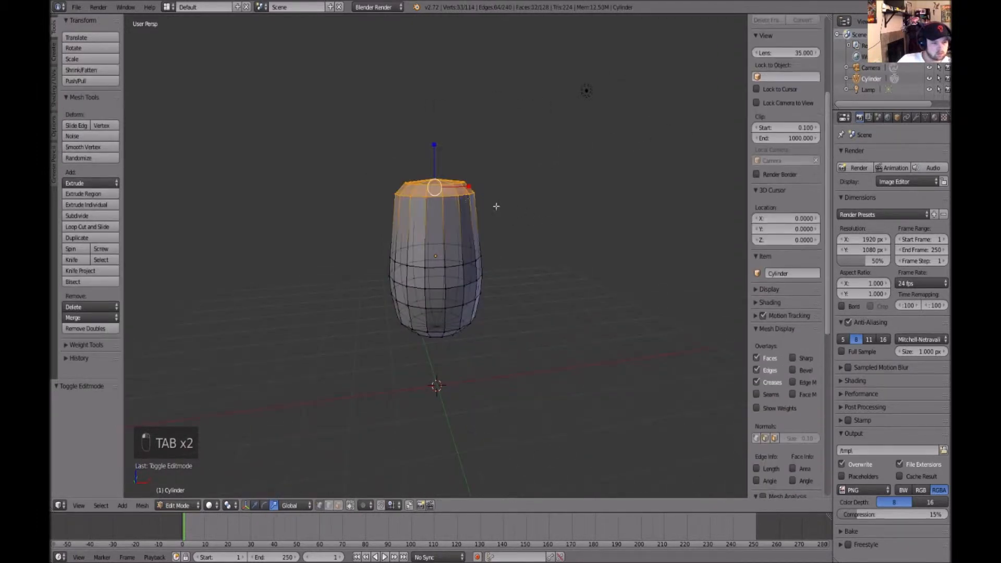
{"action": "key", "text": "r"}
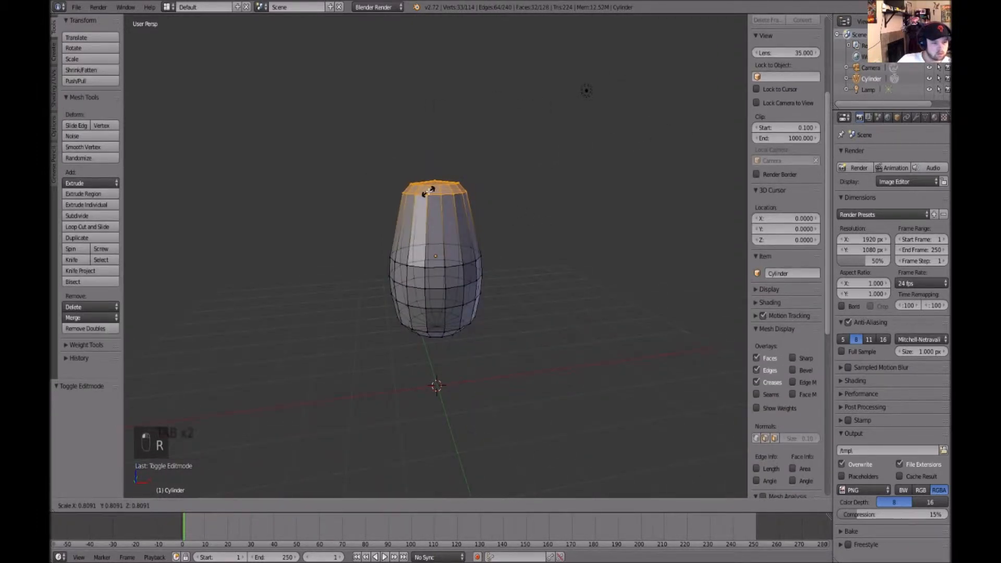
{"action": "left_click", "coordinate": [429, 204]}
Inspect the finished barrel shape in Object Mode from several angles and an orthographic view
{"action": "key", "text": "a"}
{"action": "middle_click_drag", "start_coordinate": [530, 308], "coordinate": [514, 296]}
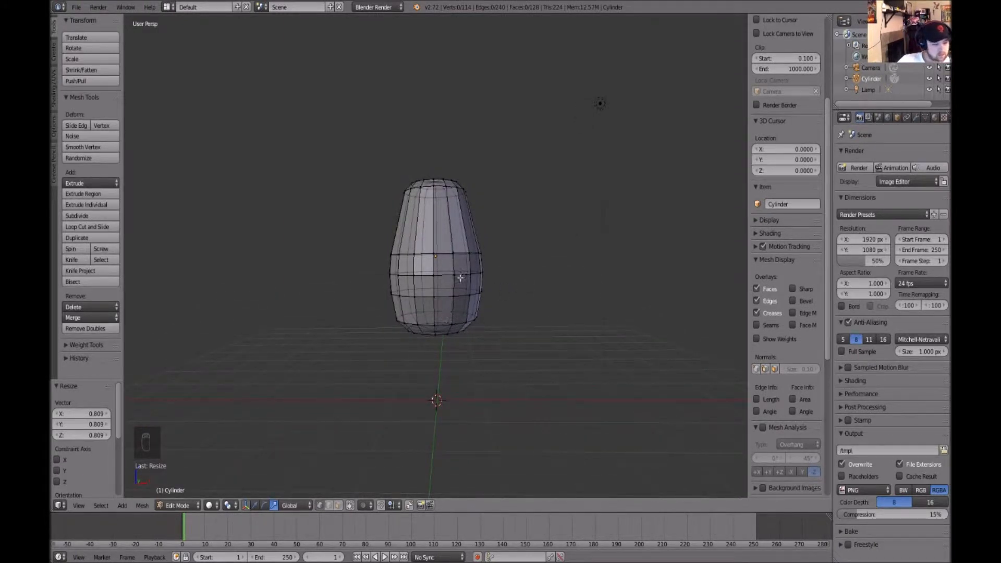
{"action": "key", "text": "Tab"}
{"action": "middle_click_drag", "start_coordinate": [542, 311], "coordinate": [548, 309]}
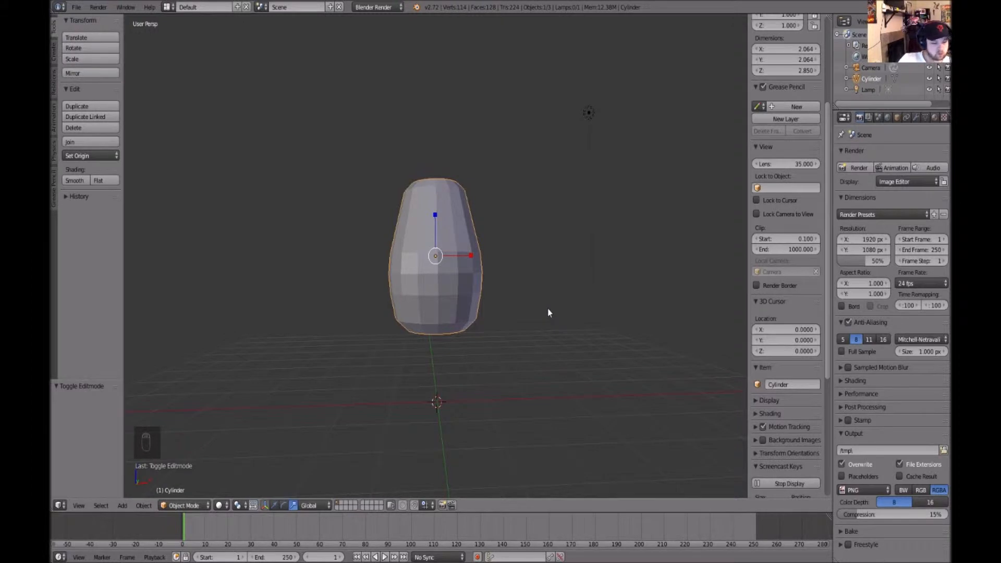
{"action": "key", "text": "ctrl+KP_7"}
{"action": "middle_click_drag", "start_coordinate": [521, 312], "coordinate": [559, 346]}
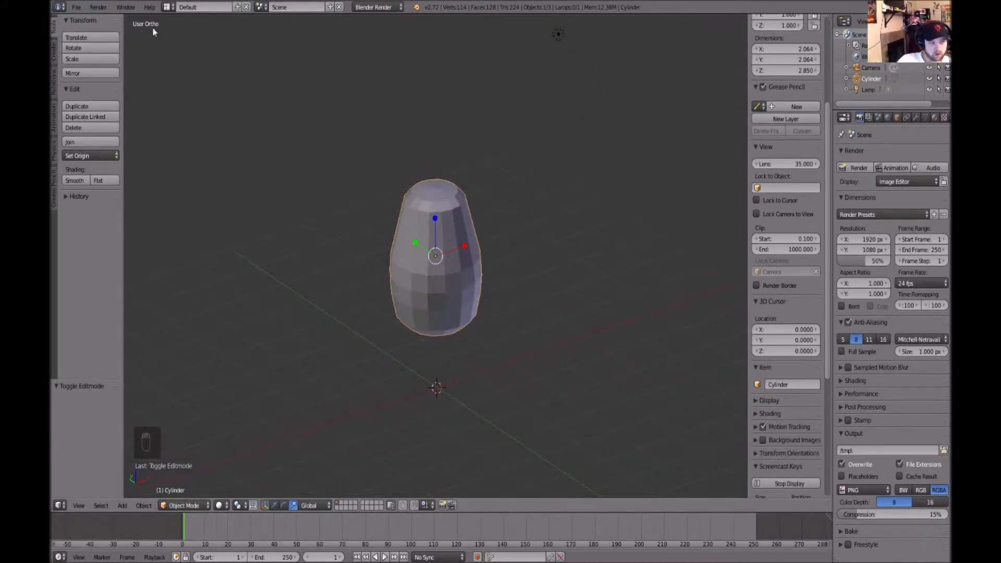
{"action": "mouse_move", "coordinate": [529, 331]}
{"action": "middle_mouse_down"}
{"action": "mouse_move", "coordinate": [635, 292]}
{"action": "mouse_move", "coordinate": [570, 284]}
{"action": "mouse_move", "coordinate": [552, 294]}
{"action": "middle_mouse_up"}
{"action": "key", "text": "Tab"}
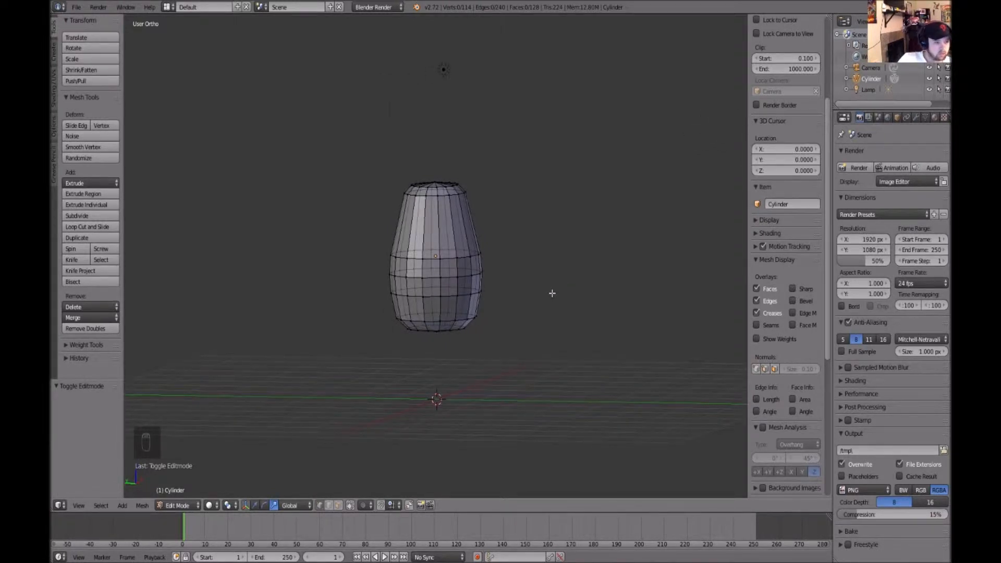
{"action": "key", "text": "ctrl+7"}
{"action": "key", "text": "ctrl+7"}
{"action": "key", "text": "ctrl+7"}
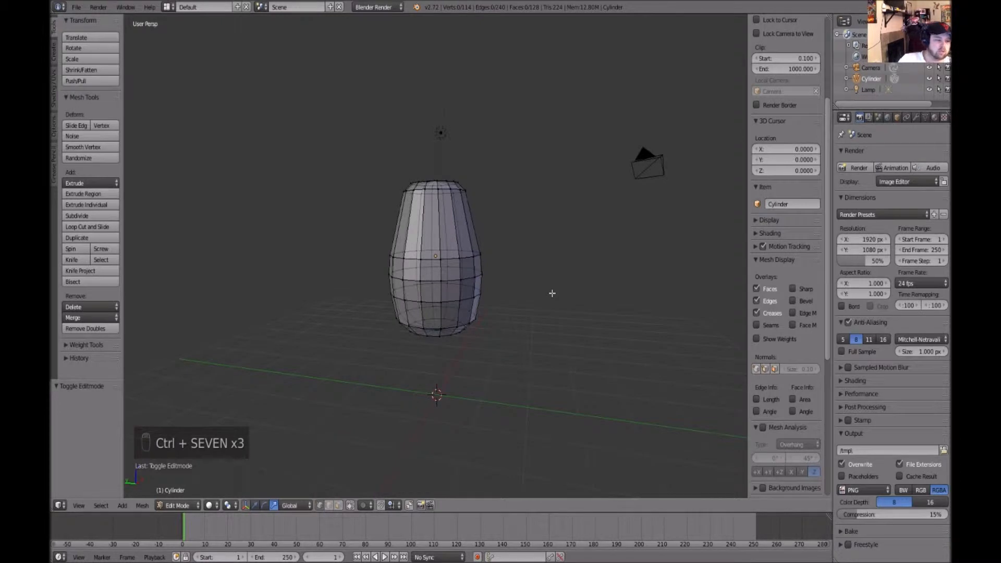
{"action": "middle_click_drag", "start_coordinate": [488, 343], "coordinate": [507, 336]}
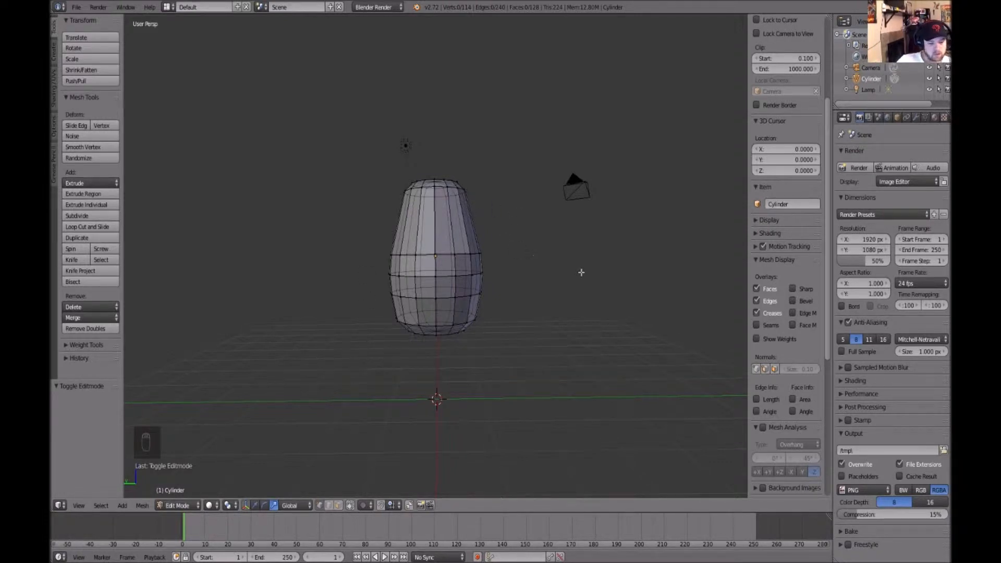
{"action": "key", "text": "ctrl+1"}
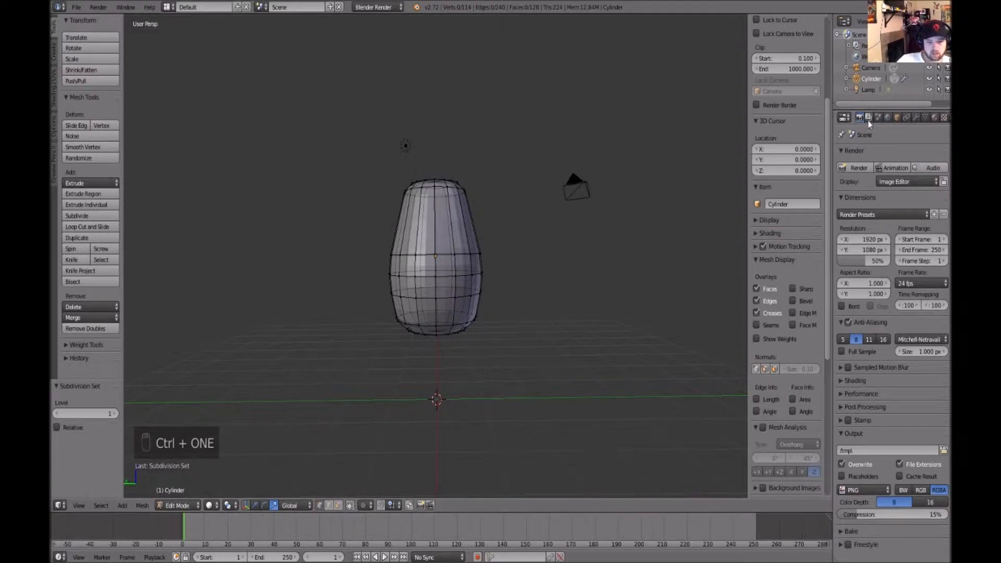
{"action": "left_click", "coordinate": [916, 118]}
{"action": "left_click", "coordinate": [943, 173]}
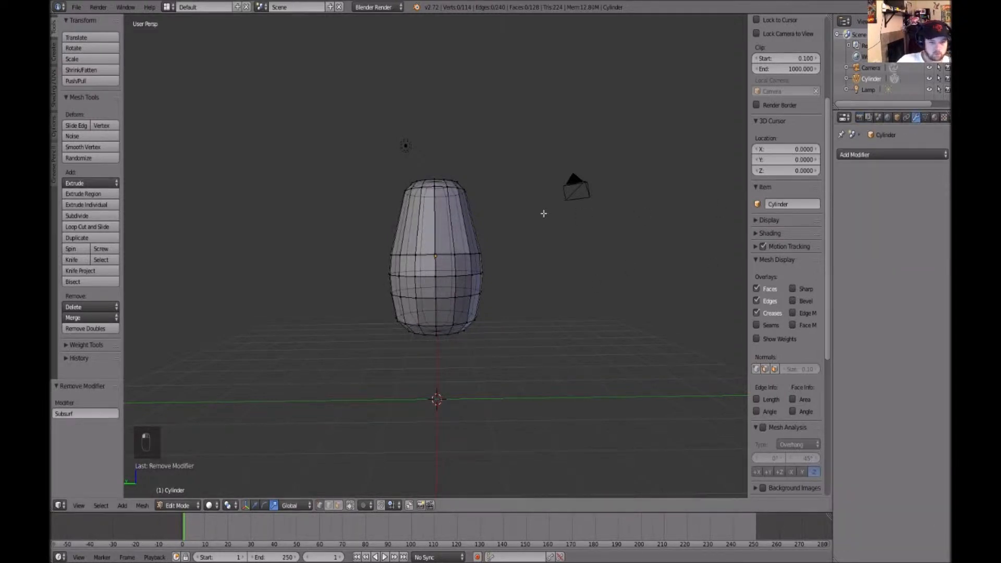
Examine the barrel body in Object Mode from the front, back, left and right orthographic views
{"action": "key", "text": "Tab"}
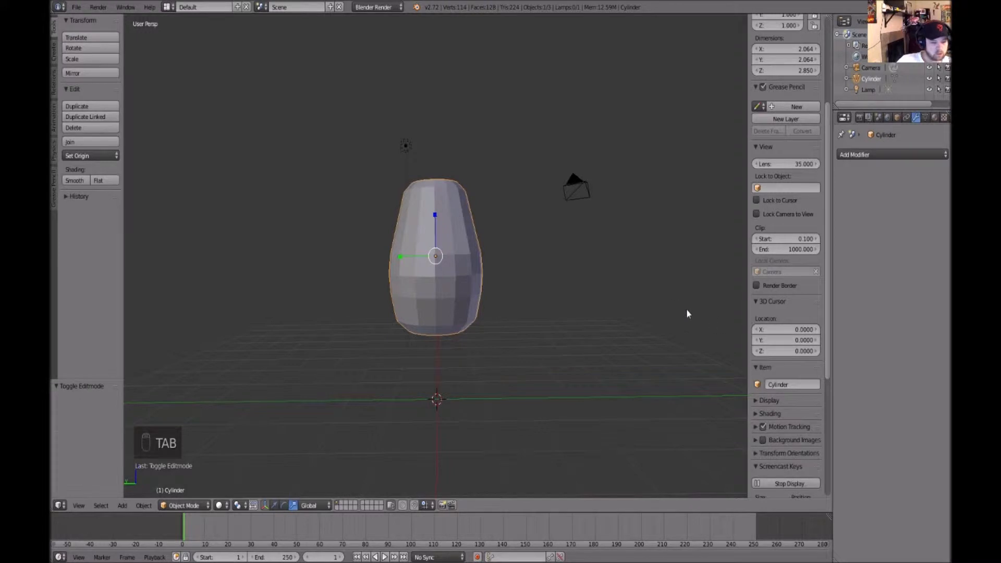
{"action": "key", "text": "ctrl+KP_1"}
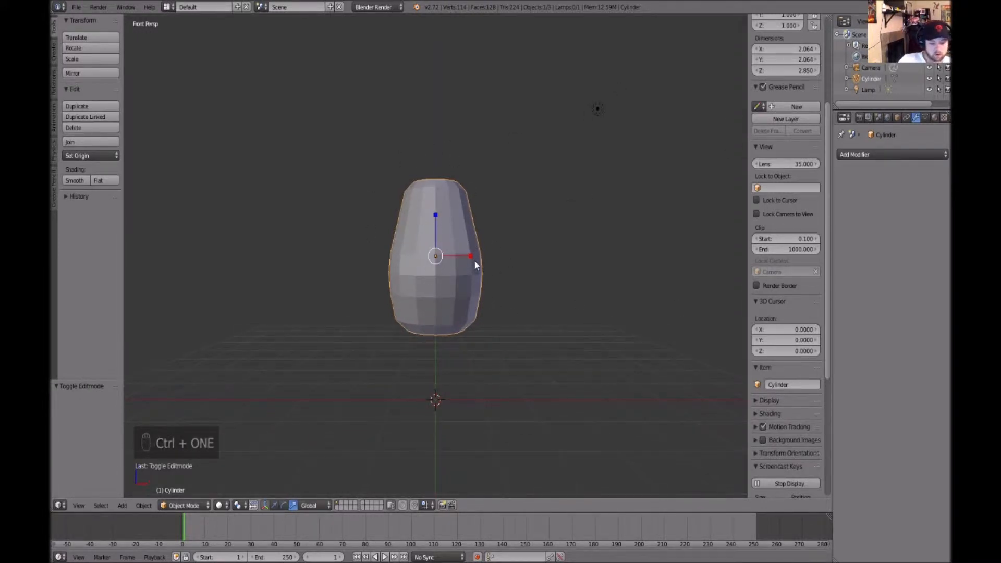
{"action": "key", "text": "ctrl+KP_7"}
{"action": "left_click", "coordinate": [518, 283]}
{"action": "left_click_drag", "start_coordinate": [519, 283], "coordinate": [565, 293], "text": "alt"}
{"action": "key", "text": "ctrl+1"}
{"action": "middle_click_drag", "start_coordinate": [489, 245], "coordinate": [522, 277]}
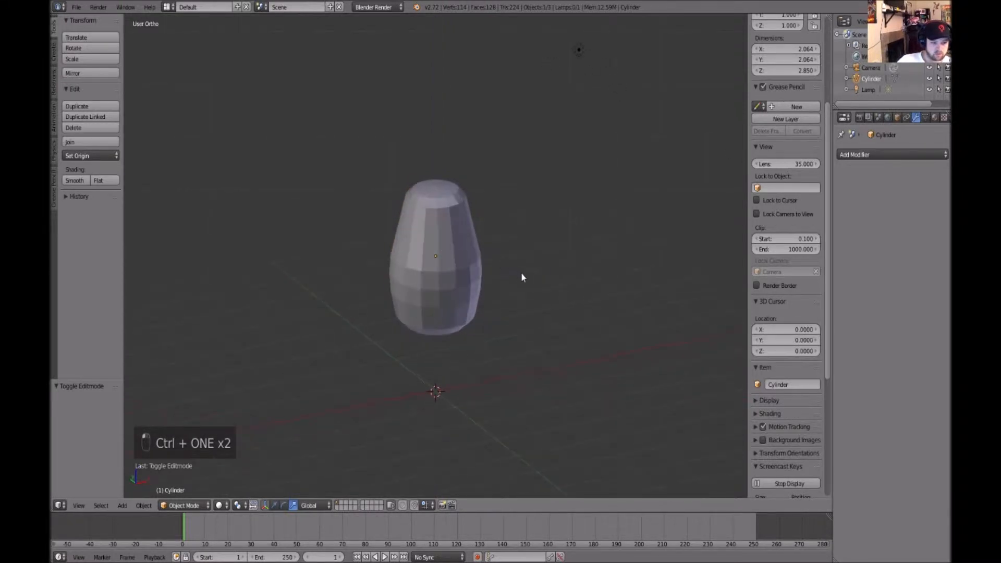
{"action": "right_click", "coordinate": [407, 260]}
{"action": "key", "text": "ctrl+KP_1"}
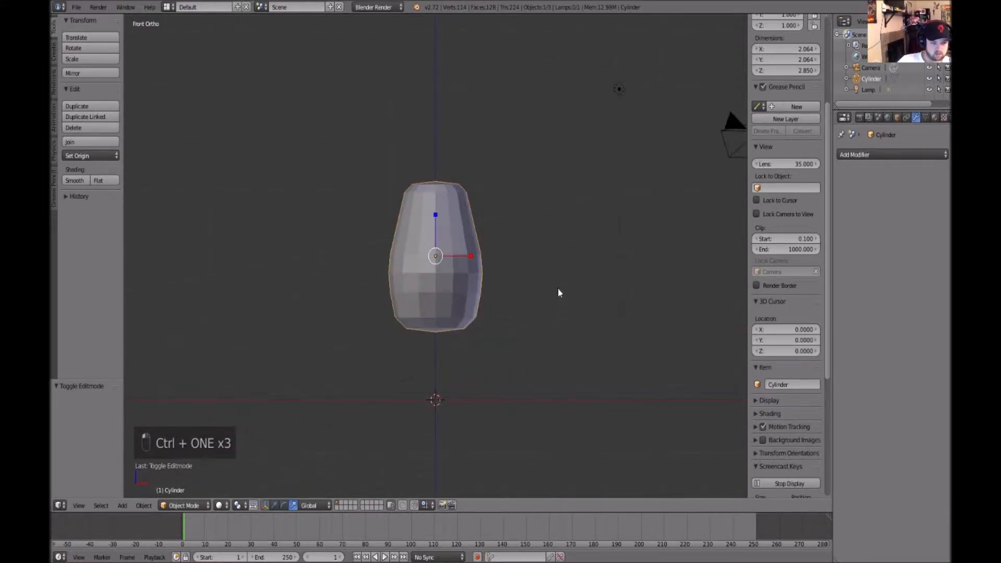
{"action": "left_click_drag", "start_coordinate": [546, 280], "coordinate": [544, 305], "text": "alt"}
{"action": "key", "text": "ctrl+2"}
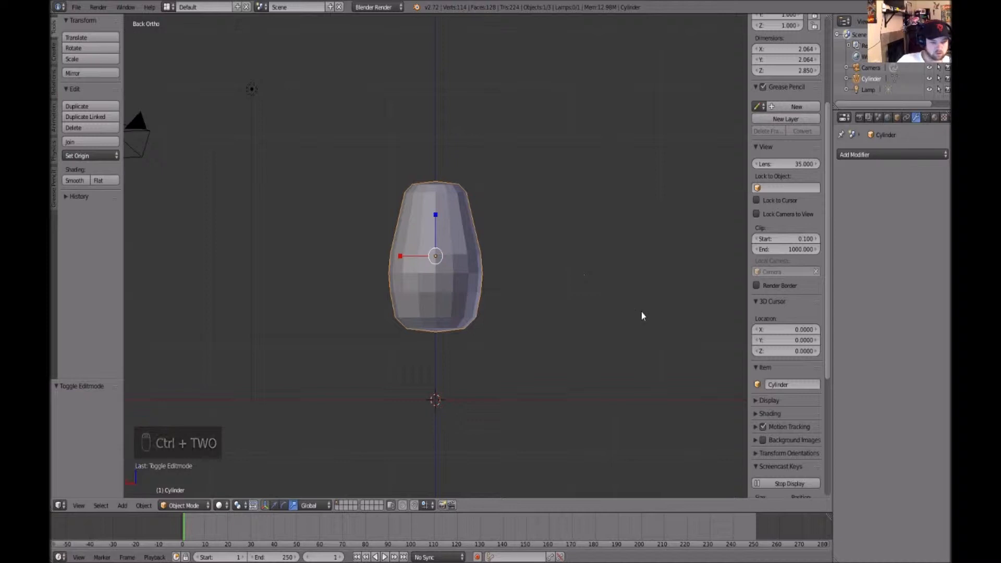
{"action": "key", "text": "ctrl+3"}
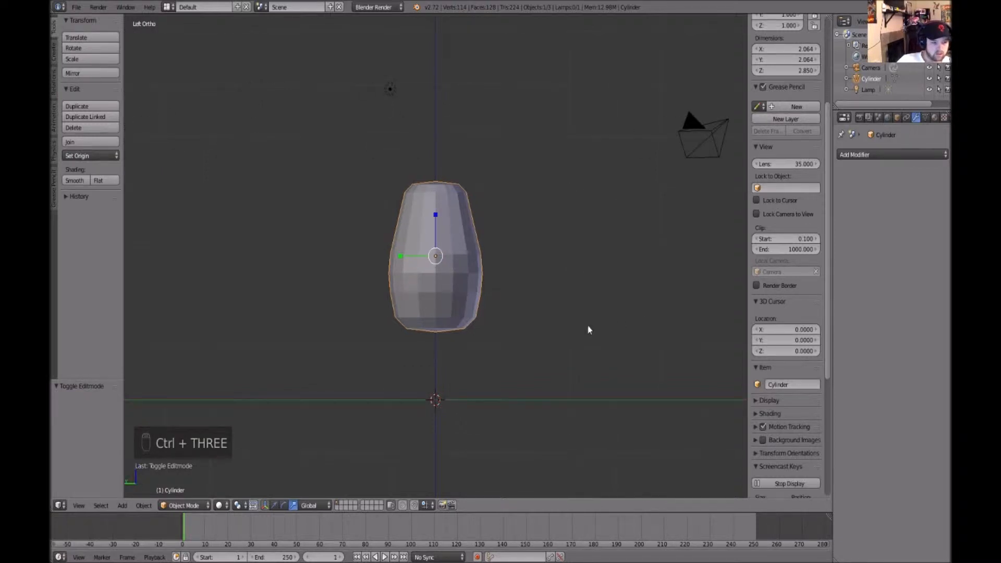
{"action": "key", "text": "ctrl+4"}
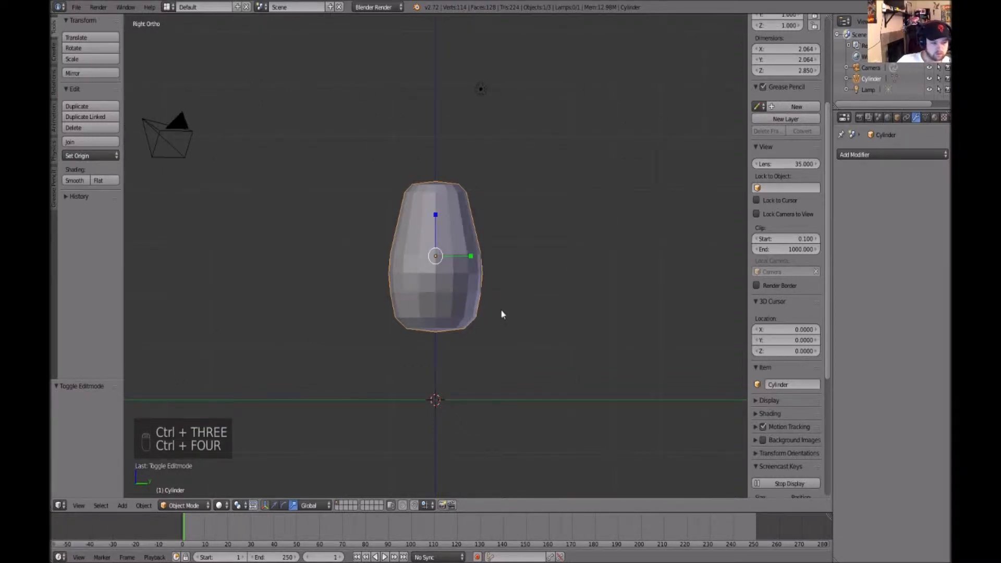
{"action": "key", "text": "ctrl+1"}
{"action": "middle_click_drag", "start_coordinate": [534, 262], "coordinate": [568, 295]}
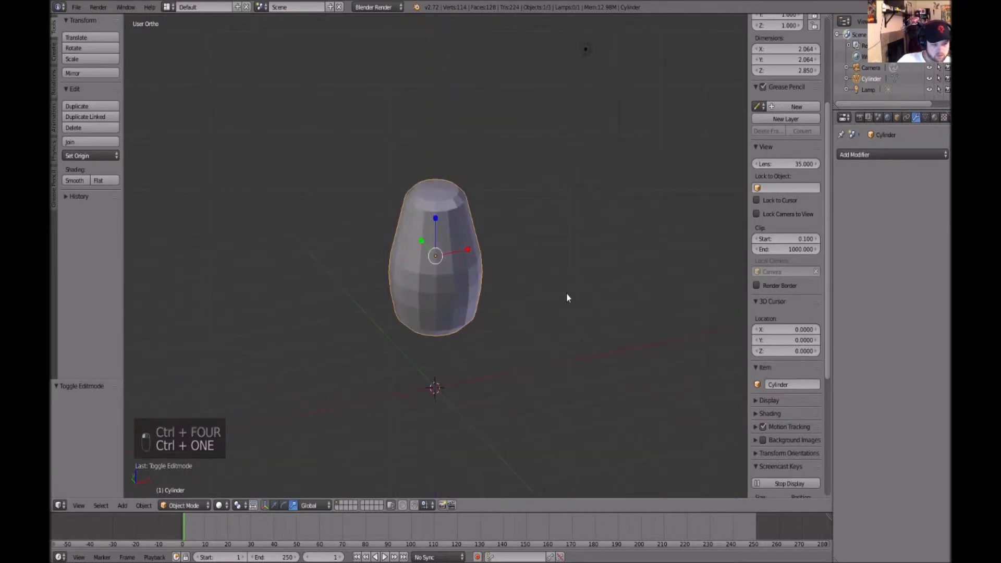
{"action": "key", "text": "Tab"}
{"action": "middle_click_drag", "start_coordinate": [566, 292], "coordinate": [619, 277]}
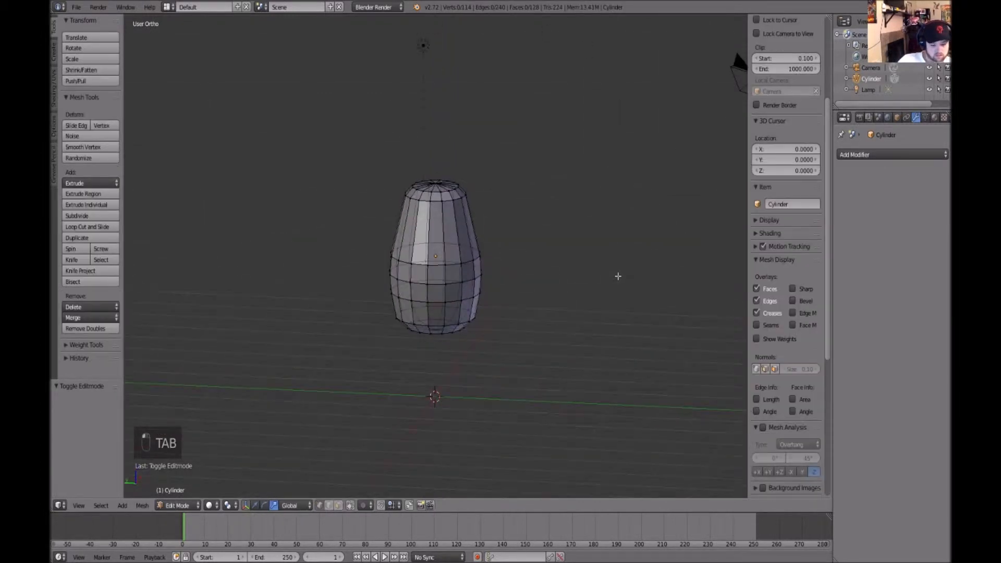
{"action": "key", "text": "Tab"}
{"action": "key", "text": "ctrl+3"}
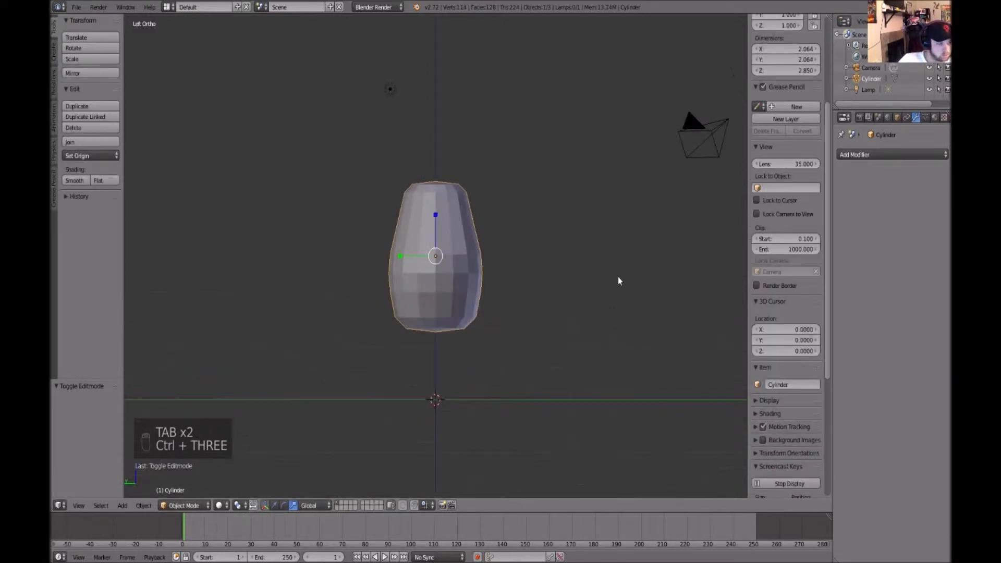
Select the vertices on one side of the mesh and move them about 0.094 along Y
{"action": "key", "text": "Tab"}
{"action": "mouse_move", "coordinate": [586, 266]}
{"action": "middle_mouse_down"}
{"action": "mouse_move", "coordinate": [587, 295]}
{"action": "mouse_move", "coordinate": [585, 286]}
{"action": "mouse_move", "coordinate": [529, 396]}
{"action": "mouse_move", "coordinate": [569, 348]}
{"action": "middle_mouse_up"}
{"action": "left_click_drag", "start_coordinate": [552, 350], "coordinate": [441, 167]}
{"action": "left_click_drag", "start_coordinate": [438, 266], "coordinate": [434, 267]}
{"action": "left_click_drag", "start_coordinate": [503, 352], "coordinate": [458, 232]}
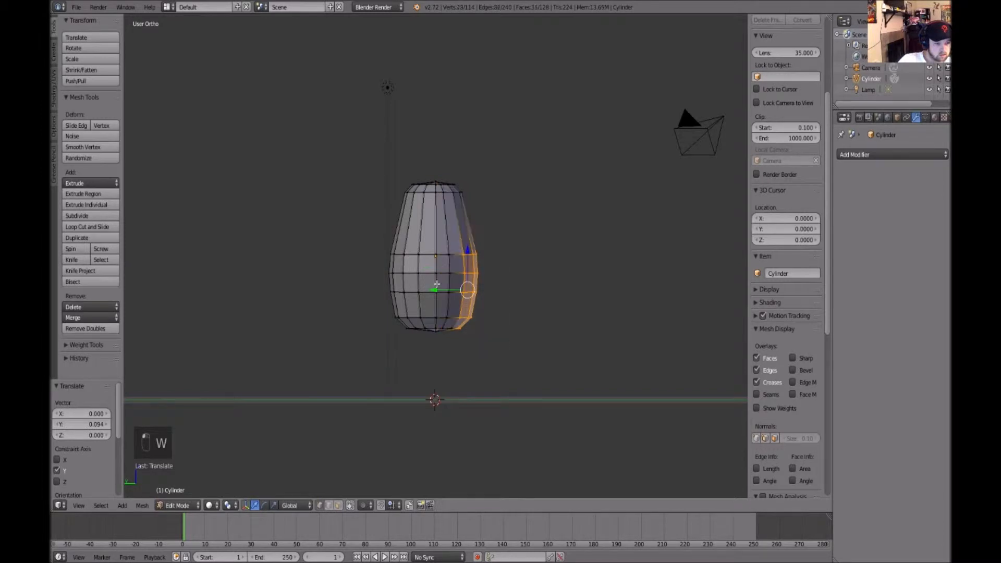
{"action": "key", "text": "Tab"}
{"action": "key", "text": "Tab"}
{"action": "mouse_move", "coordinate": [536, 295]}
{"action": "middle_mouse_down"}
{"action": "mouse_move", "coordinate": [587, 319]}
{"action": "mouse_move", "coordinate": [574, 294]}
{"action": "mouse_move", "coordinate": [573, 308]}
{"action": "middle_mouse_up"}
{"action": "key", "text": "Tab"}
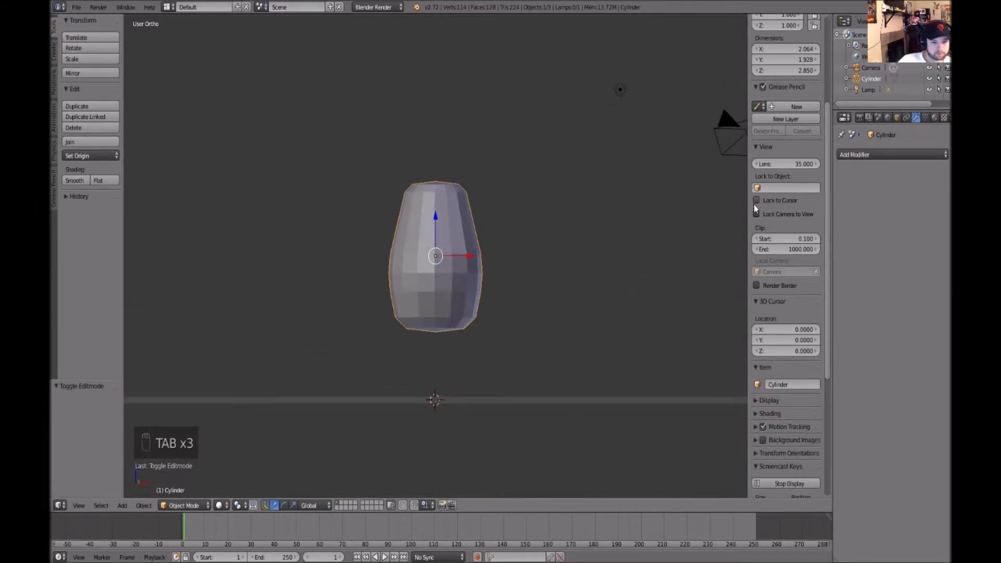
Duplicate the barrel body object in place
{"action": "key", "text": "ctrl+d"}
{"action": "right_click", "coordinate": [569, 249]}
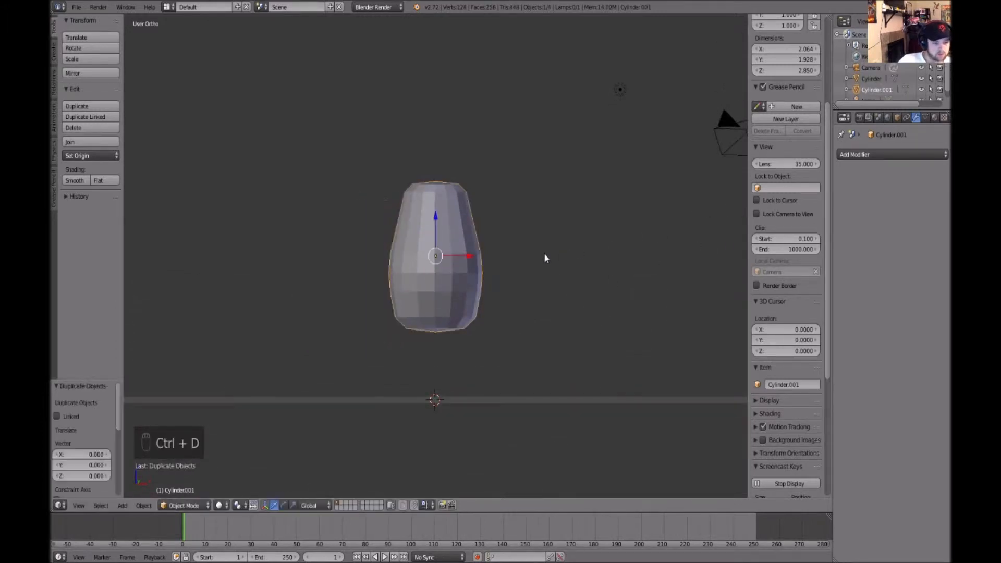
{"action": "left_click_drag", "start_coordinate": [475, 254], "coordinate": [600, 257]}
{"action": "key", "text": "ctrl+z"}
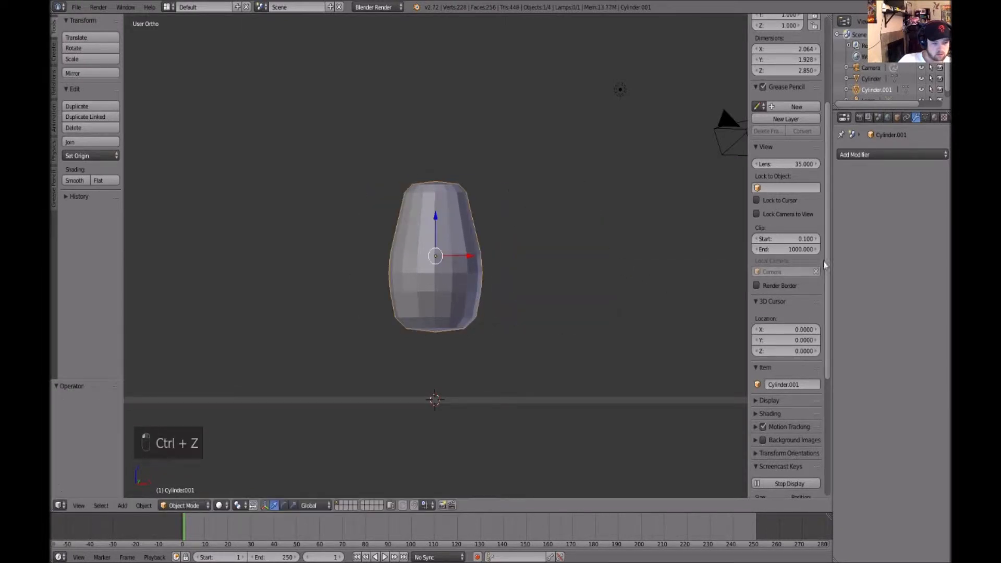
Add a Mirror modifier to the duplicate and move its mesh about 3.1 along X
{"action": "left_click", "coordinate": [933, 154]}
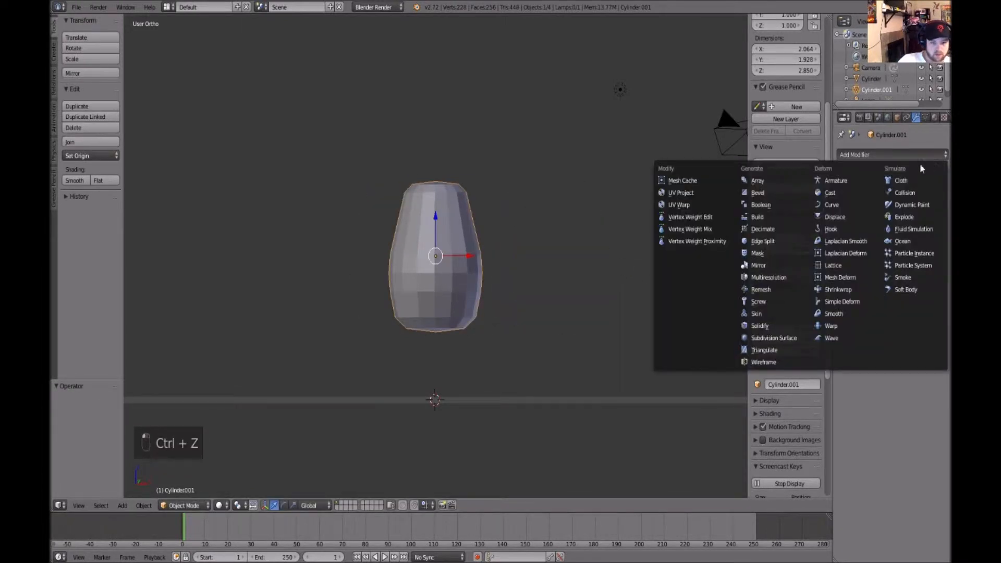
{"action": "left_click", "coordinate": [775, 267]}
{"action": "key", "text": "Tab"}
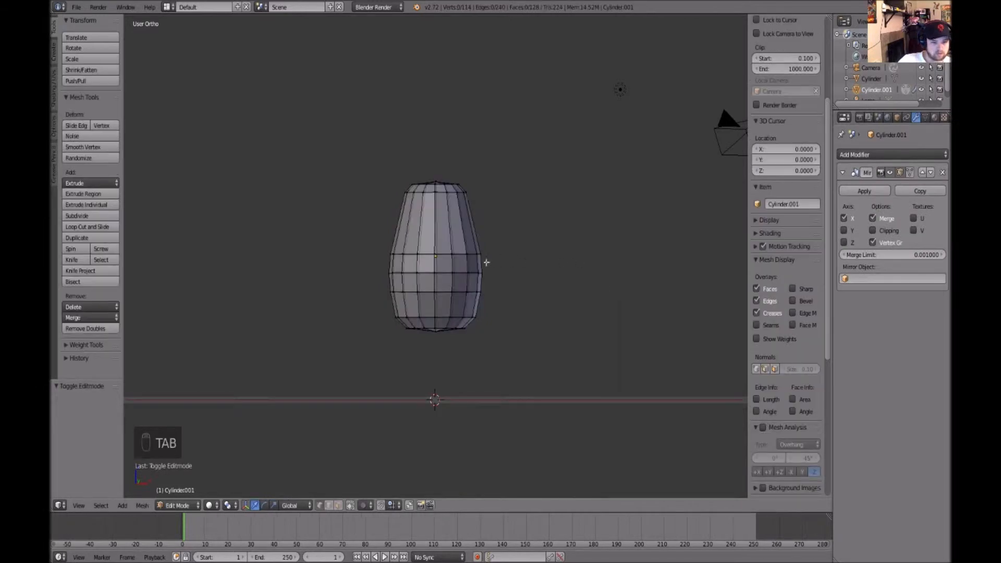
{"action": "key", "text": "w"}
{"action": "left_click_drag", "start_coordinate": [541, 340], "coordinate": [313, 112]}
{"action": "left_click_drag", "start_coordinate": [470, 267], "coordinate": [611, 275]}
{"action": "key", "text": "e"}
{"action": "key", "text": "r"}
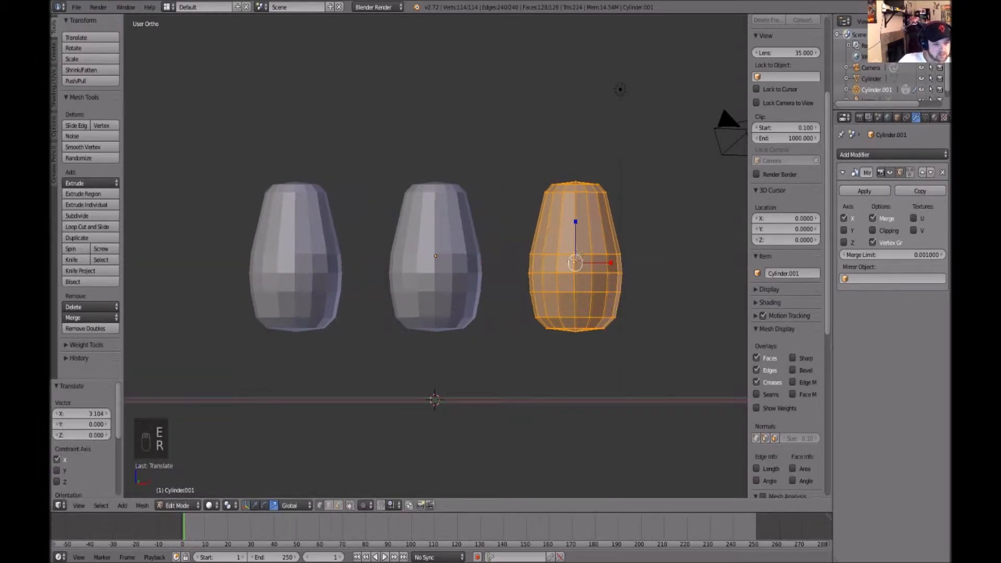
Scale the mirrored mesh into a thin elongated limb and rotate it about 140° around Y
{"action": "left_click_drag", "start_coordinate": [567, 268], "coordinate": [572, 156]}
{"action": "key", "text": "e"}
{"action": "left_click_drag", "start_coordinate": [604, 241], "coordinate": [533, 364]}
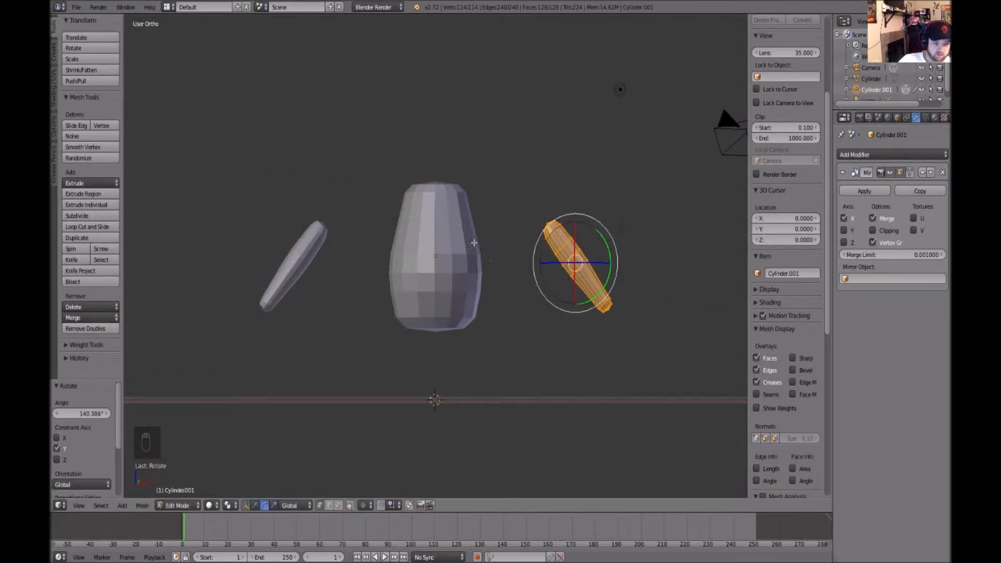
Move the limb up to shoulder height and rotate it to lie horizontally as the arms
{"action": "key", "text": "w"}
{"action": "left_click_drag", "start_coordinate": [573, 226], "coordinate": [573, 208]}
{"action": "left_click_drag", "start_coordinate": [610, 242], "coordinate": [563, 232]}
{"action": "key", "text": "e"}
{"action": "key", "text": "w"}
{"action": "key", "text": "r"}
{"action": "key", "text": "e"}
{"action": "key", "text": "w"}
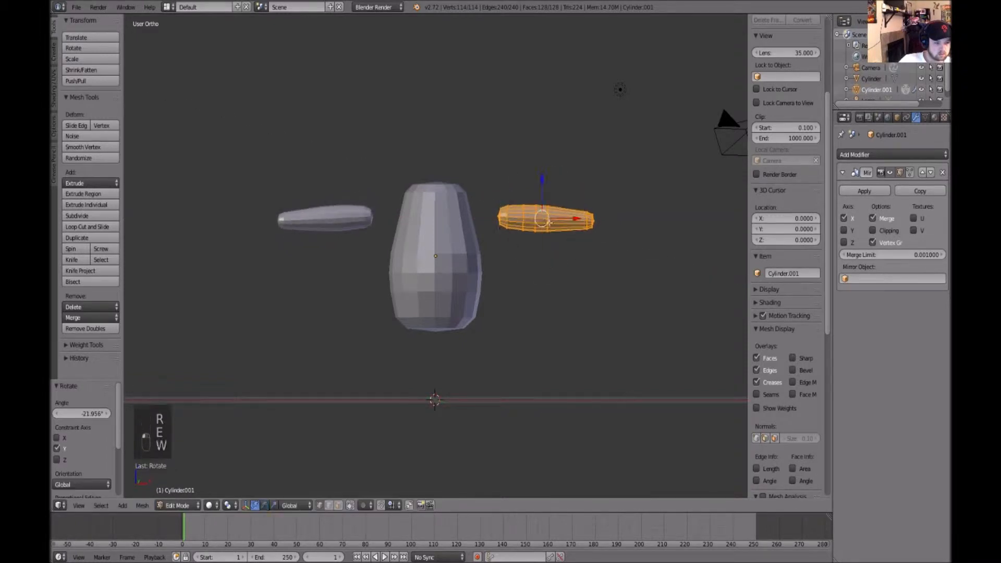
{"action": "left_click_drag", "start_coordinate": [548, 181], "coordinate": [548, 168]}
{"action": "key", "text": "e"}
{"action": "left_click_drag", "start_coordinate": [562, 233], "coordinate": [565, 233]}
{"action": "key", "text": "w"}
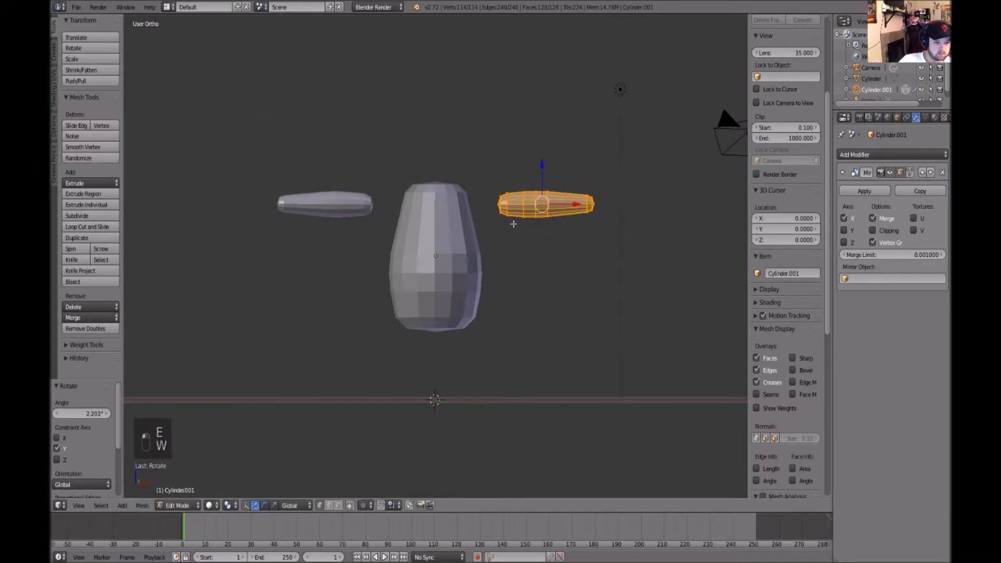
{"action": "key", "text": "Tab"}
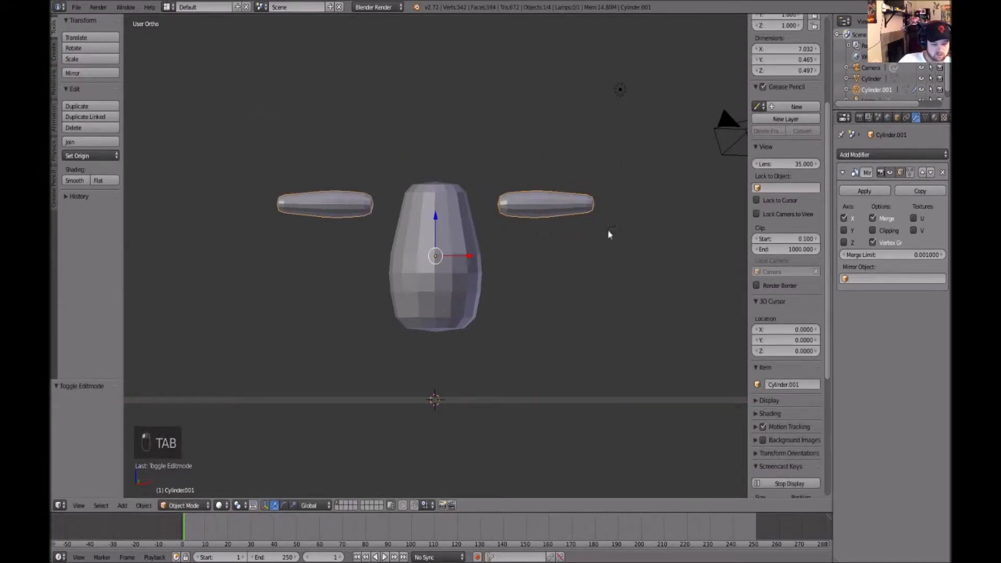
Duplicate the arms object and move the copy down about 2.58 along Z
{"action": "key", "text": "ctrl+d"}
{"action": "key", "text": "w"}
{"action": "left_click_drag", "start_coordinate": [437, 217], "coordinate": [494, 353]}
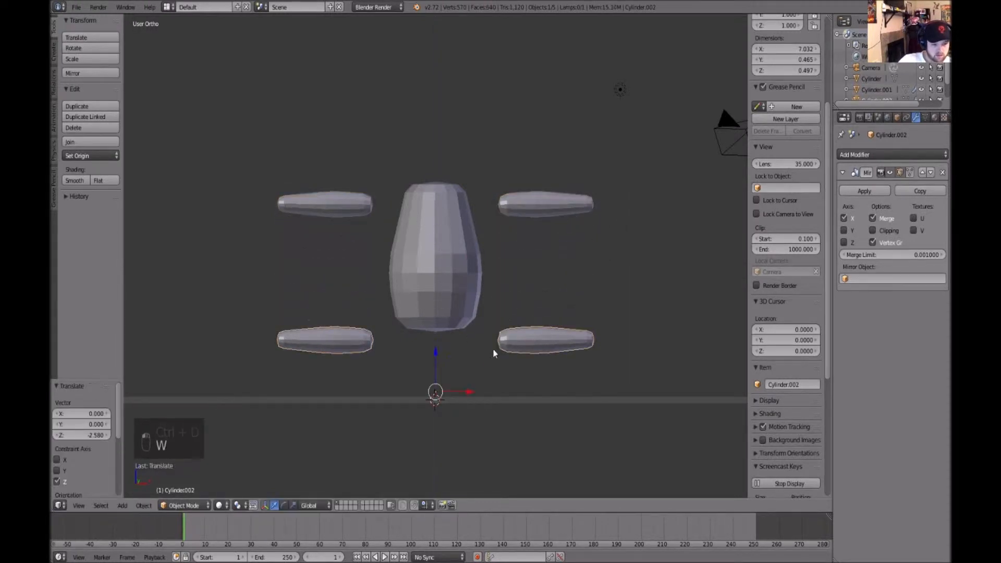
Select the lower copy's mesh, rotate it upright and scale it up to about 1.775
{"action": "key", "text": "Tab"}
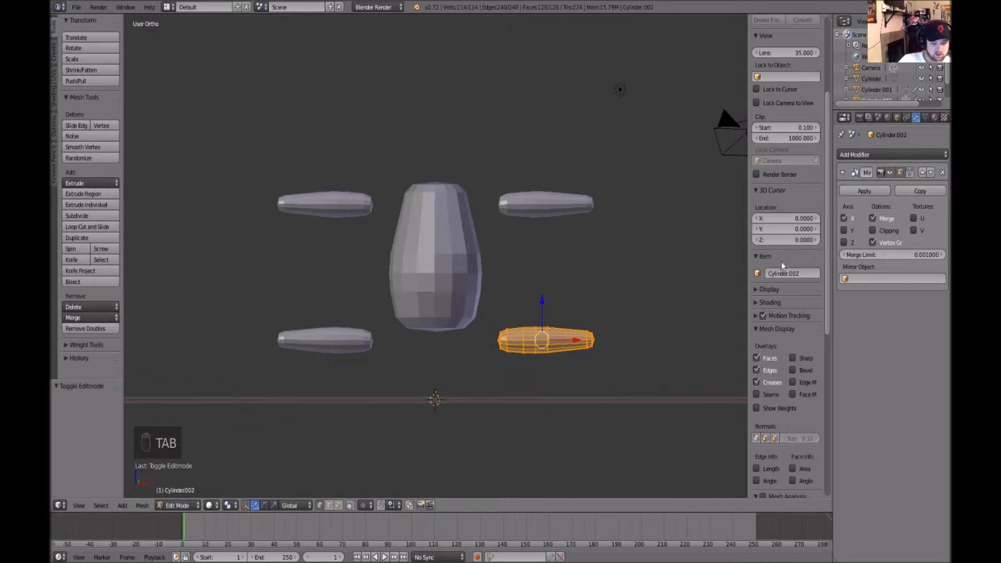
{"action": "key", "text": "Tab"}
{"action": "right_click", "coordinate": [539, 206]}
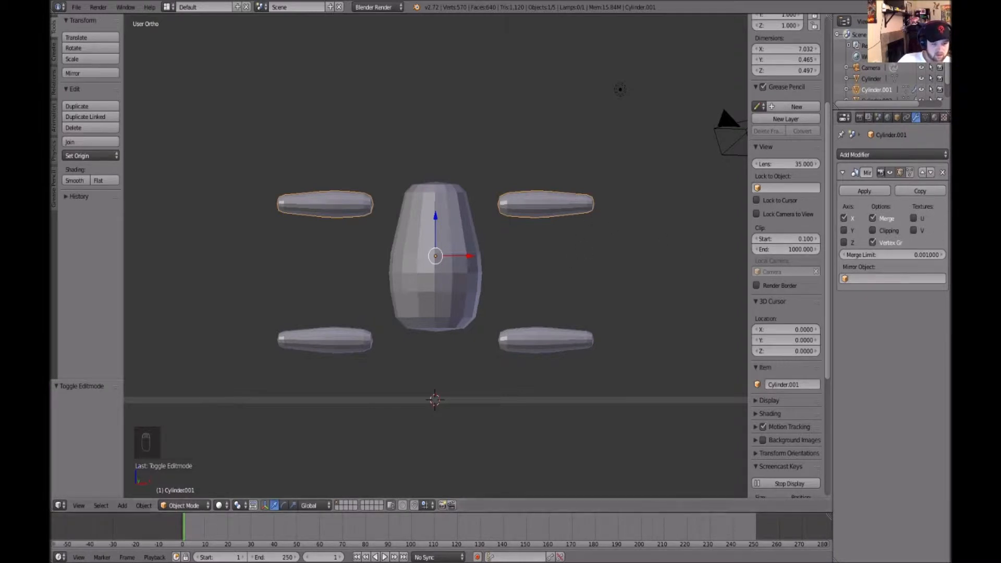
{"action": "right_click", "coordinate": [576, 336]}
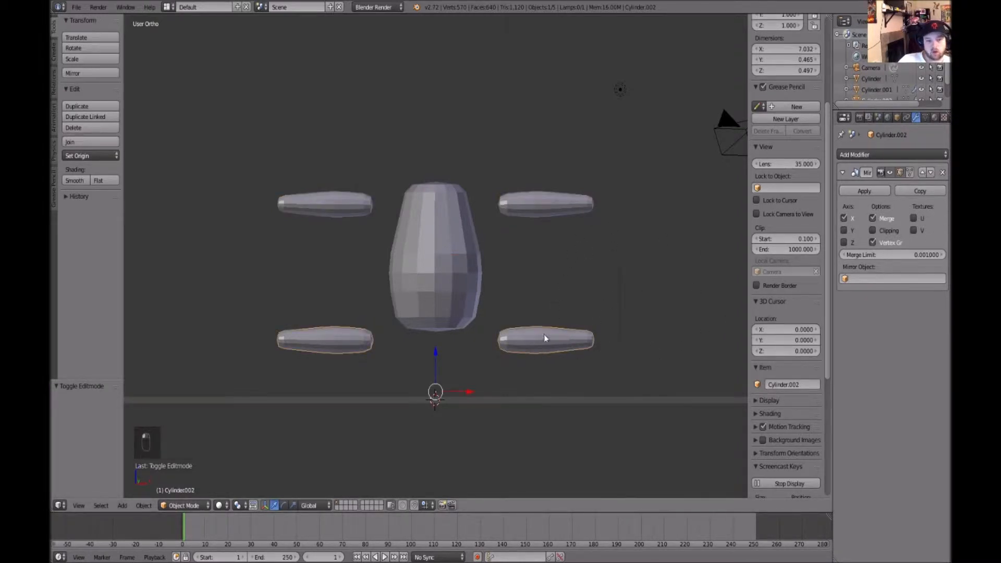
{"action": "key", "text": "r"}
{"action": "key", "text": "e"}
{"action": "key", "text": "Tab"}
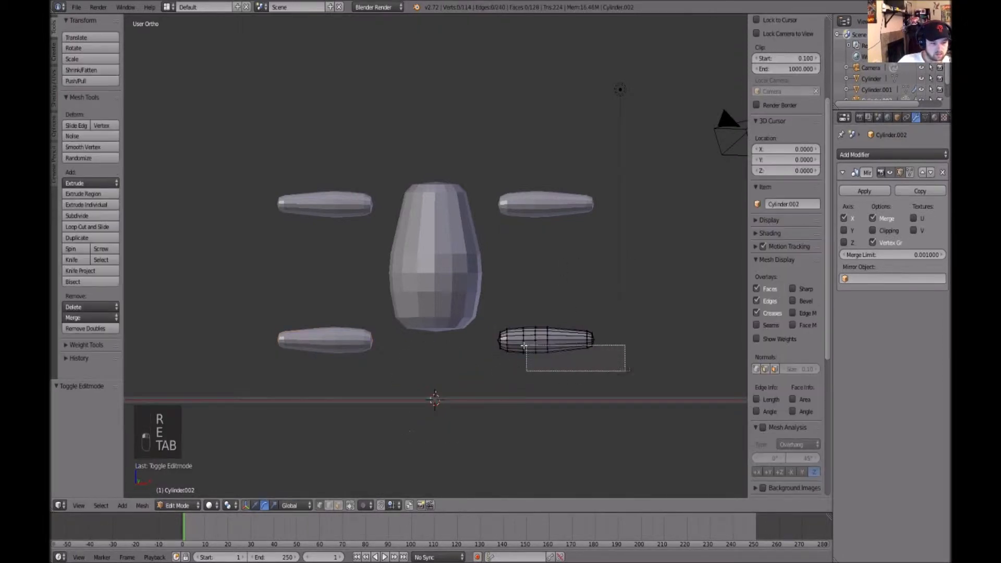
{"action": "left_click_drag", "start_coordinate": [569, 326], "coordinate": [575, 374]}
{"action": "key", "text": "r"}
{"action": "key", "text": "e"}
{"action": "left_click_drag", "start_coordinate": [574, 339], "coordinate": [571, 346]}
{"action": "key", "text": "s"}
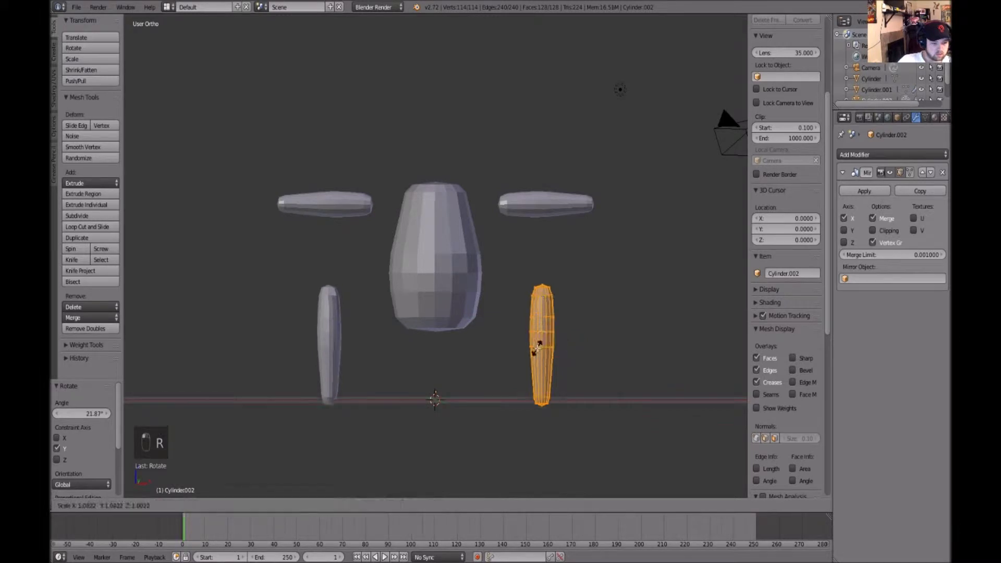
{"action": "left_click", "coordinate": [536, 345]}
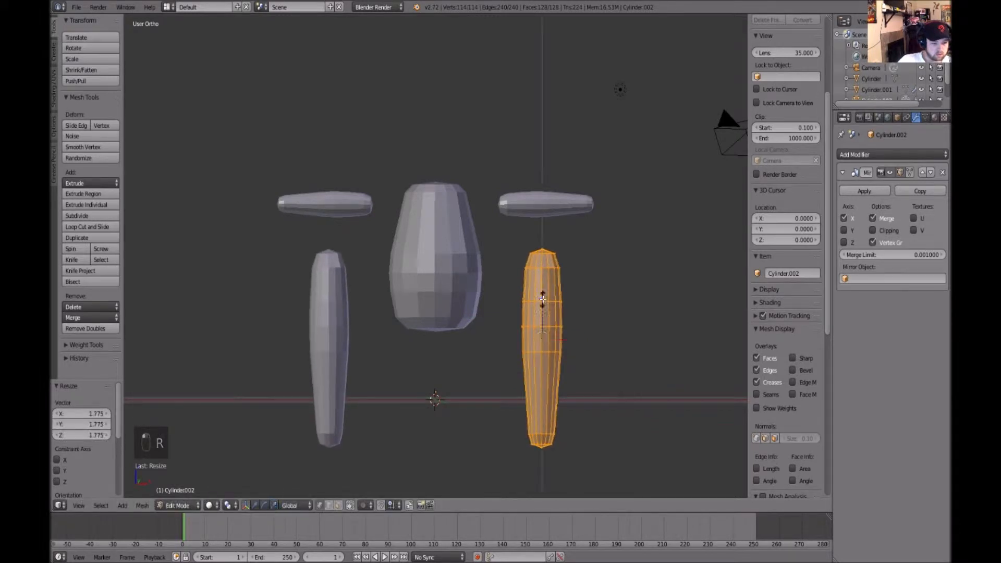
Scale the leg to about 0.716 along Z and move it inward along X toward the body
{"action": "key", "text": "s"}
{"action": "key", "text": "z"}
{"action": "left_click", "coordinate": [553, 330]}
{"action": "middle_click_drag", "start_coordinate": [577, 397], "coordinate": [545, 321]}
{"action": "key", "text": "g"}
{"action": "key", "text": "x"}
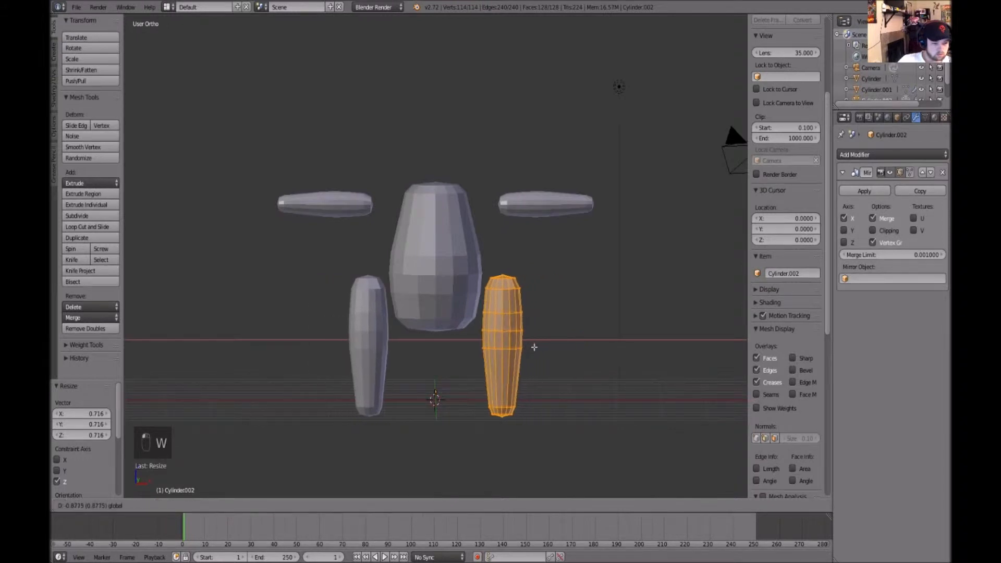
{"action": "left_click", "coordinate": [501, 324]}
Lower the leg about 0.95 along Z and rotate it to angle outward, leaving Edit Mode
{"action": "left_click_drag", "start_coordinate": [493, 301], "coordinate": [511, 359]}
{"action": "key", "text": "e"}
{"action": "key", "text": "y"}
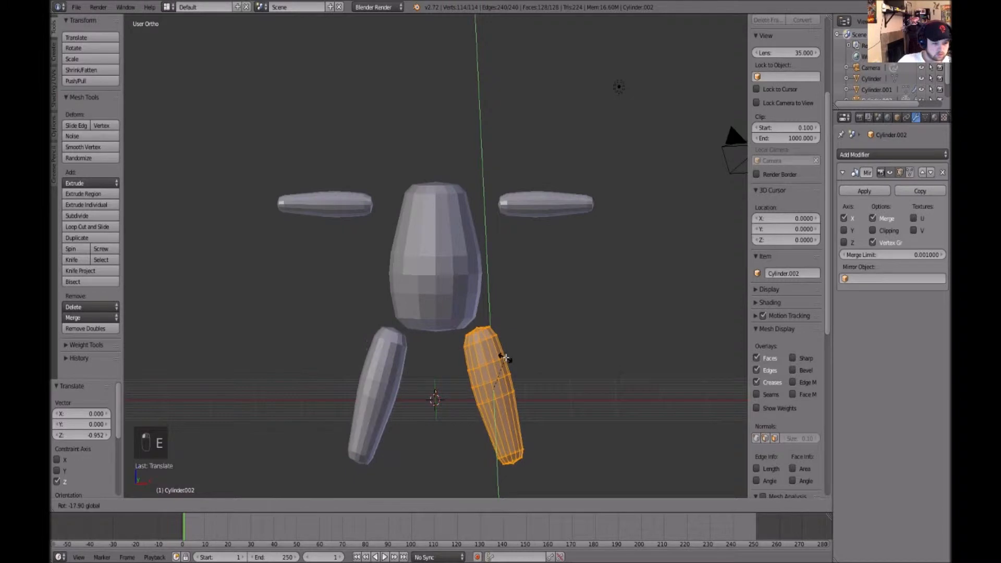
{"action": "left_click", "coordinate": [525, 365]}
{"action": "middle_click_drag", "start_coordinate": [525, 365], "coordinate": [607, 368]}
{"action": "key", "text": "Tab"}
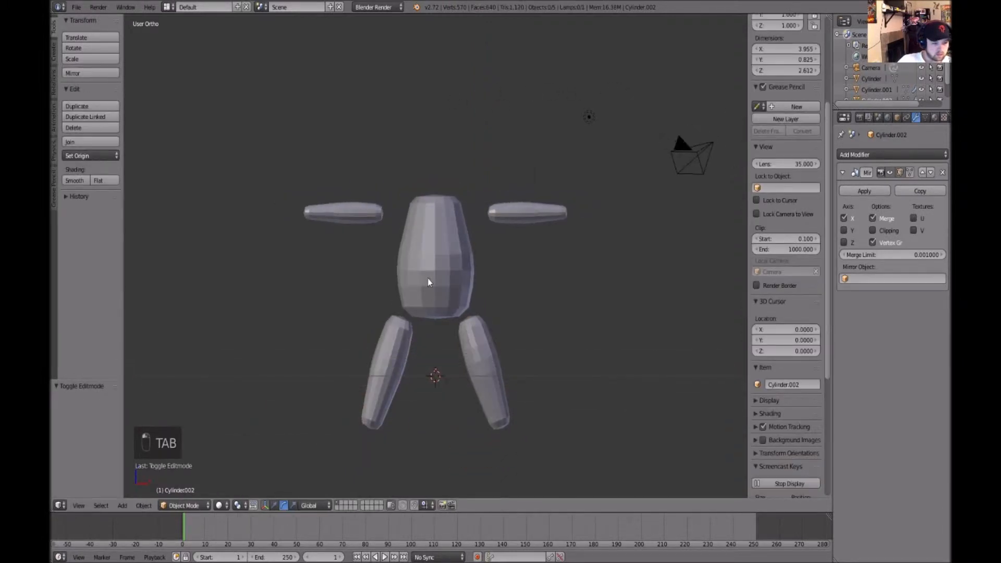
{"action": "right_click", "coordinate": [441, 287]}
{"action": "right_click", "coordinate": [491, 356]}
{"action": "right_click", "coordinate": [508, 219]}
{"action": "key", "text": "w"}
{"action": "mouse_move", "coordinate": [436, 215]}
{"action": "left_mouse_down"}
{"action": "mouse_move", "coordinate": [448, 295]}
{"action": "mouse_move", "coordinate": [449, 219]}
{"action": "left_mouse_up"}
{"action": "key", "text": "ctrl+z"}
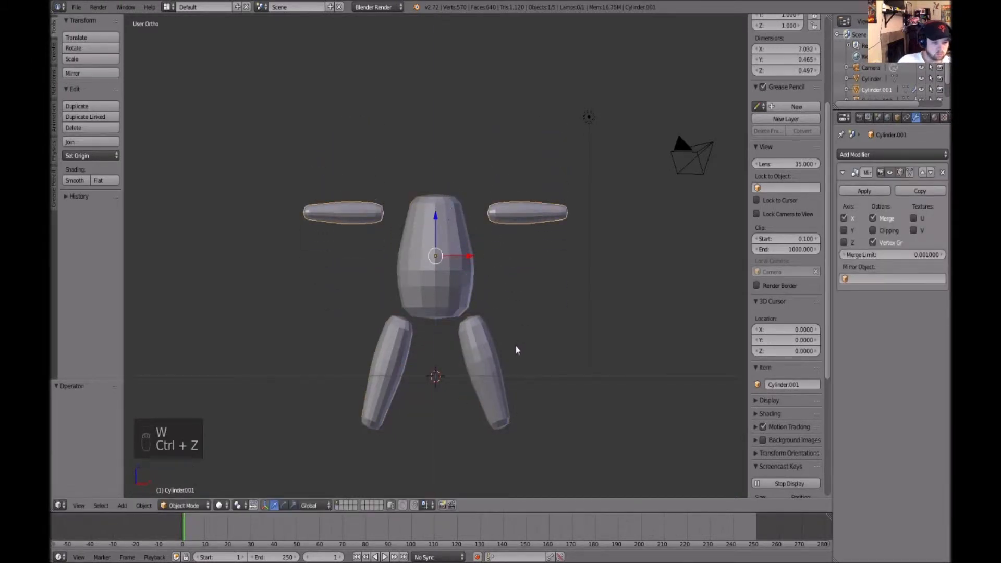
Select the legs object and move it up about 1.55 along Z
{"action": "right_click", "coordinate": [458, 309], "text": "shift"}
{"action": "right_click", "coordinate": [402, 349], "text": "shift"}
{"action": "left_click_drag", "start_coordinate": [436, 251], "coordinate": [437, 176]}
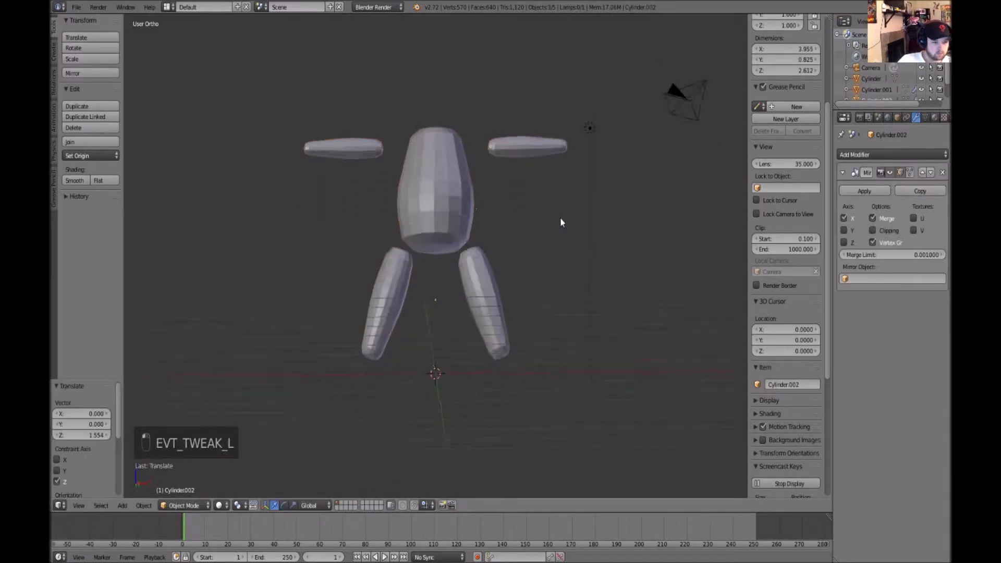
Duplicate the torso and move the copy up above the body to serve as the head
{"action": "right_click", "coordinate": [461, 225]}
{"action": "key", "text": "ctrl+d"}
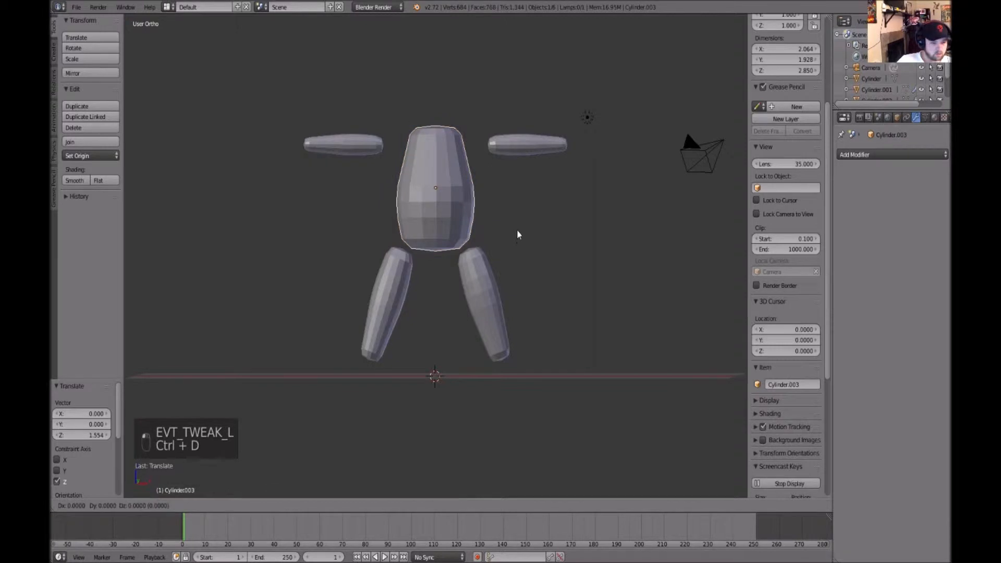
{"action": "left_click_drag", "start_coordinate": [432, 61], "coordinate": [432, 18]}
{"action": "scroll", "coordinate": [461, 112], "scroll_direction": "down", "scroll_amount": 3}
{"action": "key", "text": "r"}
{"action": "left_click_drag", "start_coordinate": [437, 104], "coordinate": [440, 119]}
{"action": "key", "text": "Tab"}
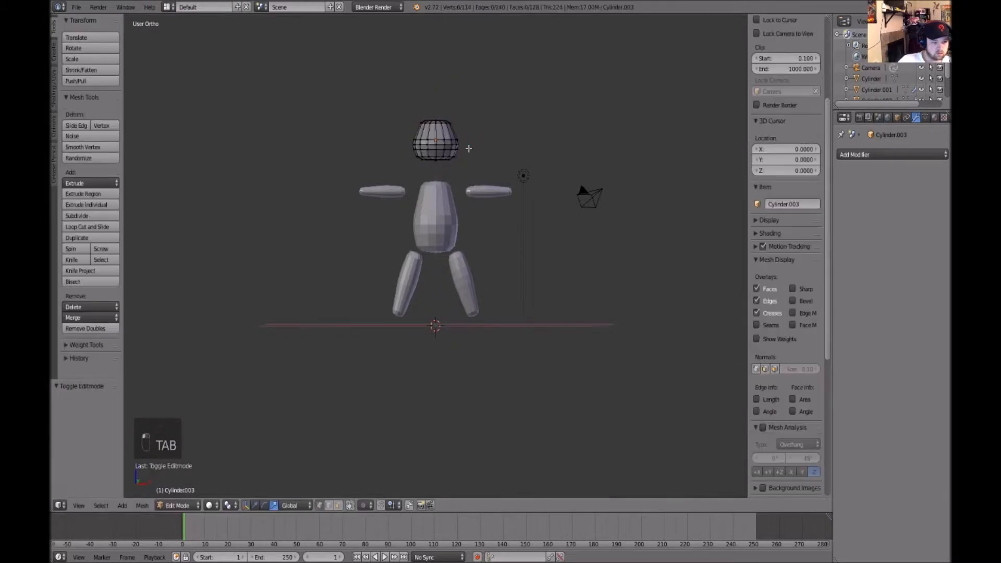
Scale the head copy down uniformly to about 0.664
{"action": "key", "text": "w"}
{"action": "key", "text": "w"}
{"action": "left_click_drag", "start_coordinate": [435, 84], "coordinate": [440, 94]}
{"action": "key", "text": "r"}
{"action": "key", "text": "Tab"}
{"action": "left_click_drag", "start_coordinate": [471, 140], "coordinate": [460, 138]}
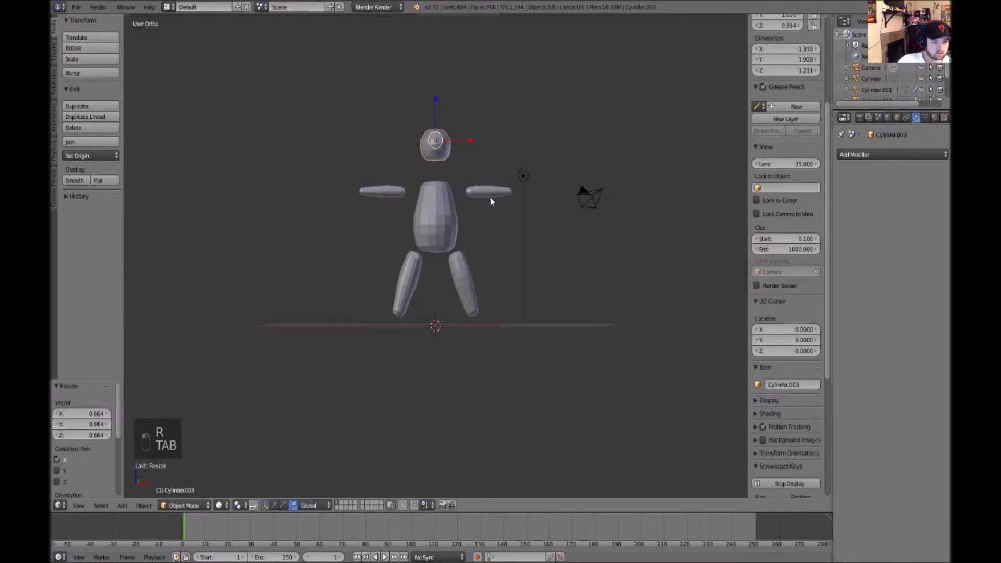
Scale the head along Y to about 0.665 to make it rounder
{"action": "key", "text": "f"}
{"action": "scroll", "coordinate": [531, 227], "scroll_direction": "down", "scroll_amount": 3}
{"action": "middle_click_drag", "start_coordinate": [601, 271], "coordinate": [433, 265]}
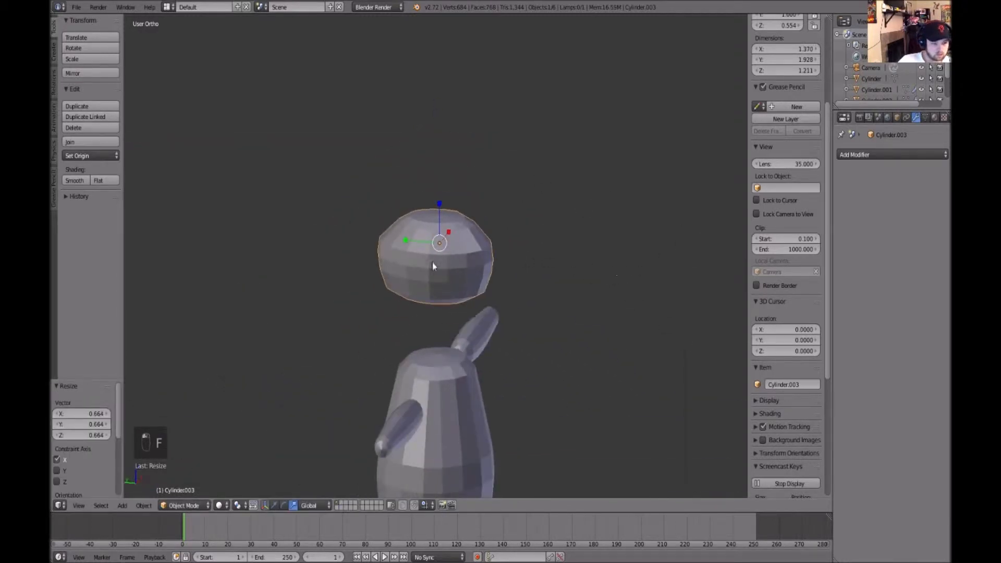
{"action": "left_click_drag", "start_coordinate": [410, 243], "coordinate": [414, 238]}
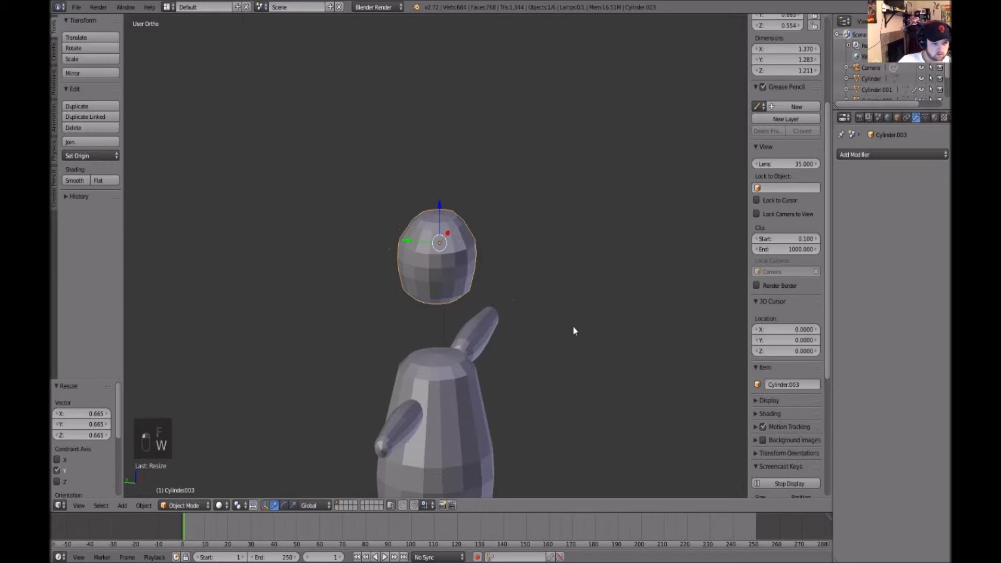
{"action": "middle_click_drag", "start_coordinate": [574, 327], "coordinate": [528, 300]}
{"action": "left_click_drag", "start_coordinate": [438, 214], "coordinate": [443, 254]}
{"action": "scroll", "coordinate": [482, 270], "scroll_direction": "down", "scroll_amount": 5}
{"action": "key", "text": "Tab"}
{"action": "key", "text": "Tab"}
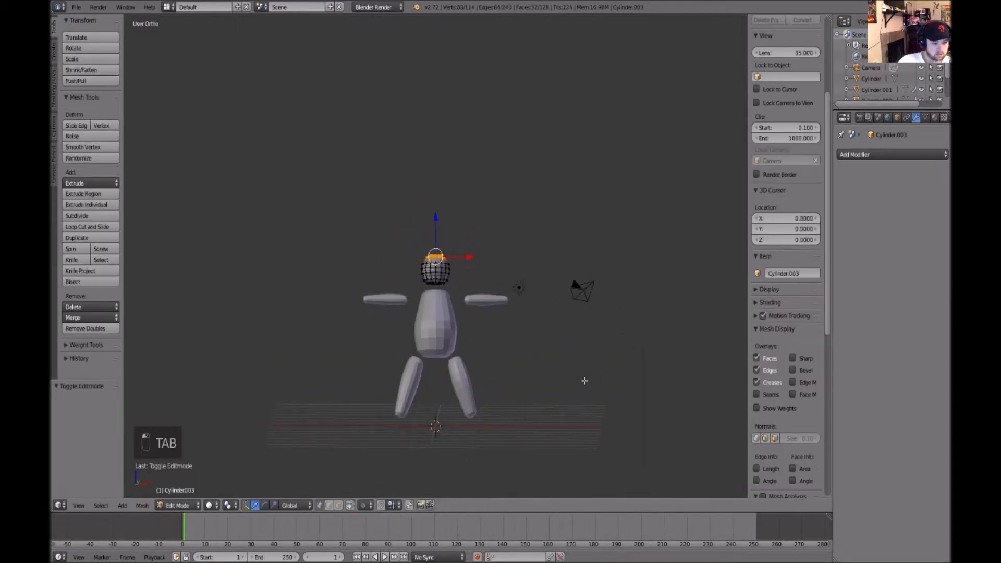
Select the arms object and apply its Mirror modifier
{"action": "middle_click_drag", "start_coordinate": [553, 368], "coordinate": [509, 351]}
{"action": "right_click", "coordinate": [474, 299]}
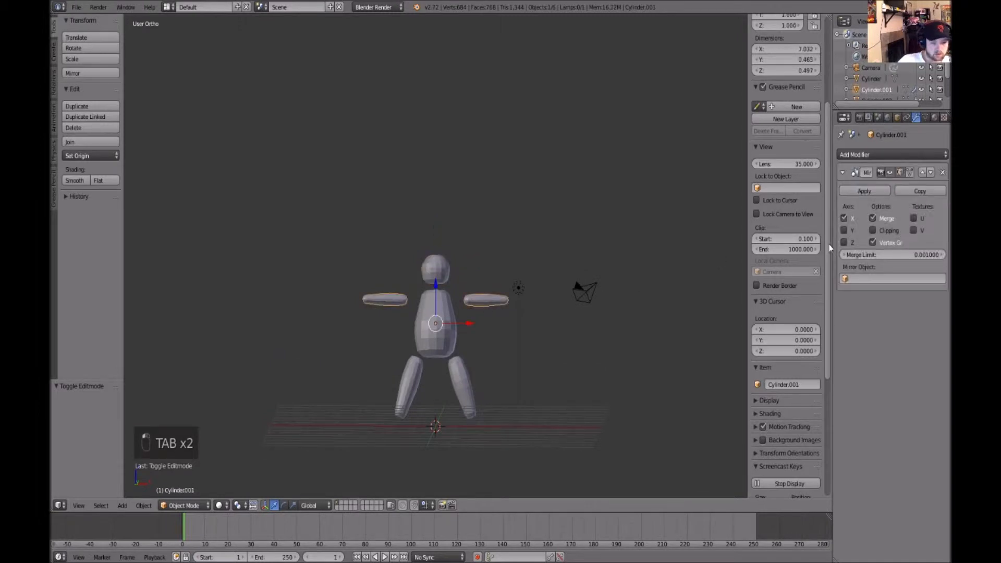
{"action": "left_click", "coordinate": [865, 191]}
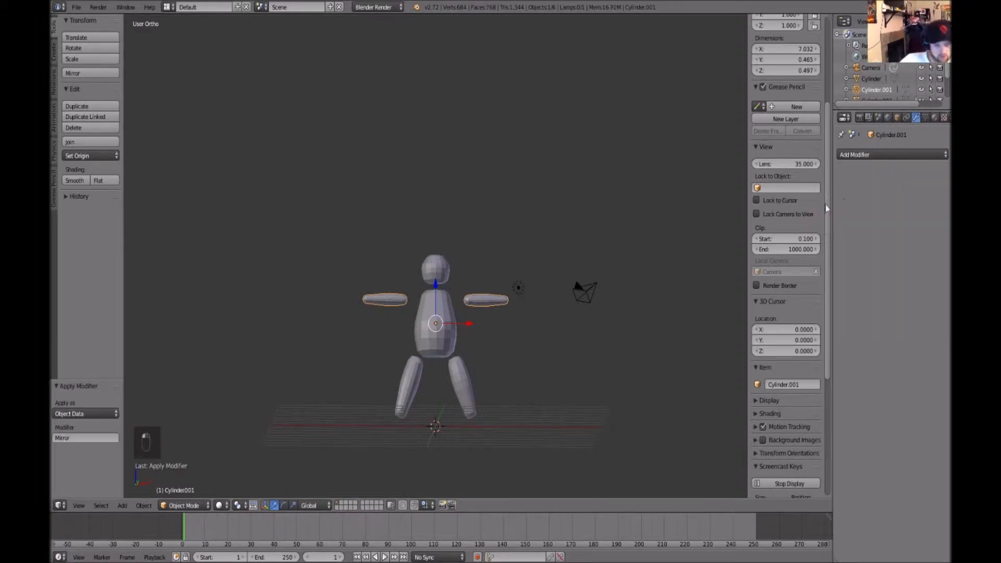
Select the legs object and apply its Mirror modifier
{"action": "right_click", "coordinate": [461, 384]}
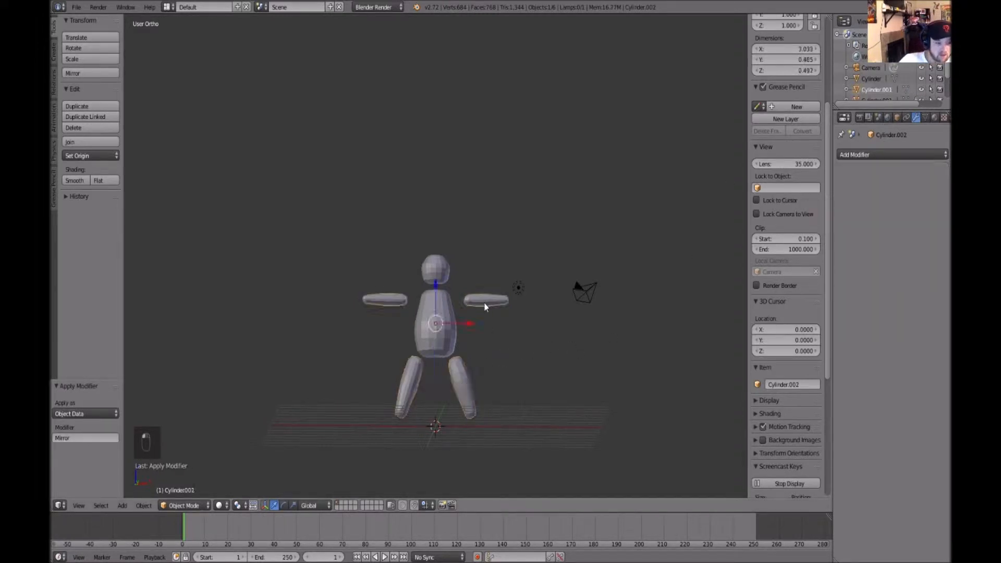
{"action": "key", "text": "Tab"}
{"action": "left_click_drag", "start_coordinate": [341, 282], "coordinate": [416, 318]}
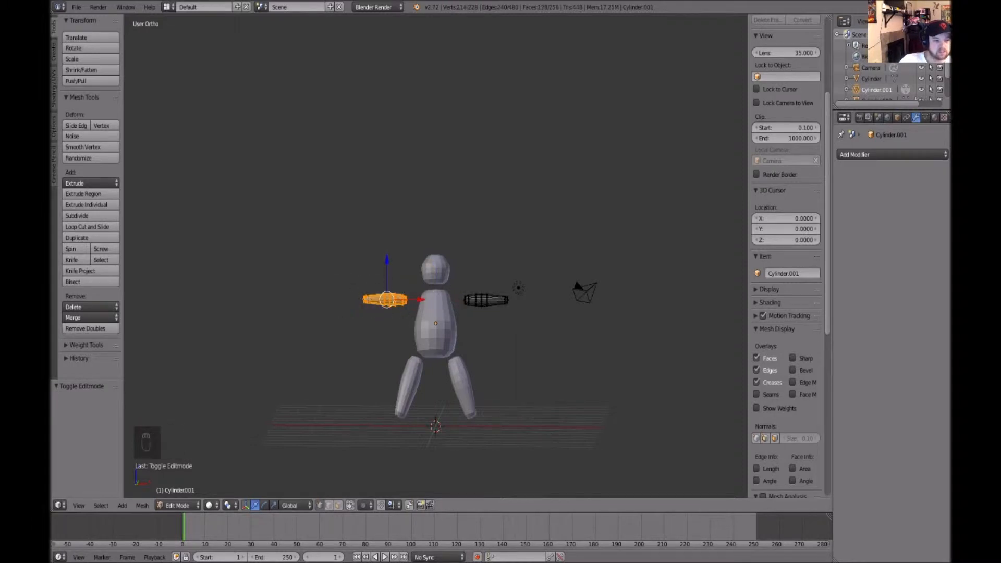
{"action": "key", "text": "Tab"}
{"action": "right_click", "coordinate": [469, 390]}
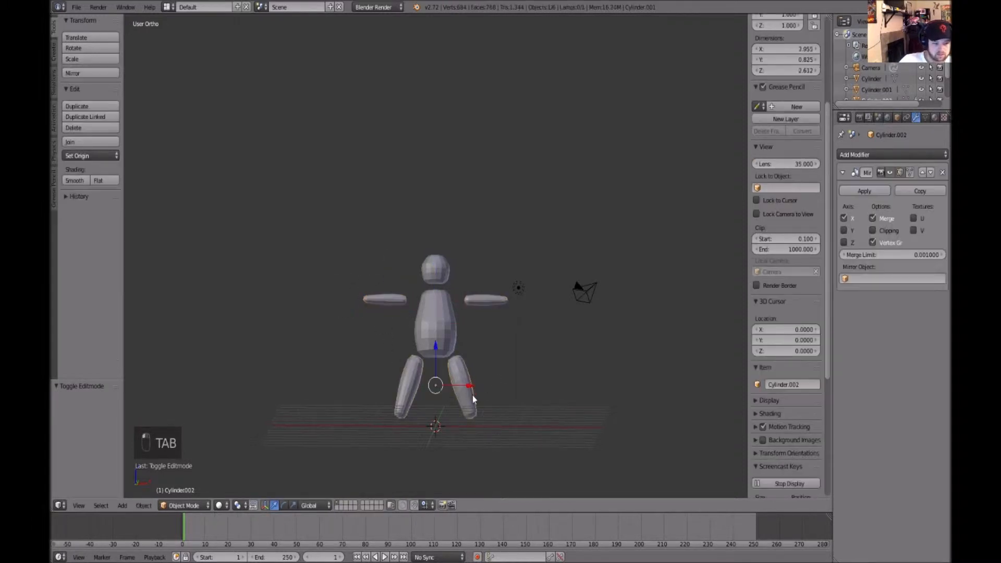
{"action": "key", "text": "Tab"}
{"action": "key", "text": "Tab"}
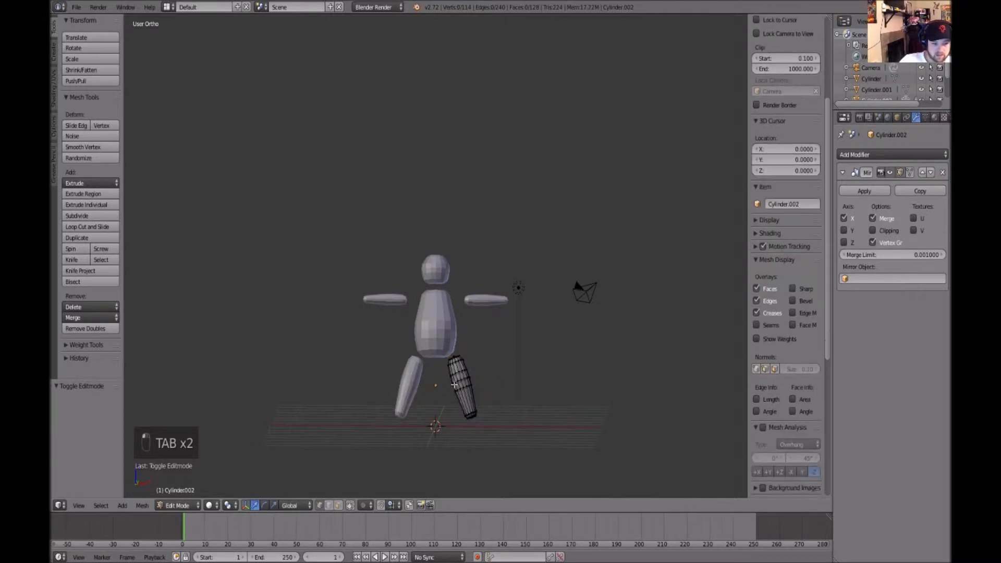
{"action": "left_click", "coordinate": [865, 191]}
Select the head, torso, arms and legs together and join them into one object
{"action": "key", "text": "Tab"}
{"action": "key", "text": "Tab"}
{"action": "right_click", "coordinate": [442, 326]}
{"action": "right_click", "coordinate": [442, 268]}
{"action": "right_click", "coordinate": [403, 299]}
{"action": "right_click", "coordinate": [447, 360]}
{"action": "right_click", "coordinate": [432, 280], "text": "shift"}
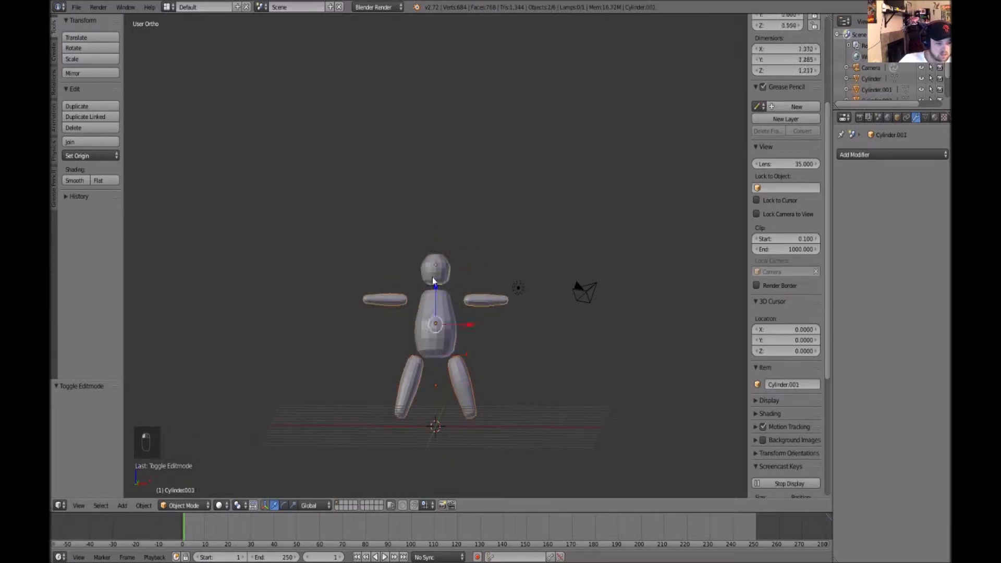
{"action": "right_click", "coordinate": [447, 349], "text": "shift"}
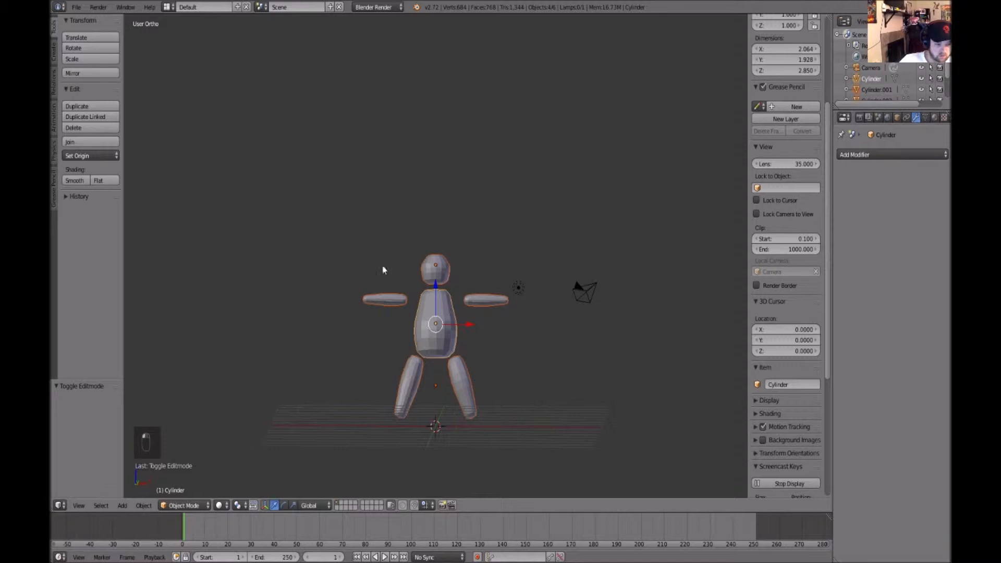
{"action": "scroll", "coordinate": [458, 389], "scroll_direction": "up", "scroll_amount": 1}
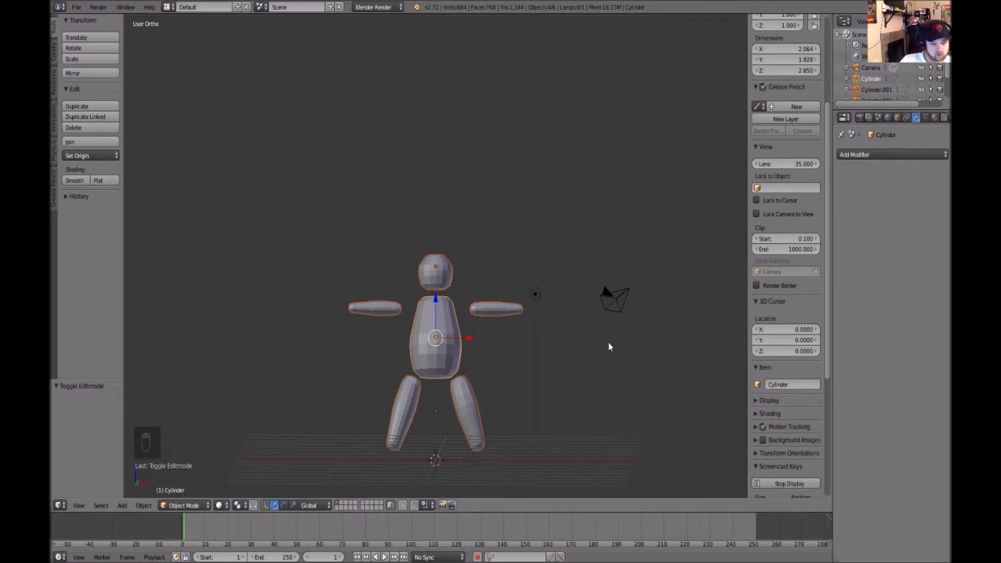
{"action": "key", "text": "ctrl+j"}
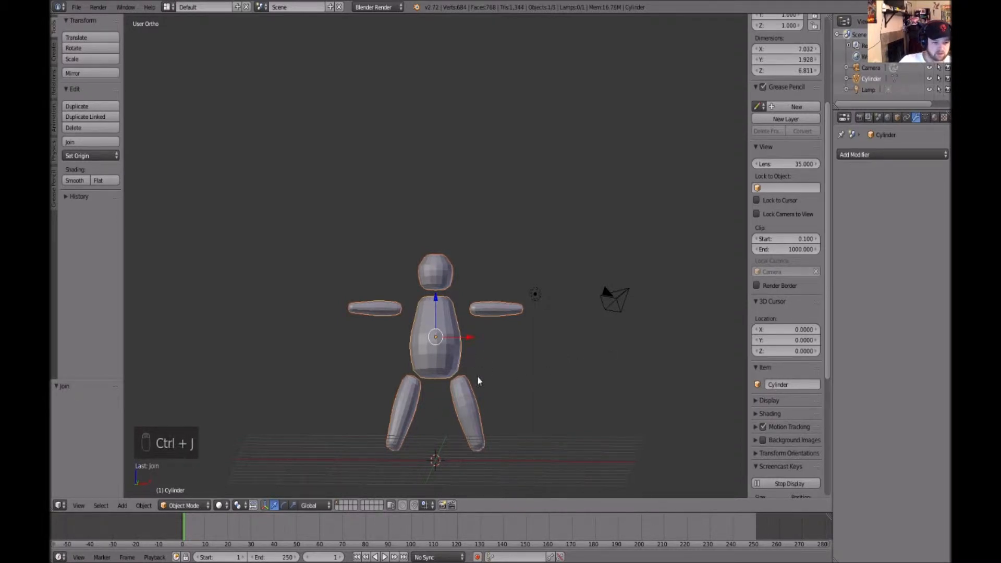
Enter Edit Mode on the joined mesh to inspect it and return to Object Mode
{"action": "key", "text": "Tab"}
{"action": "mouse_move", "coordinate": [509, 379]}
{"action": "middle_mouse_down"}
{"action": "mouse_move", "coordinate": [496, 346]}
{"action": "mouse_move", "coordinate": [512, 337]}
{"action": "mouse_move", "coordinate": [503, 365]}
{"action": "mouse_move", "coordinate": [516, 387]}
{"action": "middle_mouse_up"}
{"action": "key", "text": "a"}
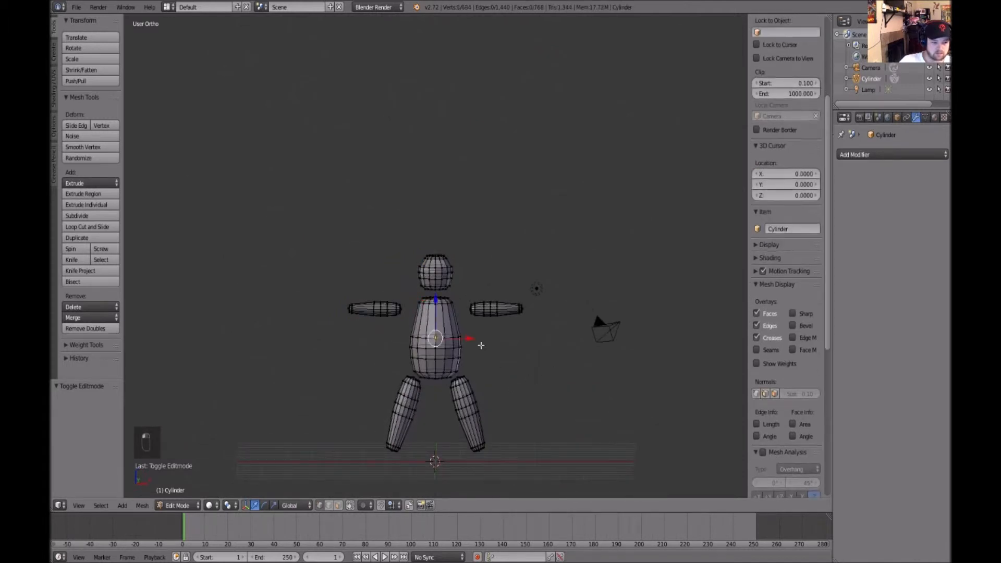
{"action": "key", "text": "f"}
{"action": "middle_click_drag", "start_coordinate": [519, 348], "coordinate": [519, 341]}
{"action": "key", "text": "Tab"}
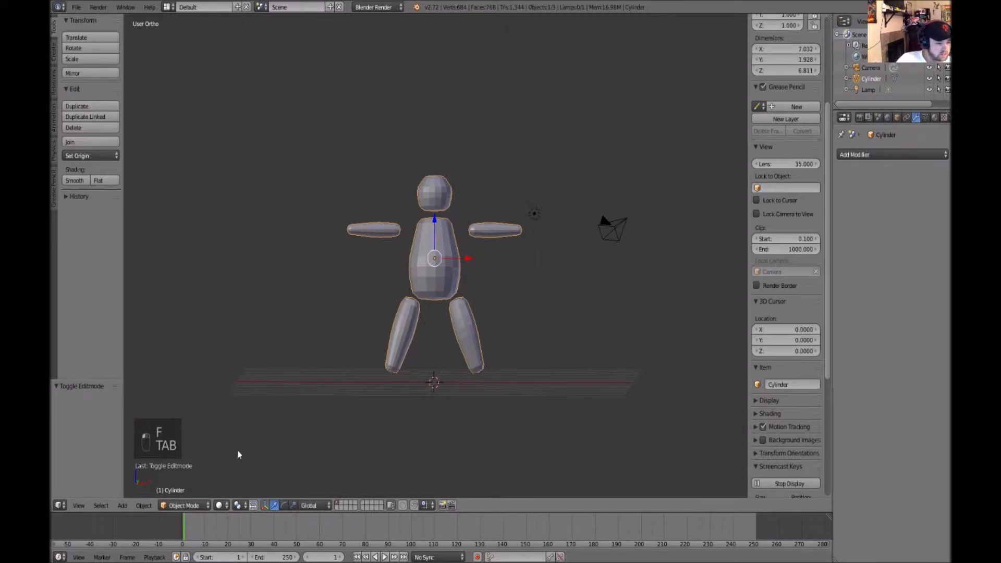
Add a single-bone armature and move it up about 3.15 along Z into the torso
{"action": "key", "text": "shift+a"}
{"action": "key", "text": "Escape"}
{"action": "left_click", "coordinate": [122, 505]}
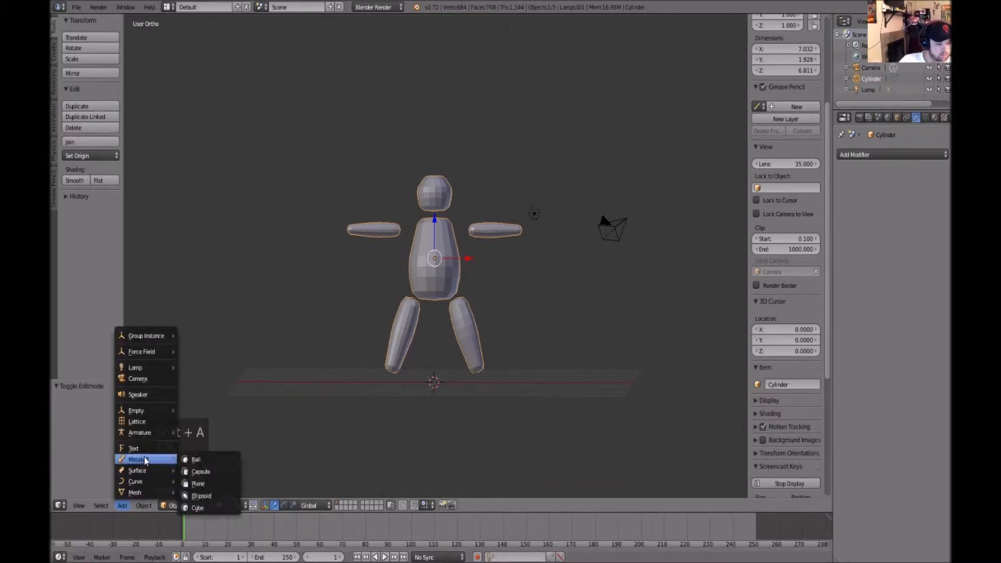
{"action": "mouse_move", "coordinate": [166, 433]}
{"action": "left_click", "coordinate": [209, 433]}
{"action": "left_click_drag", "start_coordinate": [433, 344], "coordinate": [432, 286]}
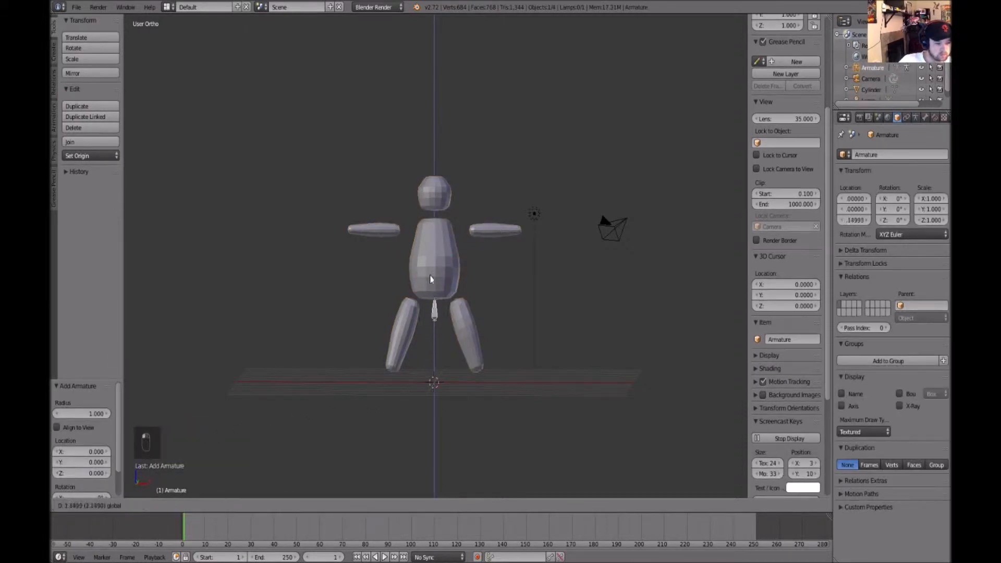
{"action": "left_click", "coordinate": [430, 251]}
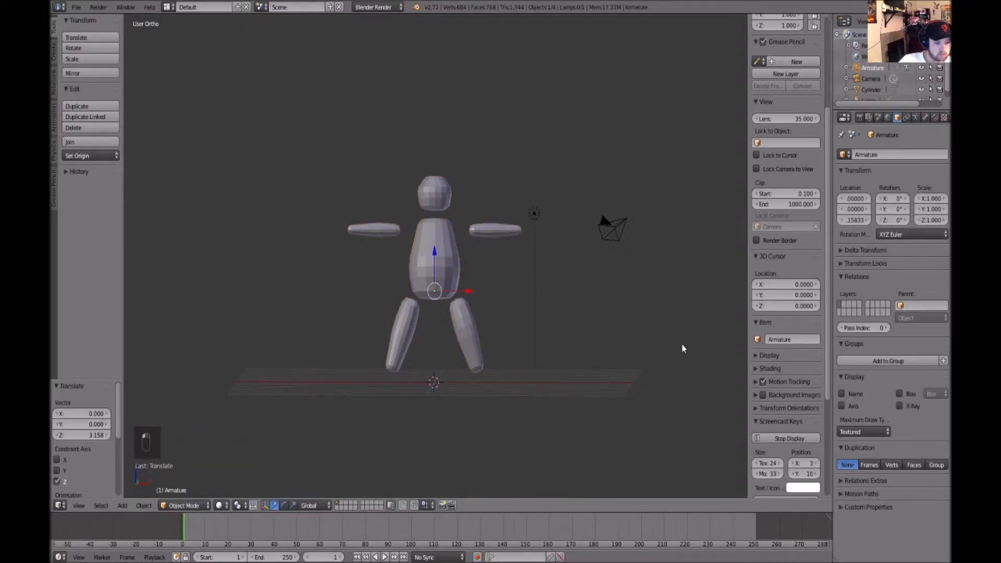
Enable X-Ray display in the armature's data properties
{"action": "left_click", "coordinate": [915, 118]}
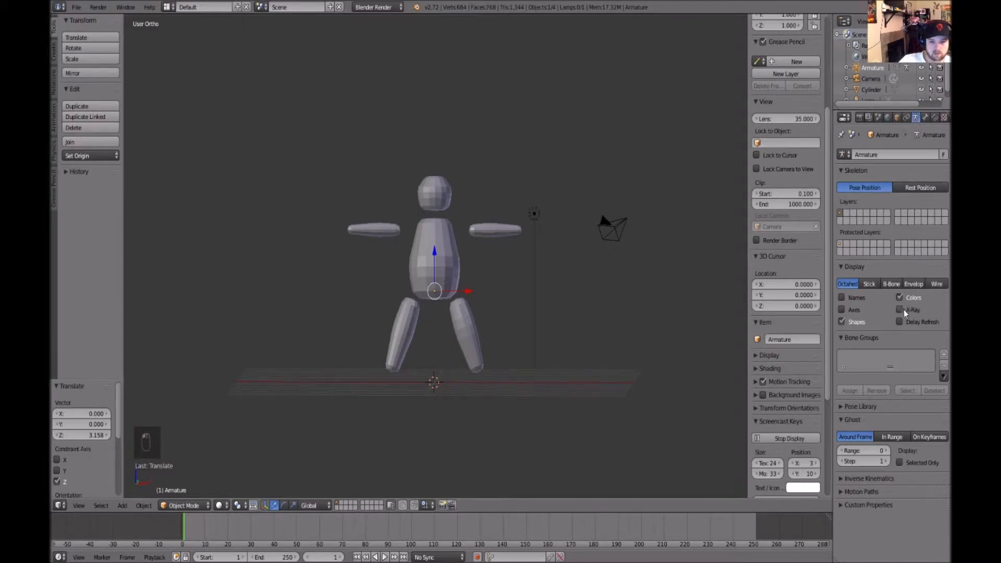
{"action": "middle_click_drag", "start_coordinate": [730, 333], "coordinate": [238, 274]}
{"action": "left_click_drag", "start_coordinate": [380, 289], "coordinate": [377, 288]}
{"action": "left_click_drag", "start_coordinate": [414, 249], "coordinate": [414, 236]}
{"action": "middle_click_drag", "start_coordinate": [490, 286], "coordinate": [421, 246]}
{"action": "left_click_drag", "start_coordinate": [421, 236], "coordinate": [421, 237]}
{"action": "key", "text": "Tab"}
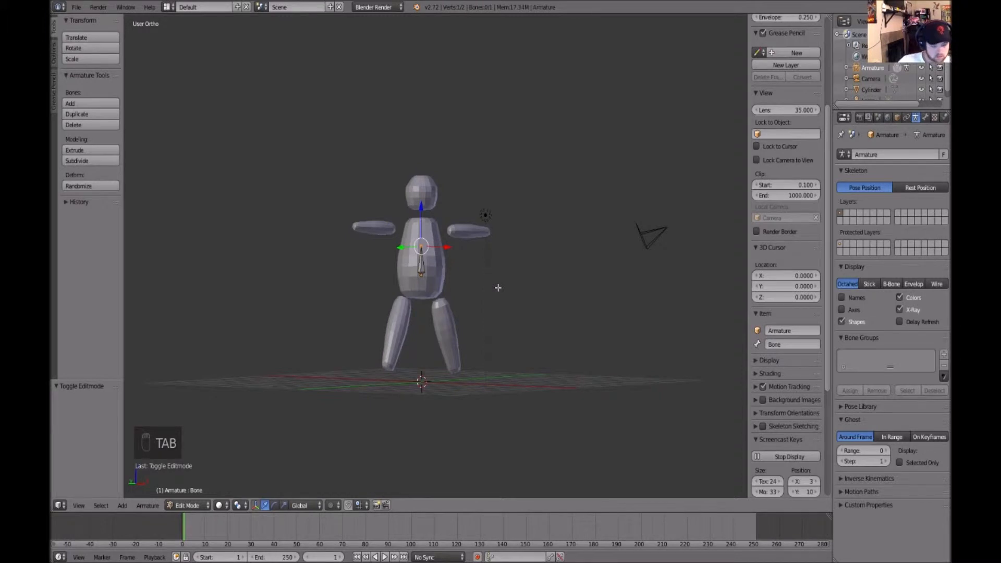
Move the bone's tip up about 0.31 along Z in Edit Mode
{"action": "key", "text": "Tab"}
{"action": "key", "text": "f"}
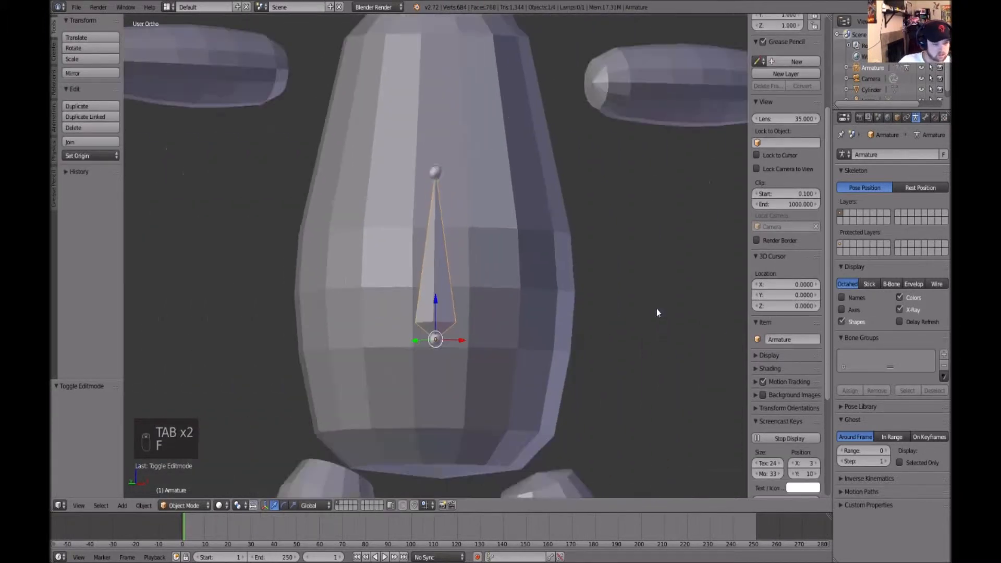
{"action": "scroll", "coordinate": [655, 309], "scroll_direction": "down", "scroll_amount": 4}
{"action": "left_click_drag", "start_coordinate": [655, 309], "coordinate": [635, 318], "text": "alt"}
{"action": "scroll", "coordinate": [635, 318], "scroll_direction": "down", "scroll_amount": 1}
{"action": "scroll", "coordinate": [634, 316], "scroll_direction": "down", "scroll_amount": 1}
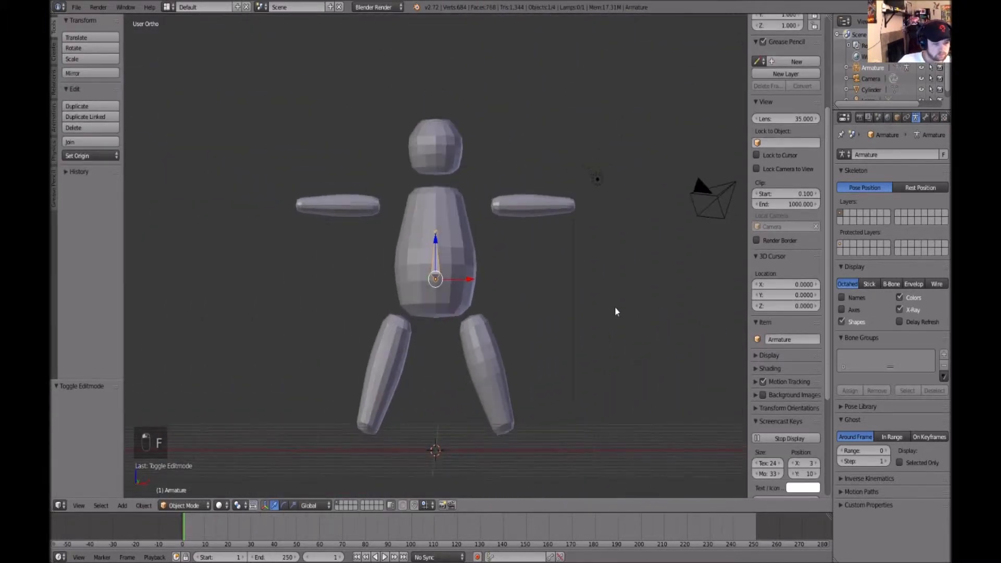
{"action": "scroll", "coordinate": [621, 294], "scroll_direction": "up", "scroll_amount": 2}
{"action": "middle_click_drag", "start_coordinate": [598, 331], "coordinate": [633, 348]}
{"action": "scroll", "coordinate": [633, 348], "scroll_direction": "down", "scroll_amount": 3}
{"action": "key", "text": "Tab"}
{"action": "middle_click_drag", "start_coordinate": [538, 306], "coordinate": [522, 301]}
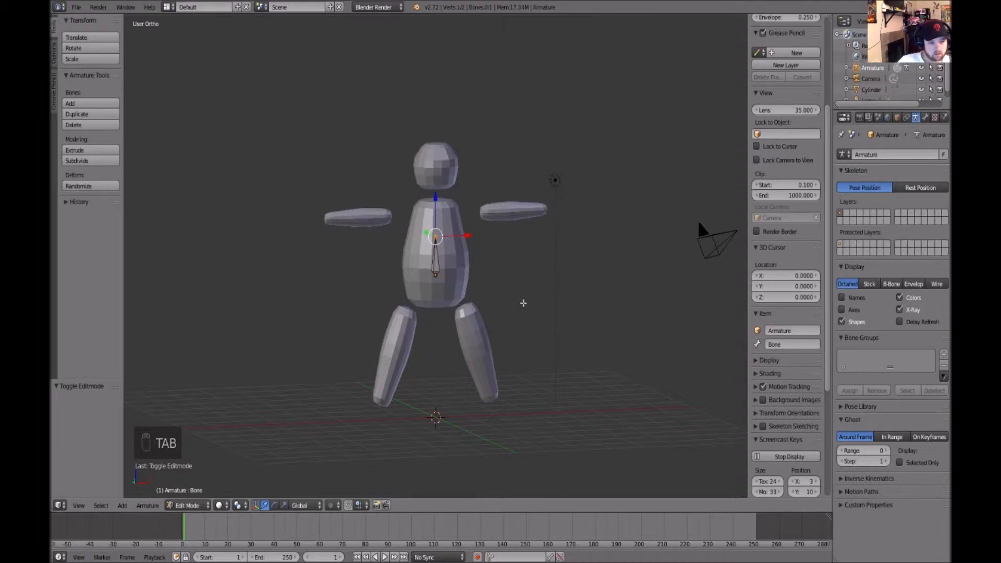
{"action": "left_click_drag", "start_coordinate": [436, 198], "coordinate": [436, 186]}
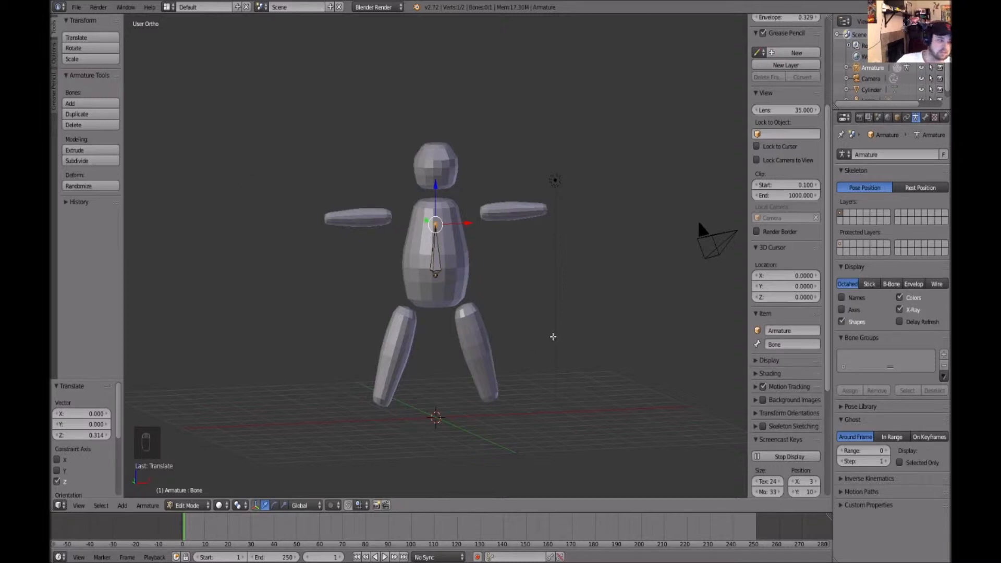
Turn on X-Axis Mirror in the armature options
{"action": "left_click", "coordinate": [54, 55]}
{"action": "left_click", "coordinate": [73, 40]}
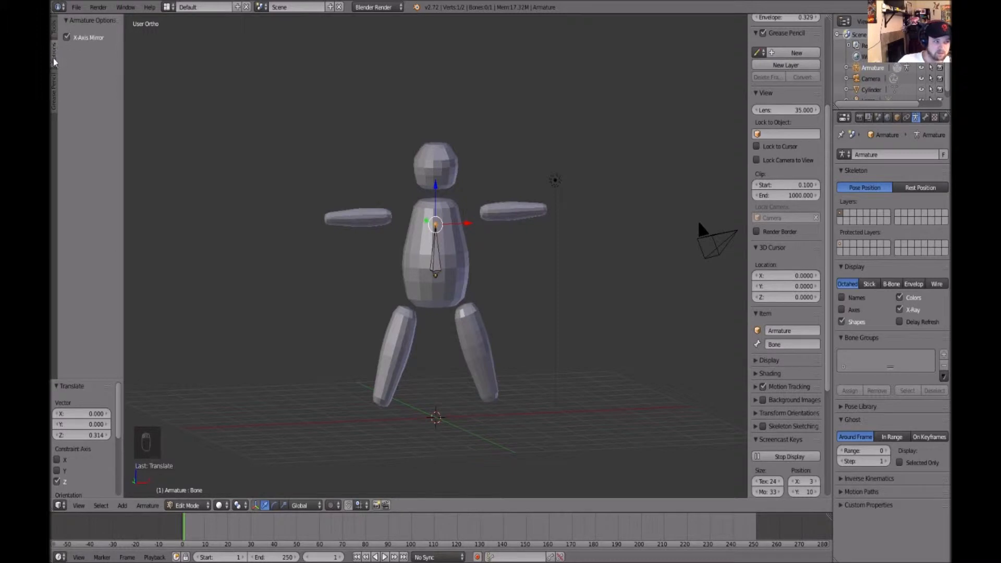
{"action": "left_click", "coordinate": [55, 29]}
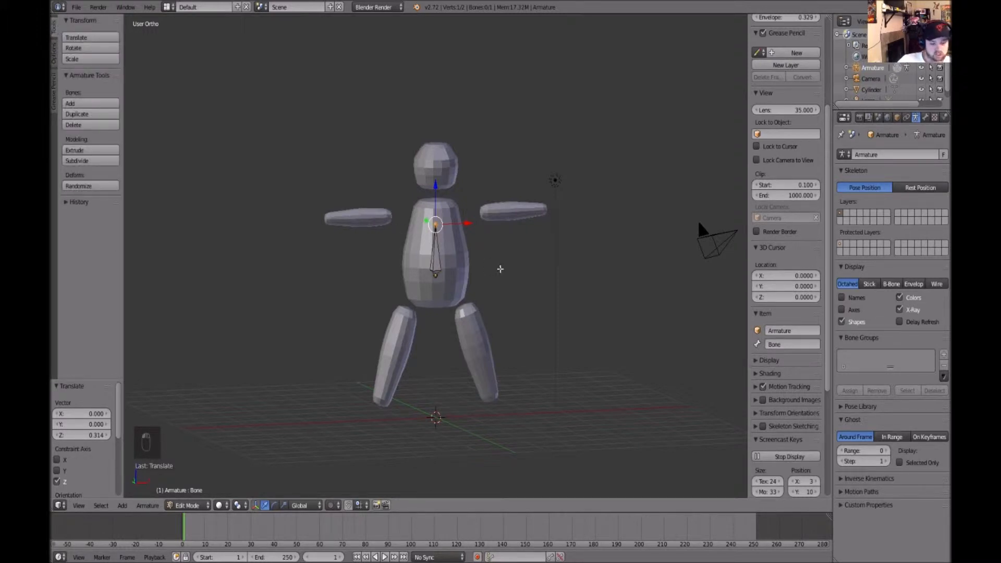
Extrude forked shoulder bones from the spine tip and spread them about 1.24 along X
{"action": "key", "text": "alt+shift+x"}
{"action": "left_click", "coordinate": [510, 269]}
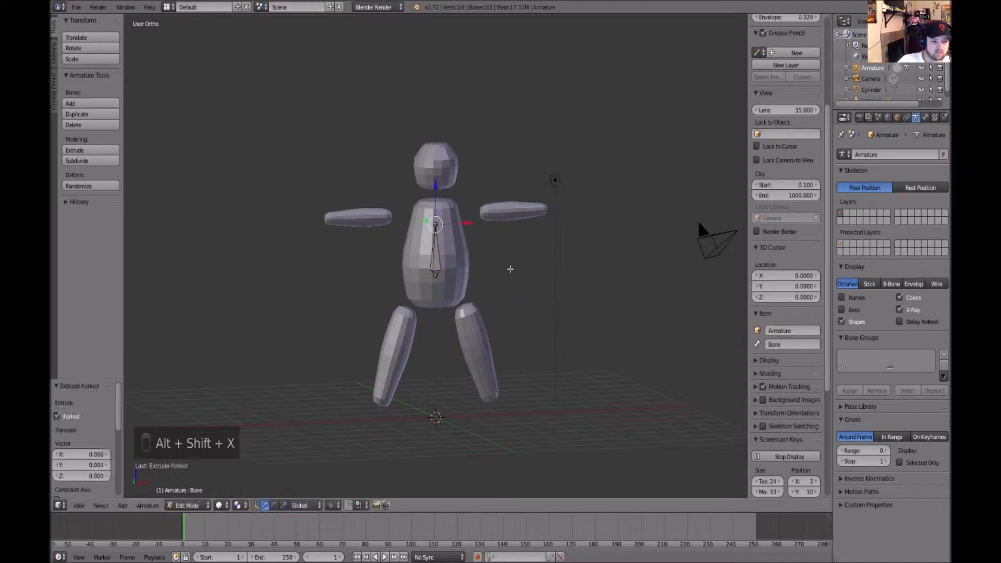
{"action": "middle_click_drag", "start_coordinate": [559, 279], "coordinate": [550, 284]}
{"action": "key", "text": "g"}
{"action": "key", "text": "x"}
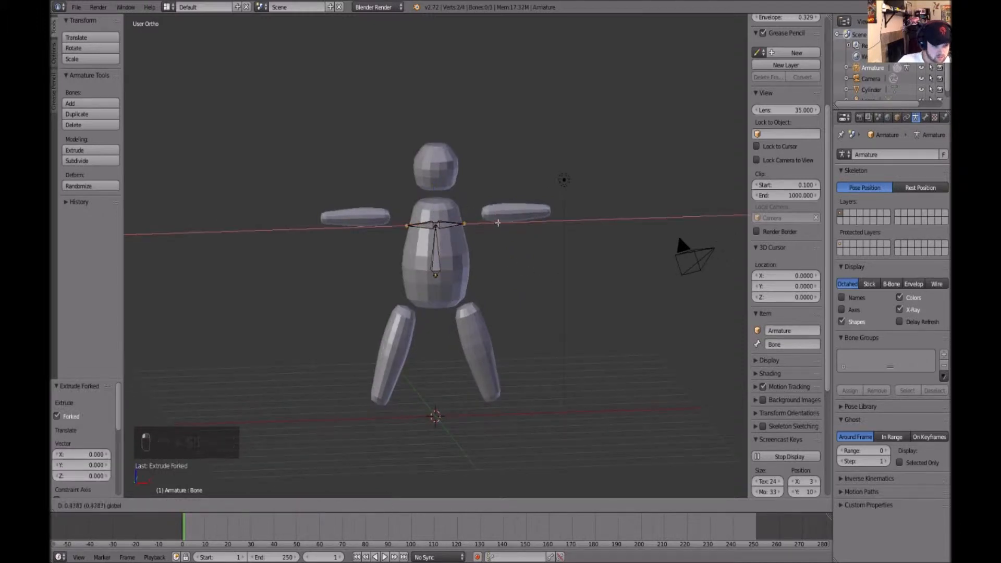
{"action": "left_click", "coordinate": [507, 225]}
{"action": "middle_click_drag", "start_coordinate": [563, 317], "coordinate": [562, 297]}
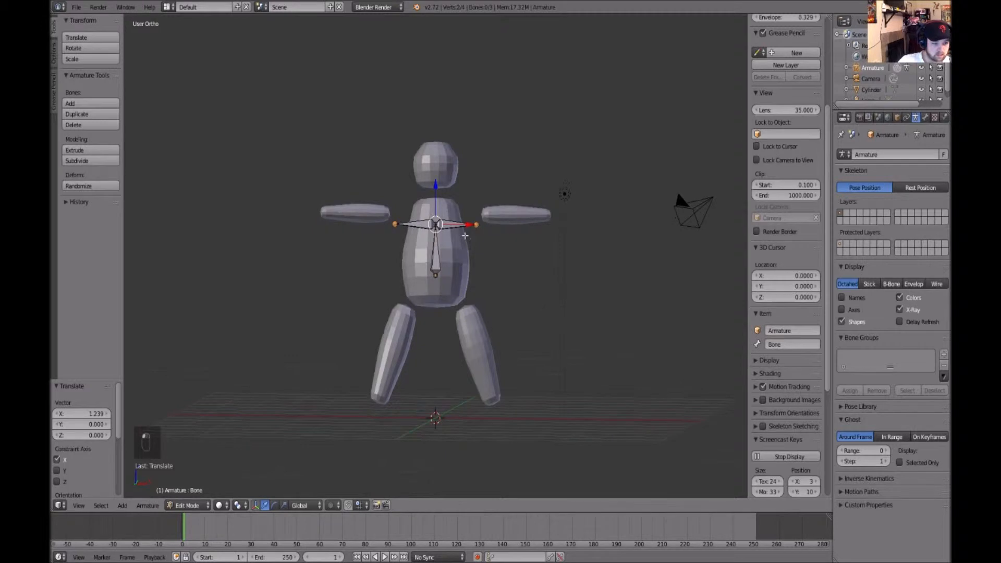
{"action": "right_click", "coordinate": [451, 224]}
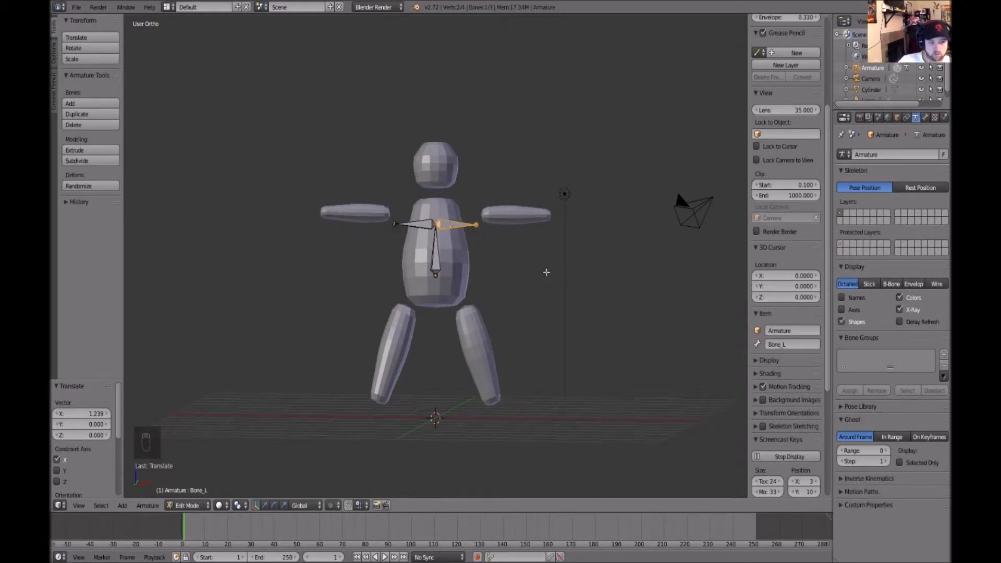
Disconnect the shoulder bones and move them outward into the arms along X
{"action": "key", "text": "alt+p"}
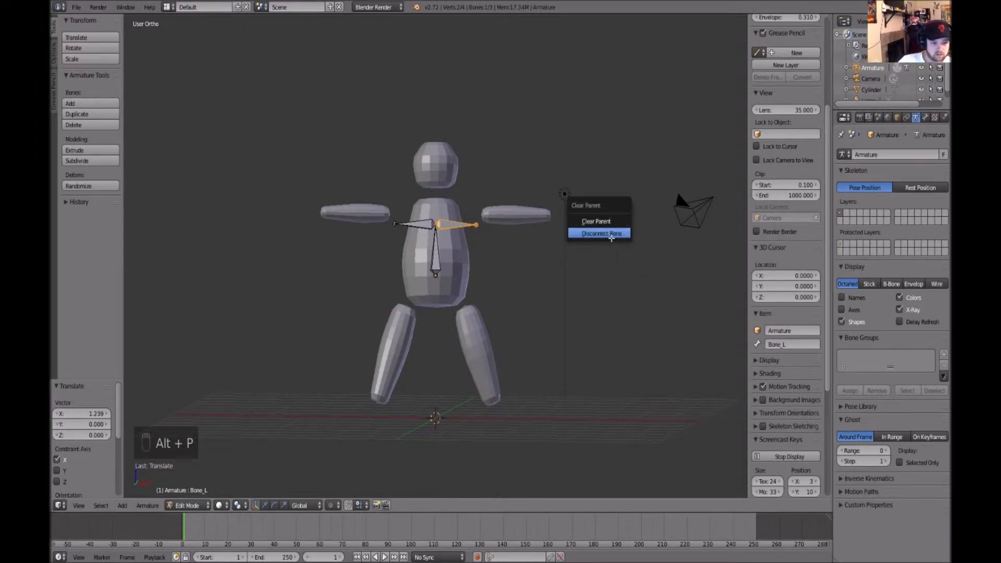
{"action": "left_click", "coordinate": [606, 233]}
{"action": "key", "text": "w"}
{"action": "left_click_drag", "start_coordinate": [481, 226], "coordinate": [532, 218]}
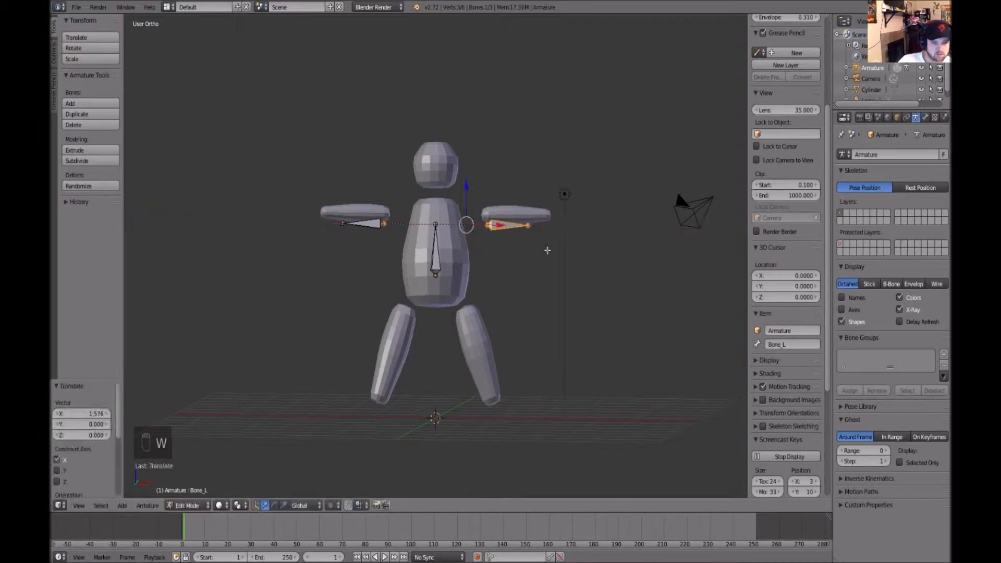
{"action": "middle_click_drag", "start_coordinate": [552, 290], "coordinate": [553, 280]}
{"action": "left_click_drag", "start_coordinate": [465, 182], "coordinate": [467, 172]}
{"action": "left_click_drag", "start_coordinate": [497, 217], "coordinate": [498, 217]}
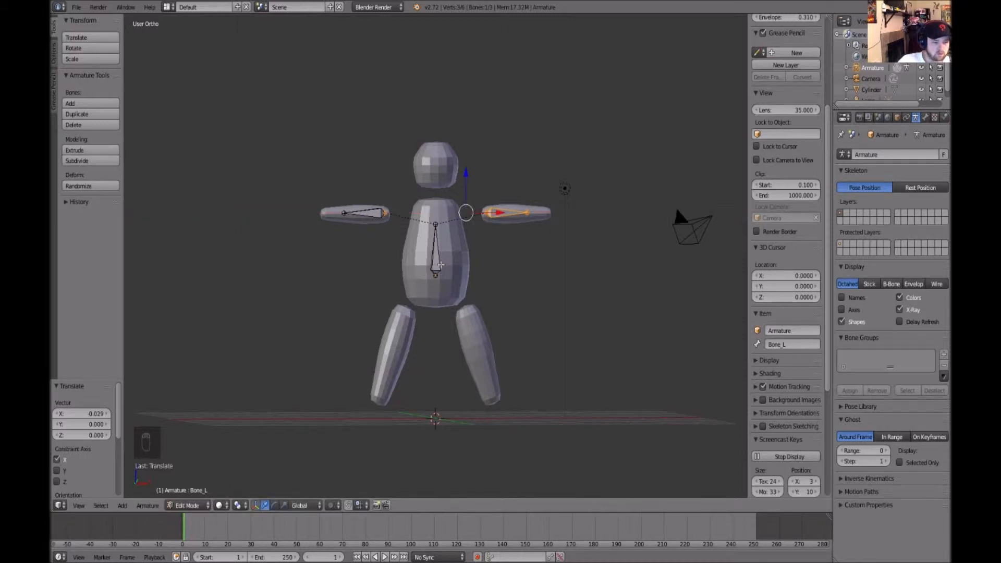
{"action": "right_click", "coordinate": [441, 265]}
{"action": "middle_click_drag", "start_coordinate": [441, 265], "coordinate": [525, 304]}
{"action": "right_click", "coordinate": [486, 213]}
{"action": "middle_click_drag", "start_coordinate": [486, 213], "coordinate": [487, 218]}
{"action": "right_click", "coordinate": [437, 253]}
{"action": "middle_click_drag", "start_coordinate": [505, 259], "coordinate": [442, 232]}
{"action": "right_click", "coordinate": [437, 226]}
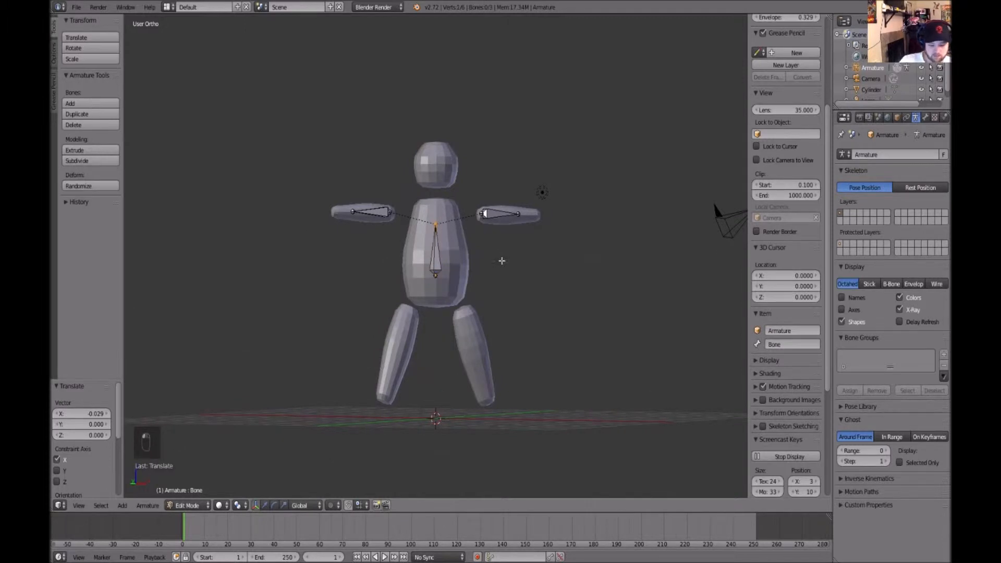
{"action": "key", "text": "ctrl+alt+x"}
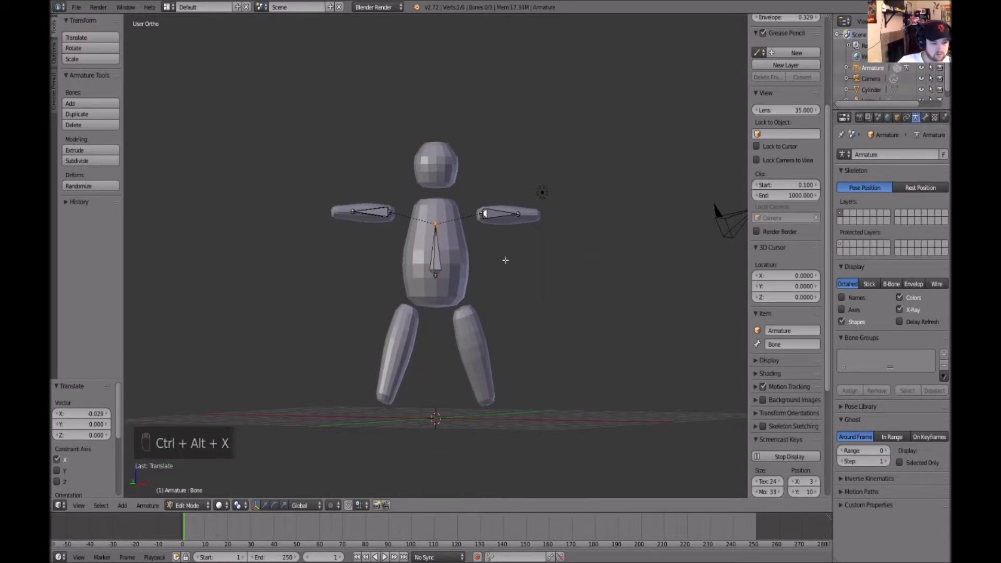
{"action": "key", "text": "shift+w"}
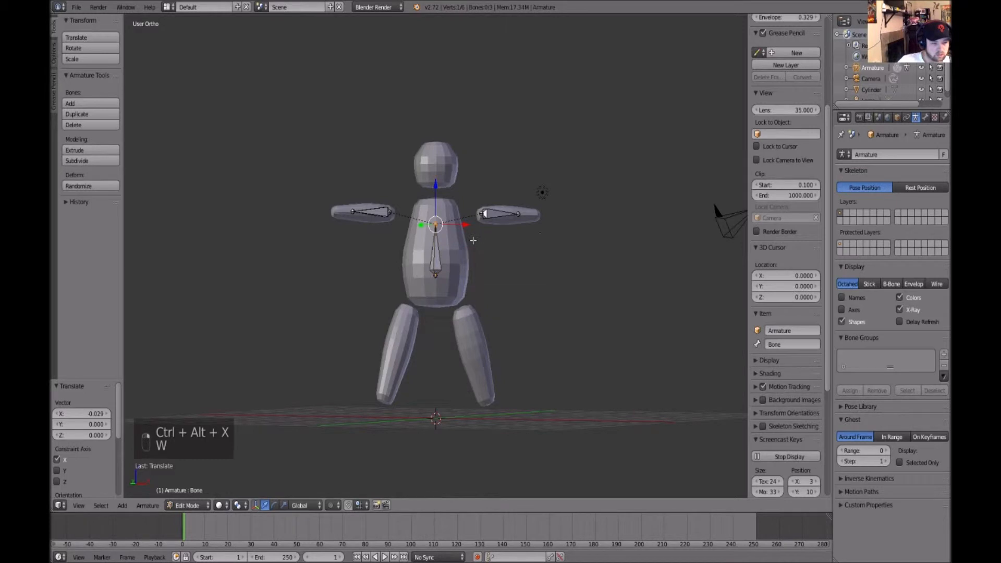
{"action": "left_click_drag", "start_coordinate": [469, 225], "coordinate": [486, 226]}
{"action": "key", "text": "ctrl+z"}
{"action": "middle_click_drag", "start_coordinate": [593, 280], "coordinate": [570, 296]}
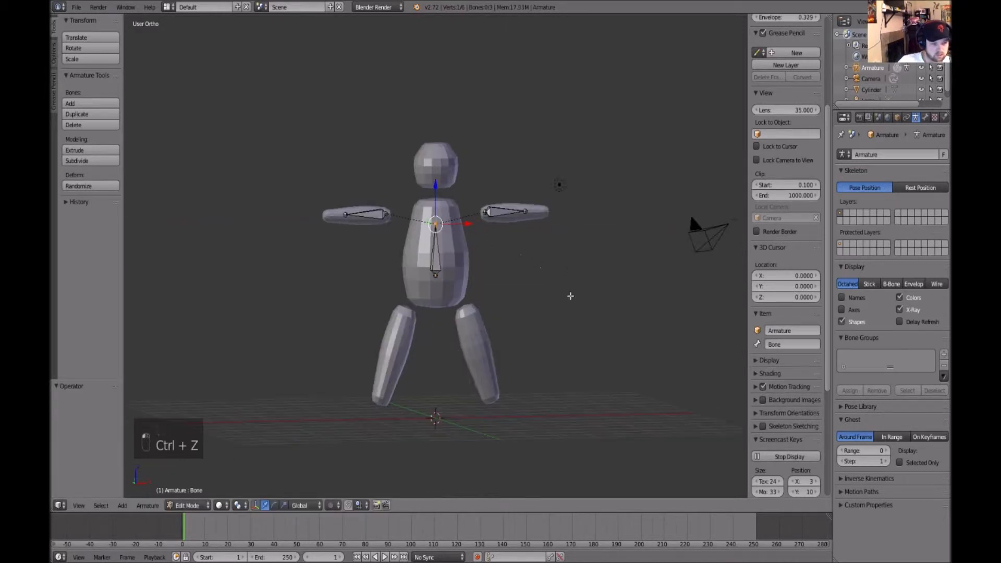
Extrude forked hip bones from the spine tip, spreading them about 0.87 along X and lowering them along Z
{"action": "key", "text": "alt+shift+x"}
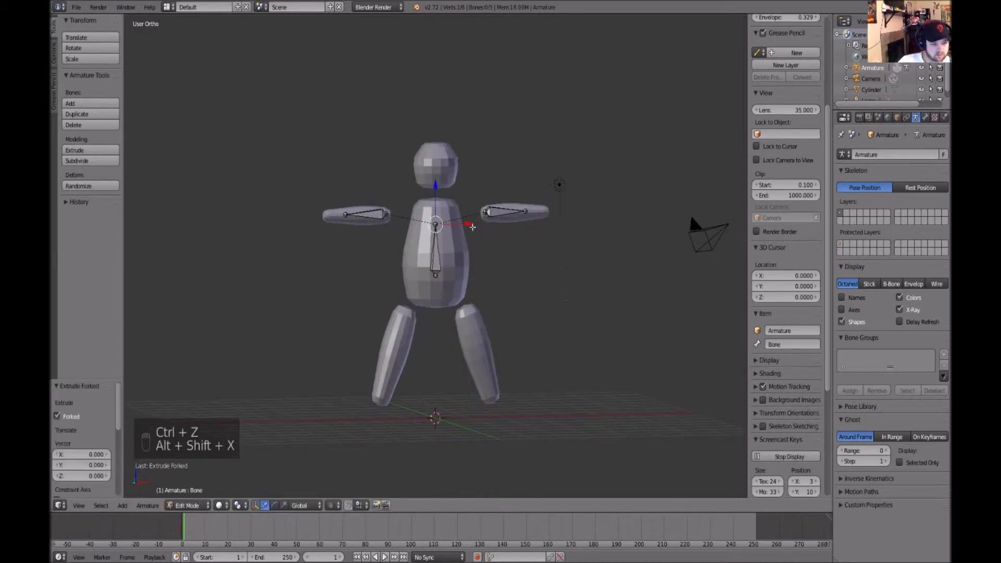
{"action": "left_click", "coordinate": [472, 222]}
{"action": "middle_click_drag", "start_coordinate": [472, 221], "coordinate": [451, 205]}
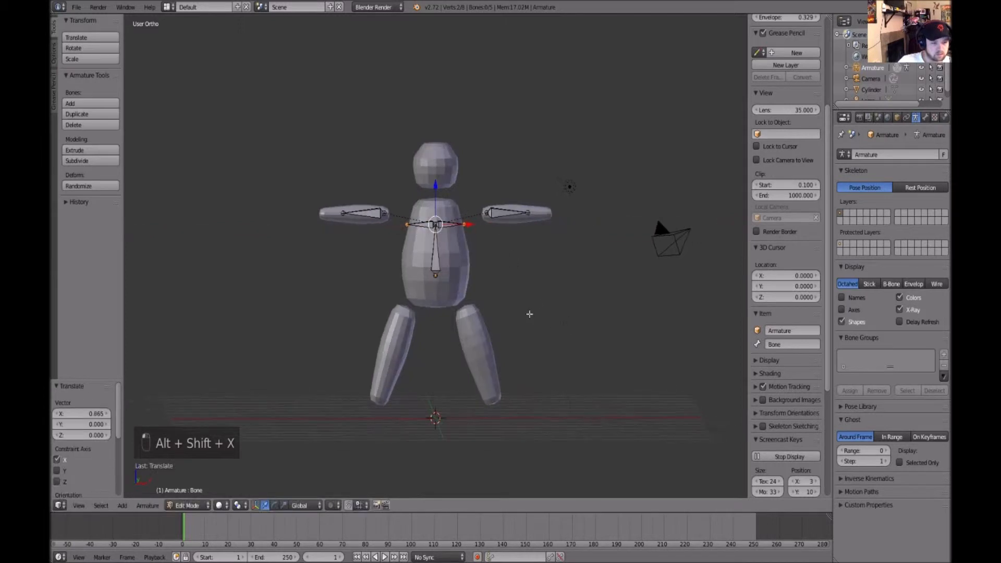
{"action": "key", "text": "g"}
{"action": "key", "text": "z"}
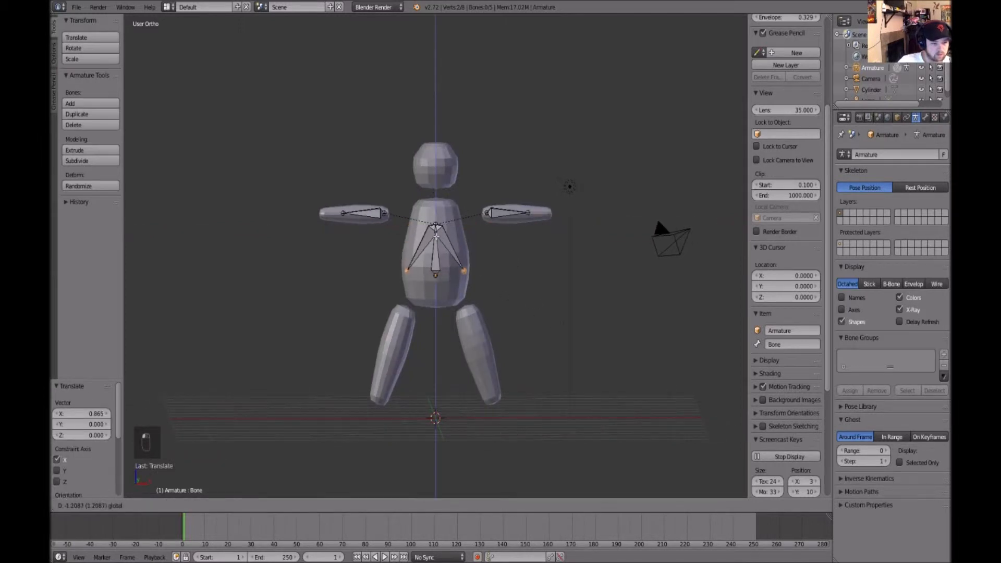
{"action": "left_click", "coordinate": [458, 254]}
Disconnect the hip bones and lower them about 2.26 along Z into the legs
{"action": "right_click", "coordinate": [459, 254]}
{"action": "key", "text": "alt+p"}
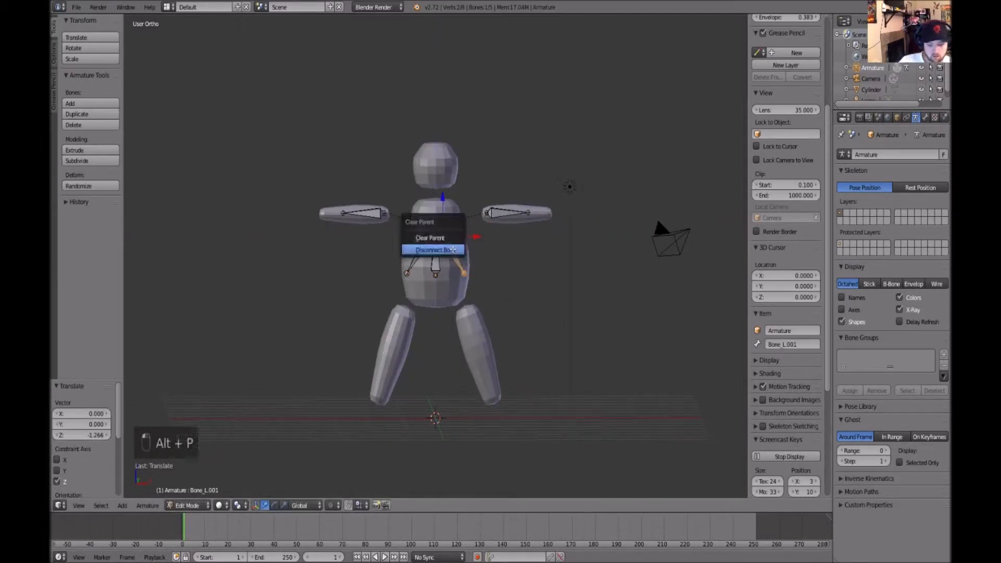
{"action": "left_click", "coordinate": [452, 250]}
{"action": "key", "text": "g"}
{"action": "key", "text": "z"}
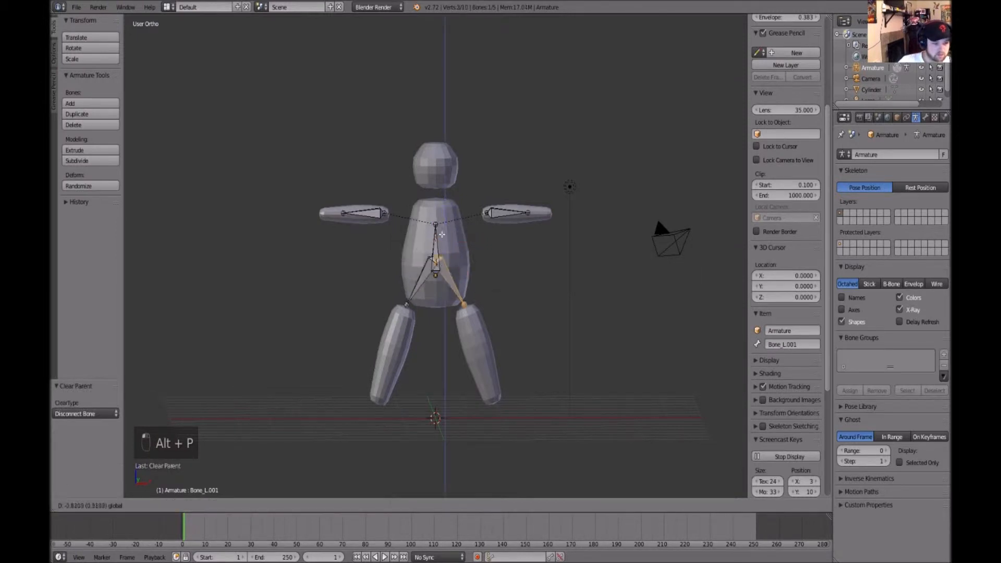
{"action": "left_click", "coordinate": [443, 276]}
Move the leg bones about 0.8 along X and rotate them about 15° around Y to fit the legs
{"action": "key", "text": "g"}
{"action": "key", "text": "x"}
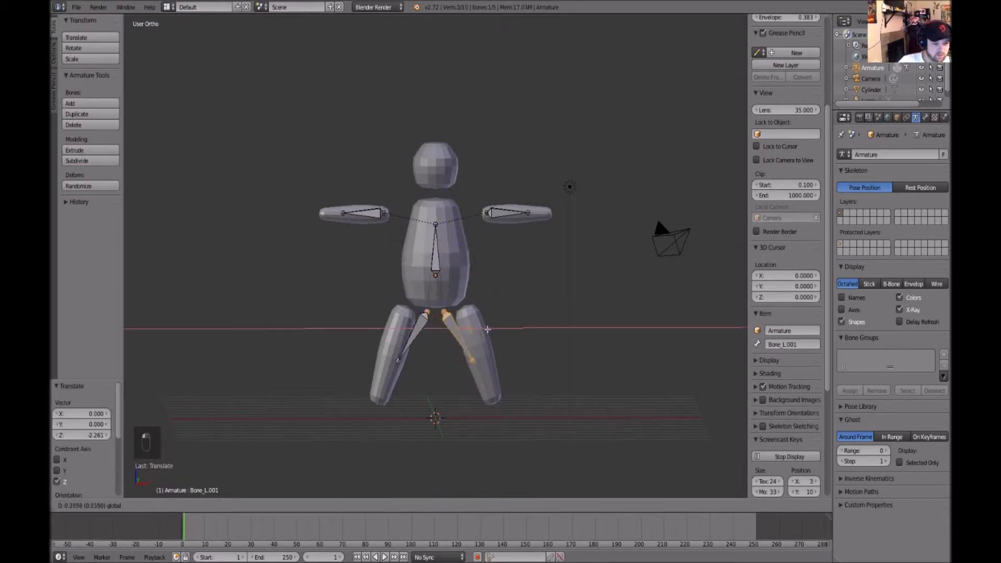
{"action": "left_click", "coordinate": [504, 329]}
{"action": "key", "text": "r"}
{"action": "key", "text": "y"}
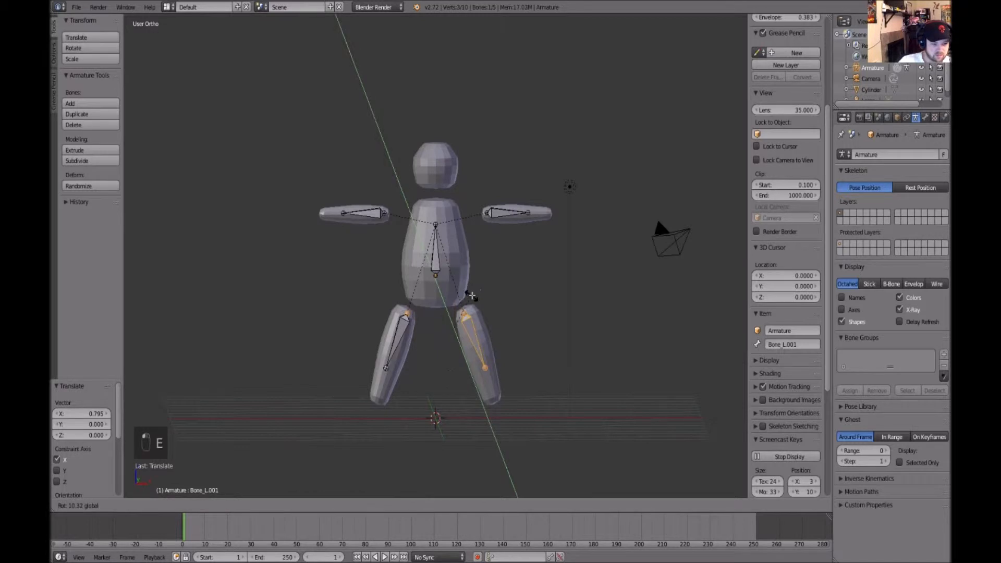
{"action": "left_click", "coordinate": [546, 346]}
{"action": "key", "text": "w"}
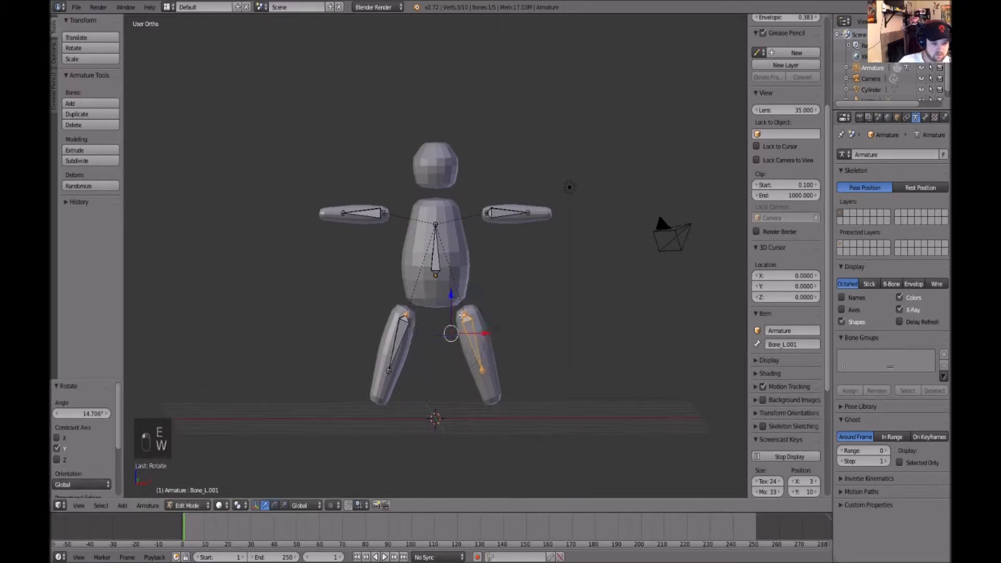
{"action": "left_click_drag", "start_coordinate": [482, 333], "coordinate": [480, 333]}
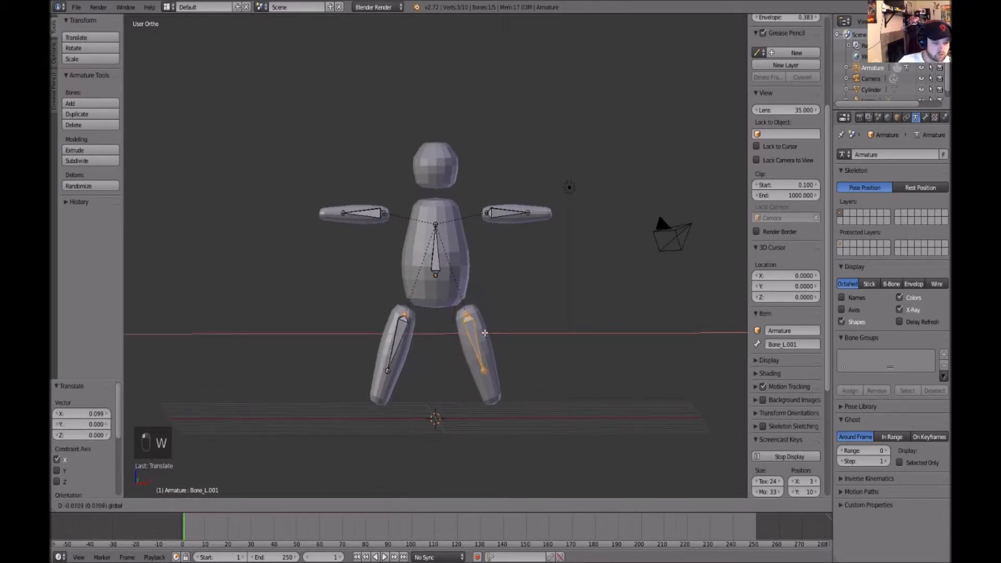
Switch the manipulator to rotation and fine-tune the leg bones' angle slightly around Y
{"action": "left_click", "coordinate": [239, 506]}
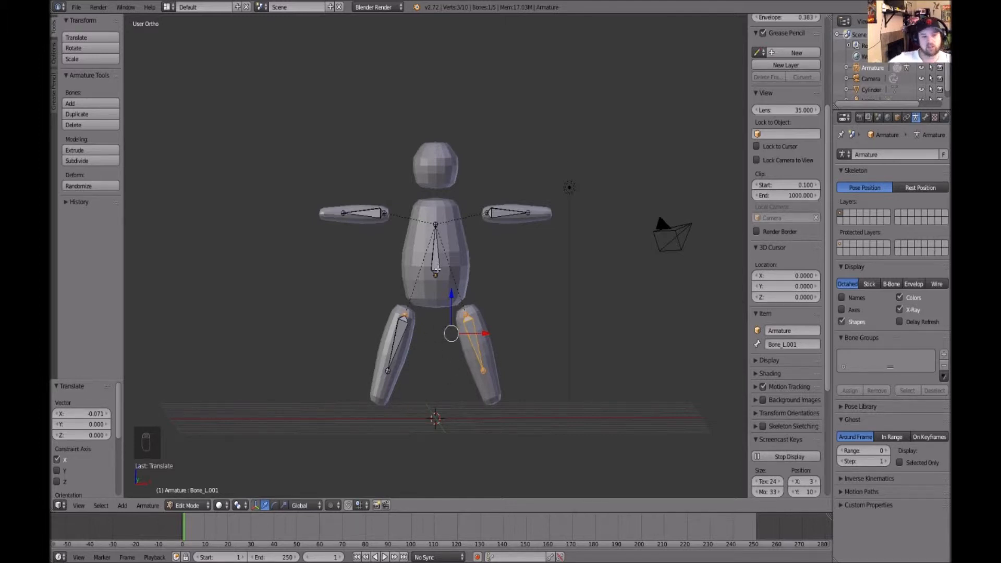
{"action": "left_click", "coordinate": [238, 505]}
{"action": "left_click", "coordinate": [256, 470]}
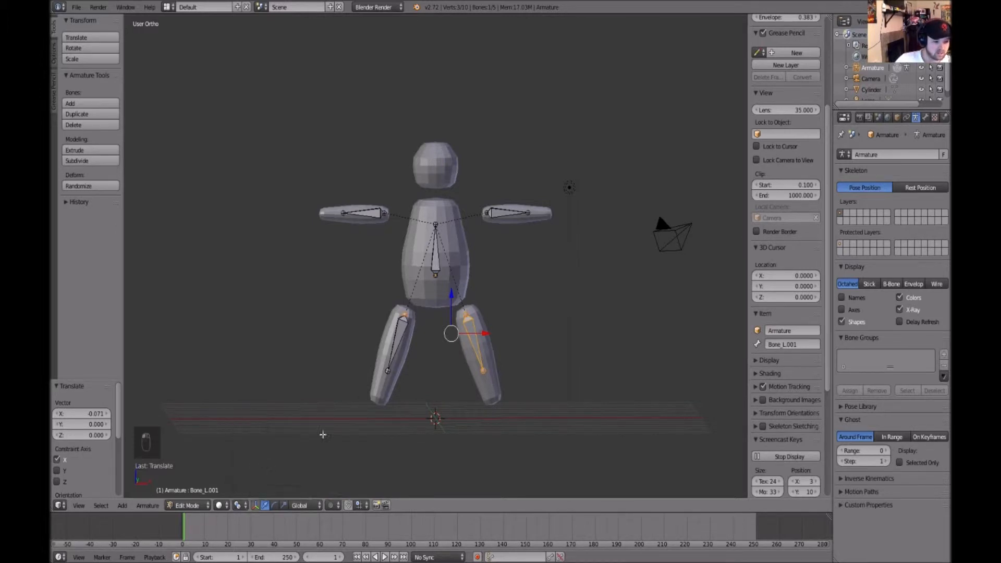
{"action": "key", "text": "e"}
{"action": "mouse_move", "coordinate": [428, 305]}
{"action": "left_mouse_down"}
{"action": "mouse_move", "coordinate": [431, 382]}
{"action": "mouse_move", "coordinate": [417, 360]}
{"action": "mouse_move", "coordinate": [422, 303]}
{"action": "left_mouse_up"}
{"action": "middle_click_drag", "start_coordinate": [606, 320], "coordinate": [601, 316]}
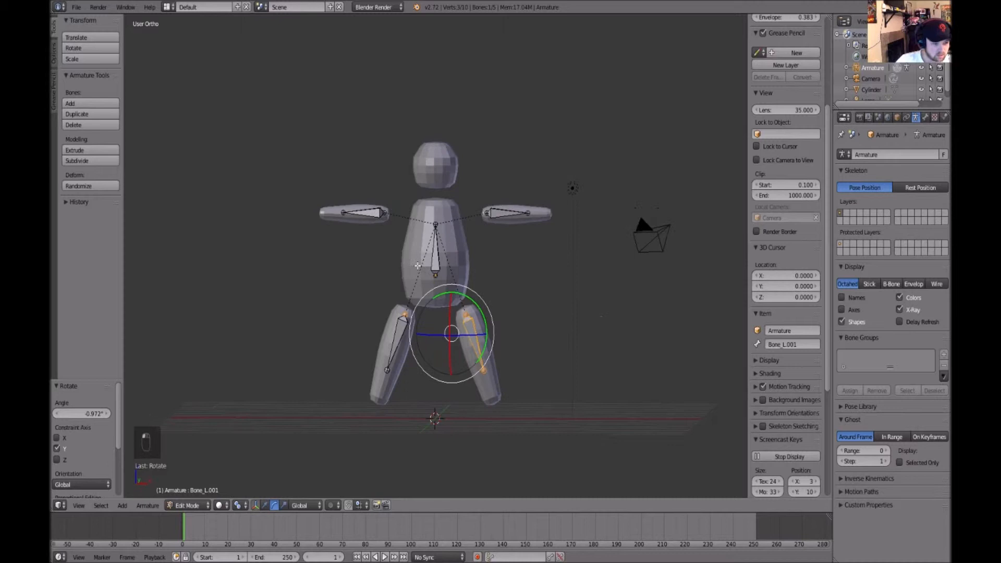
Extrude a new bone from the spine tip about 1.08 up along Z toward the head
{"action": "right_click", "coordinate": [436, 251]}
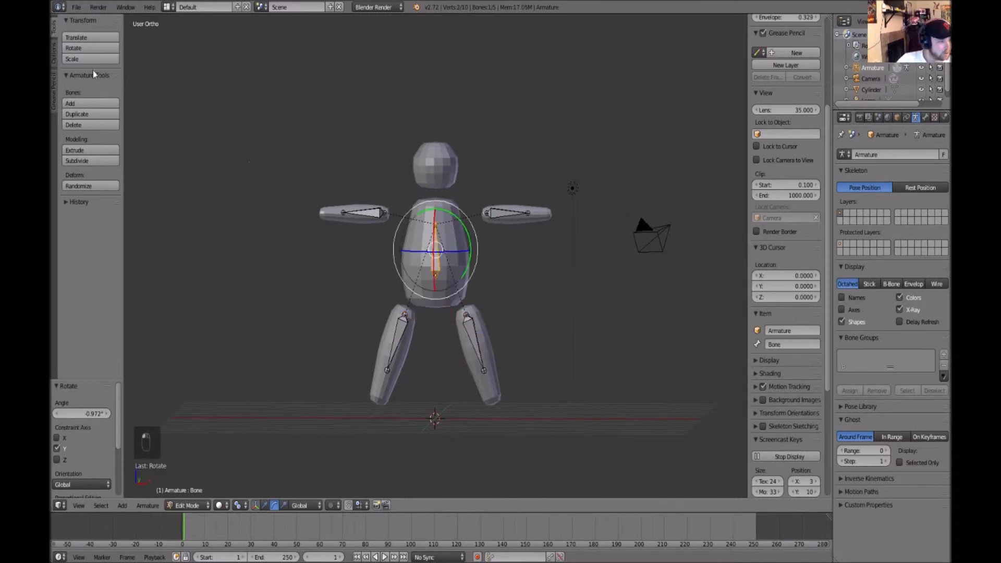
{"action": "left_click", "coordinate": [54, 50]}
{"action": "left_click", "coordinate": [53, 31]}
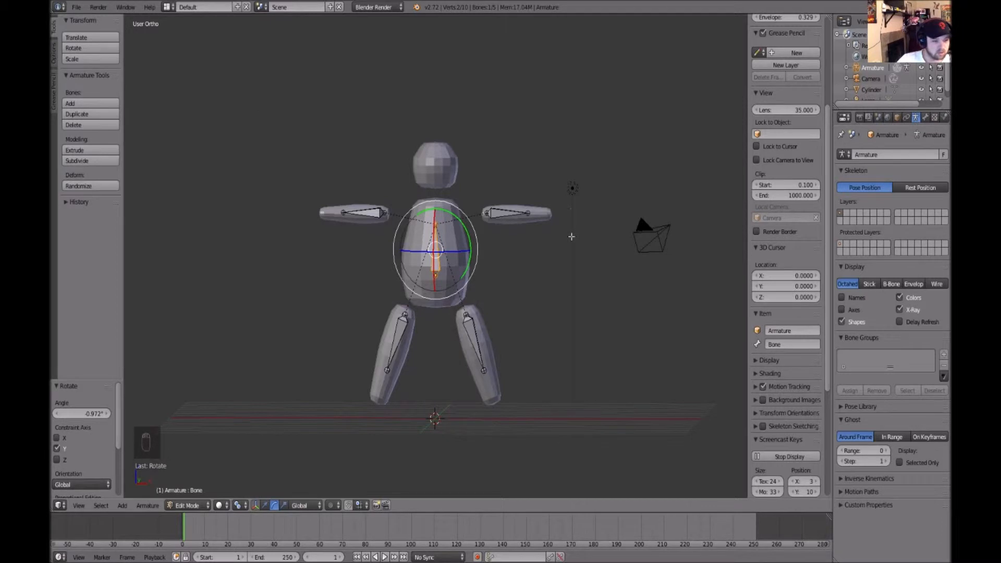
{"action": "key", "text": "q"}
{"action": "key", "text": "alt+x"}
{"action": "left_click", "coordinate": [571, 237]}
{"action": "key", "text": "w"}
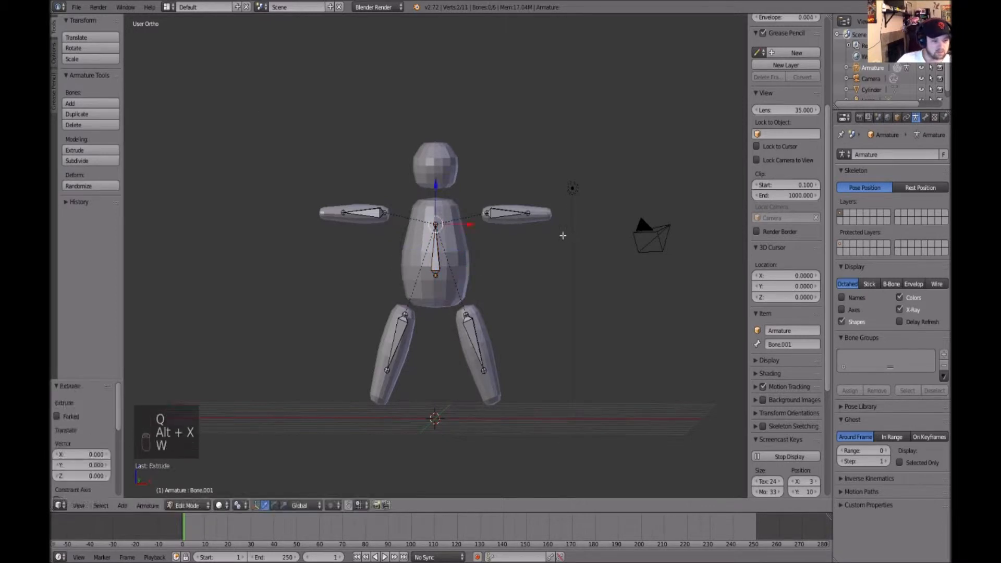
{"action": "left_click_drag", "start_coordinate": [437, 183], "coordinate": [436, 138]}
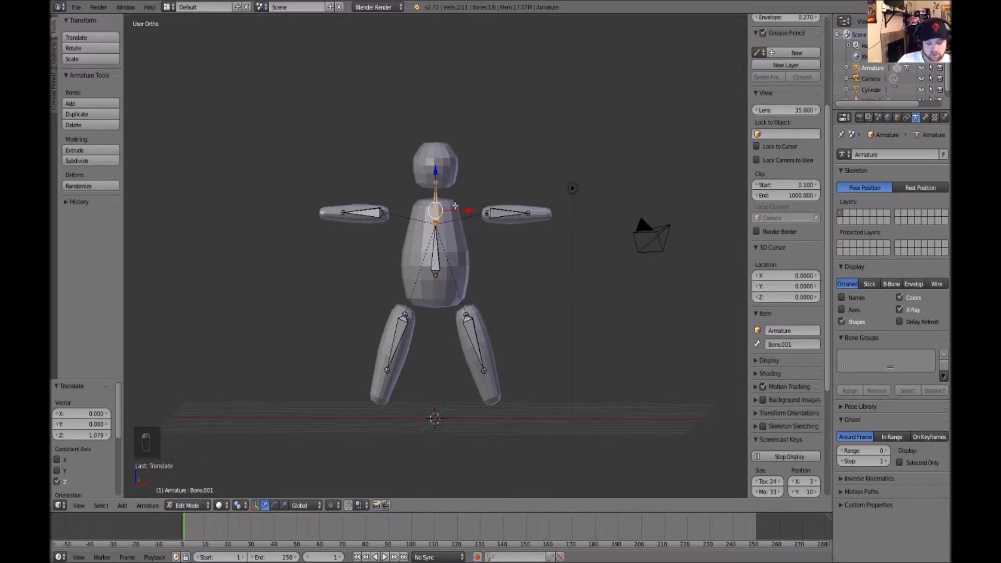
Disconnect the new bone and move it up into the head
{"action": "key", "text": "alt+p"}
{"action": "left_click", "coordinate": [455, 204]}
{"action": "key", "text": "w"}
{"action": "left_click_drag", "start_coordinate": [434, 167], "coordinate": [436, 128]}
Scale the head bone to about 0.885 and deselect all bones
{"action": "key", "text": "w"}
{"action": "left_click_drag", "start_coordinate": [531, 171], "coordinate": [598, 171], "text": "alt"}
{"action": "middle_click_drag", "start_coordinate": [598, 172], "coordinate": [521, 172]}
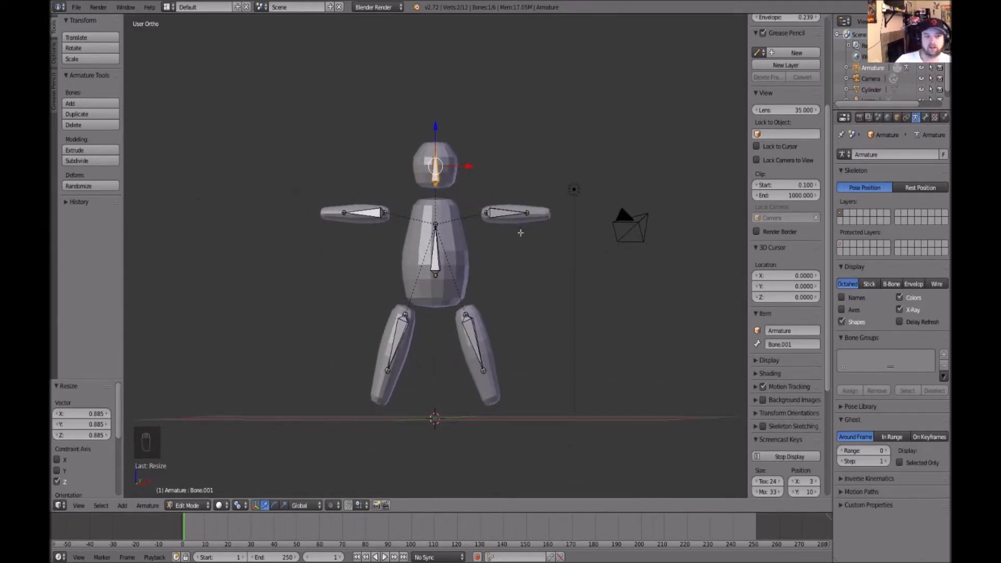
{"action": "key", "text": "a"}
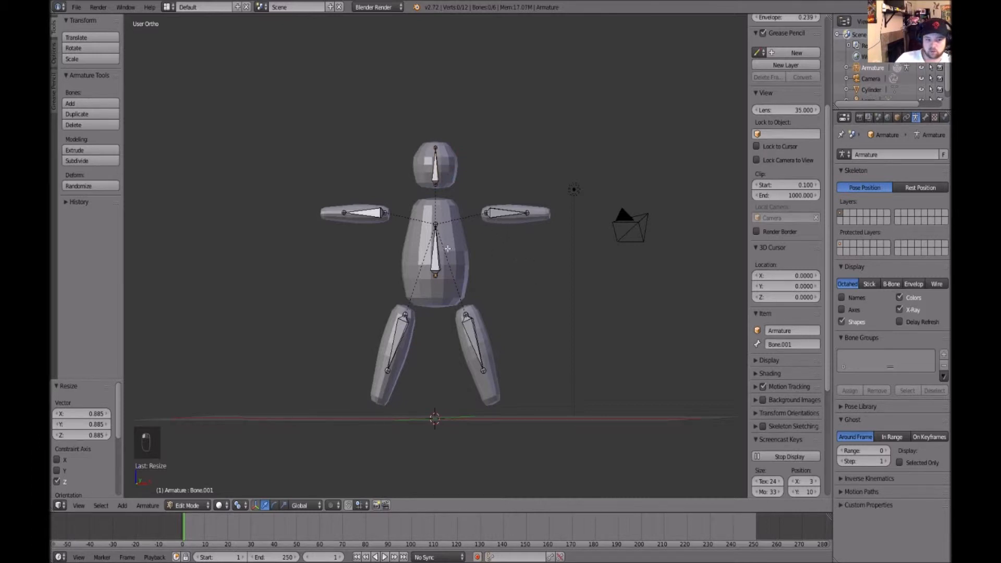
Return to Object Mode and parent the body mesh to the armature With Automatic Weights
{"action": "key", "text": "q"}
{"action": "key", "text": "w"}
{"action": "right_click", "coordinate": [495, 213]}
{"action": "key", "text": "Tab"}
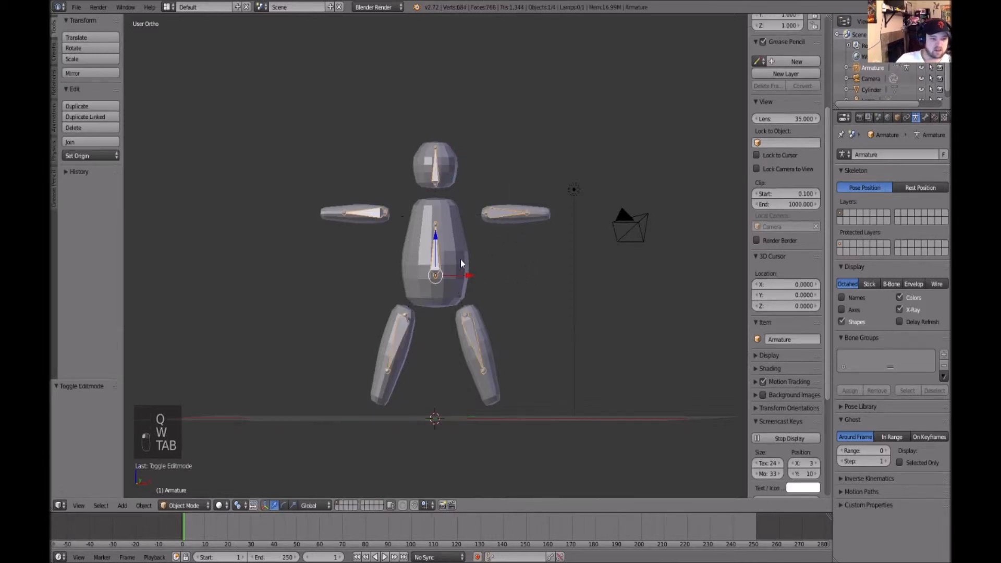
{"action": "right_click", "coordinate": [462, 263]}
{"action": "right_click", "coordinate": [502, 216], "text": "shift"}
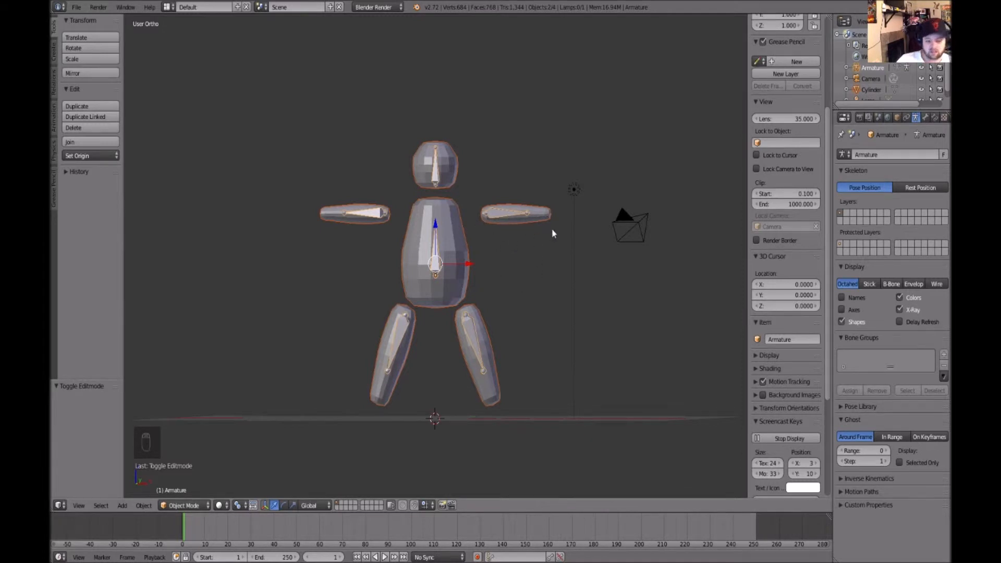
{"action": "key", "text": "ctrl+p"}
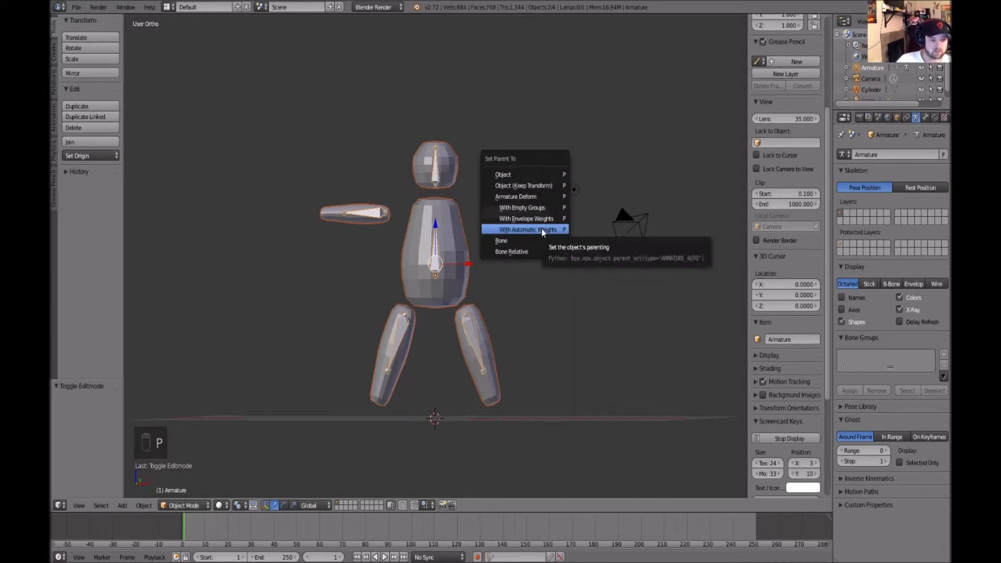
{"action": "left_click", "coordinate": [543, 231]}
Switch the armature to Pose Mode and rotate the left arm bone upward
{"action": "right_click", "coordinate": [499, 214]}
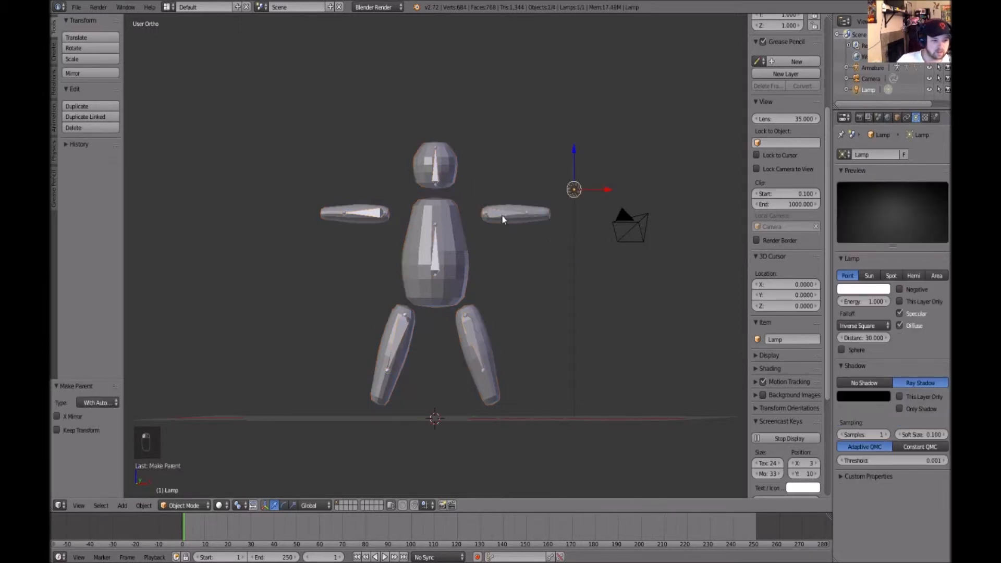
{"action": "right_click", "coordinate": [498, 210]}
{"action": "left_click", "coordinate": [208, 505]}
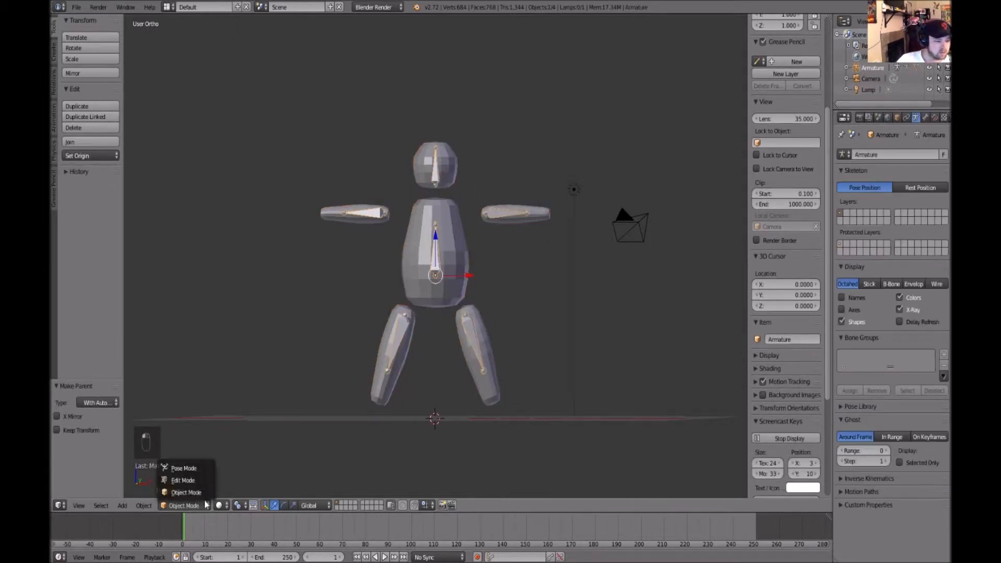
{"action": "left_click", "coordinate": [206, 467]}
{"action": "right_click", "coordinate": [495, 215]}
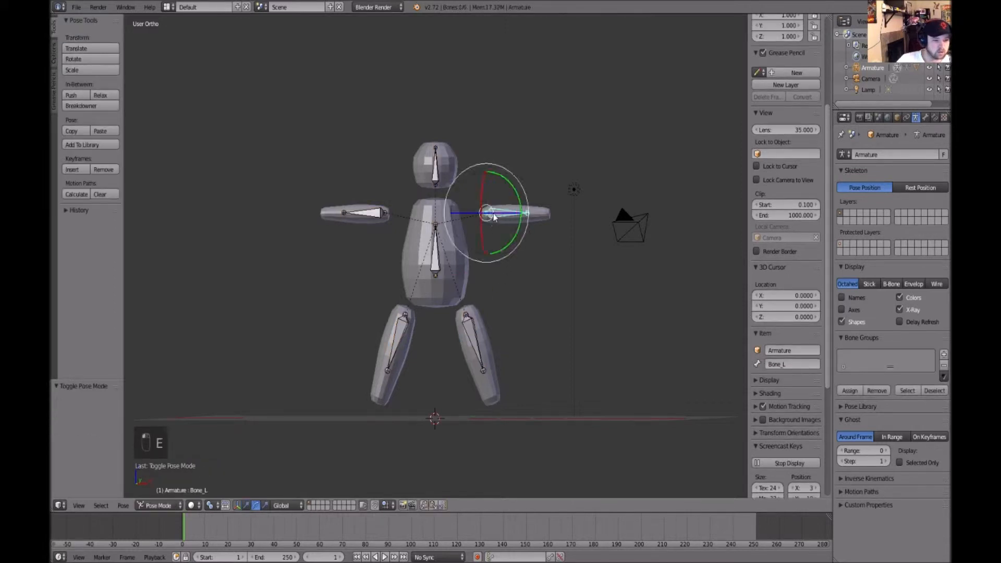
{"action": "left_click_drag", "start_coordinate": [514, 191], "coordinate": [494, 152]}
Rotate the head bone about 42° to tilt the head
{"action": "right_click", "coordinate": [435, 173]}
{"action": "middle_click_drag", "start_coordinate": [581, 256], "coordinate": [650, 260]}
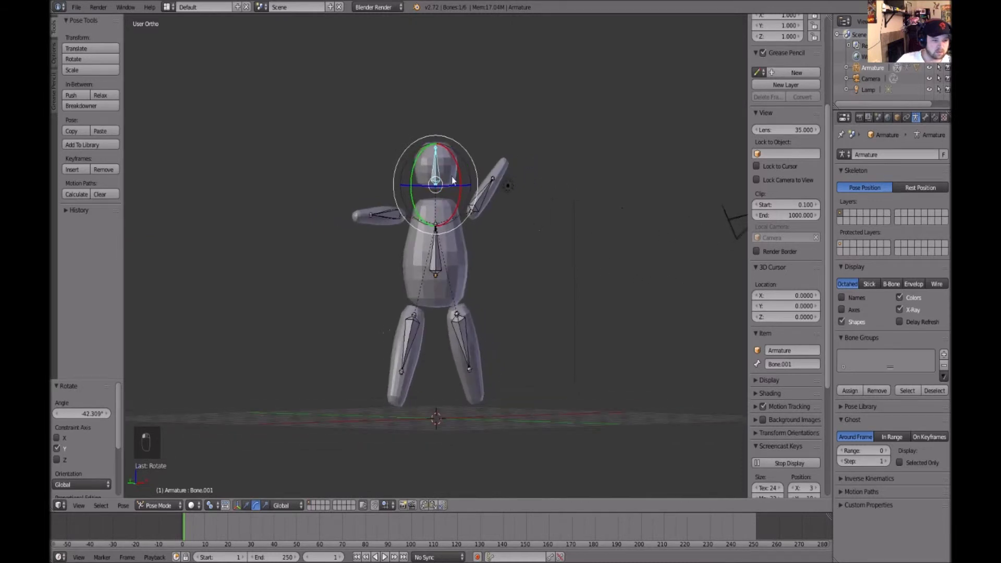
{"action": "left_click_drag", "start_coordinate": [454, 165], "coordinate": [462, 166]}
{"action": "middle_click_drag", "start_coordinate": [542, 276], "coordinate": [565, 305]}
Try rotating the spine bone in Pose Mode
{"action": "right_click", "coordinate": [435, 265]}
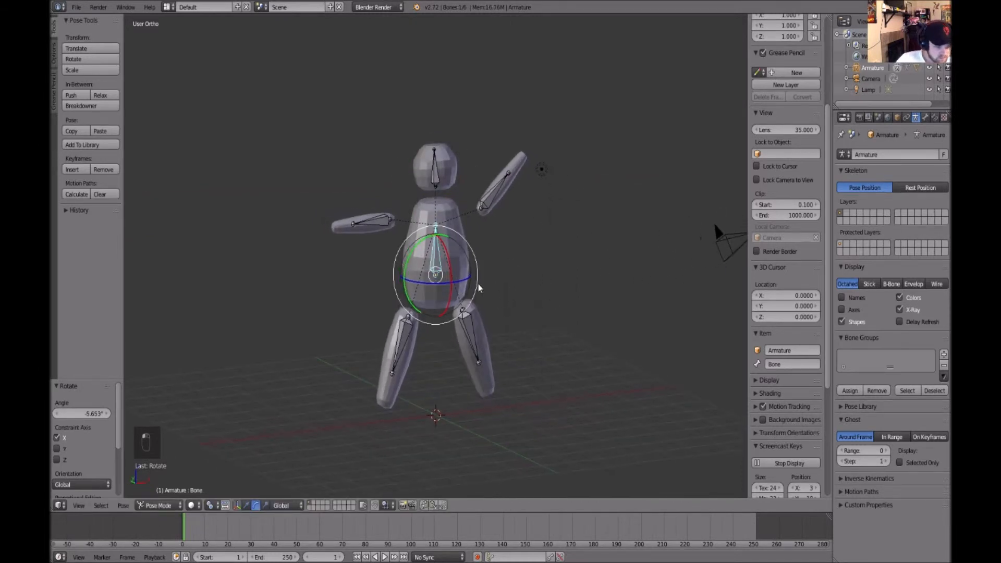
{"action": "middle_click_drag", "start_coordinate": [480, 287], "coordinate": [561, 302]}
{"action": "left_click_drag", "start_coordinate": [459, 281], "coordinate": [472, 338]}
{"action": "key", "text": "ctrl+z"}
{"action": "middle_click_drag", "start_coordinate": [543, 296], "coordinate": [528, 281]}
{"action": "key", "text": "w"}
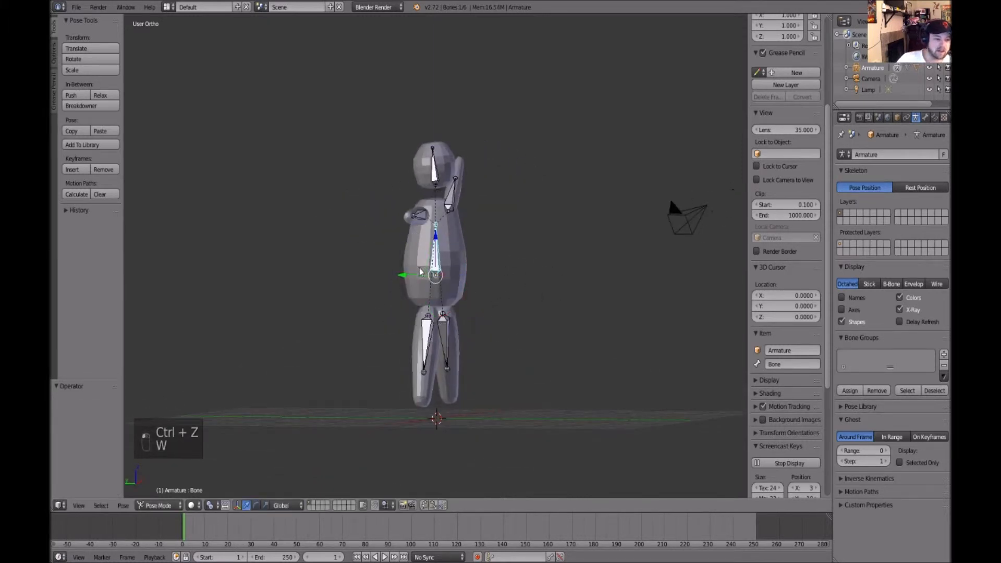
{"action": "mouse_move", "coordinate": [403, 276]}
{"action": "left_mouse_down"}
{"action": "mouse_move", "coordinate": [469, 290]}
{"action": "mouse_move", "coordinate": [295, 286]}
{"action": "mouse_move", "coordinate": [493, 286]}
{"action": "mouse_move", "coordinate": [396, 281]}
{"action": "mouse_move", "coordinate": [412, 284]}
{"action": "left_mouse_up"}
{"action": "key", "text": "ctrl+z"}
{"action": "key", "text": "ctrl+z"}
{"action": "middle_click_drag", "start_coordinate": [613, 334], "coordinate": [543, 299]}
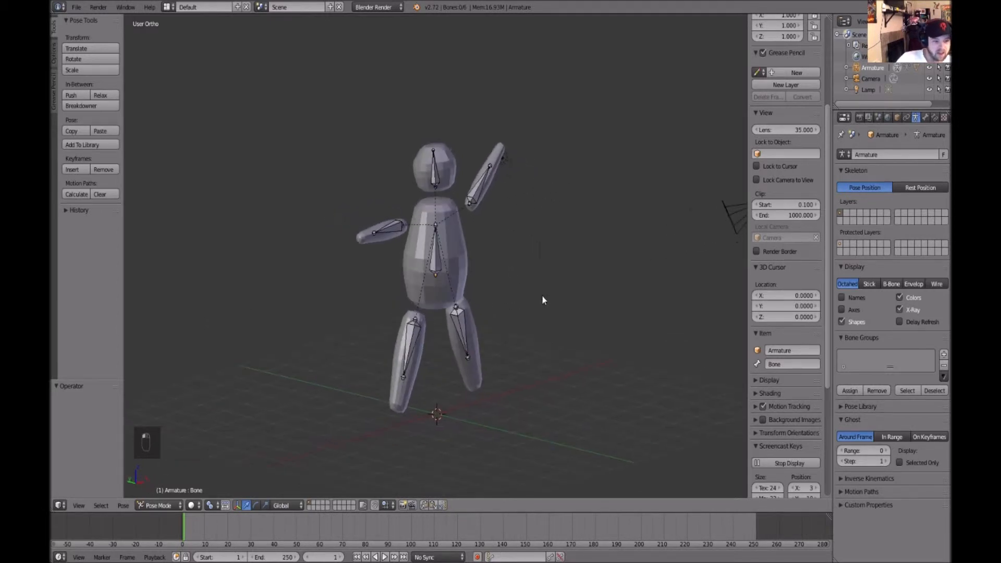
Turn on auto keying and turn the enlarged timeline area into a Dope Sheet editor
{"action": "left_click_drag", "start_coordinate": [521, 513], "coordinate": [521, 471]}
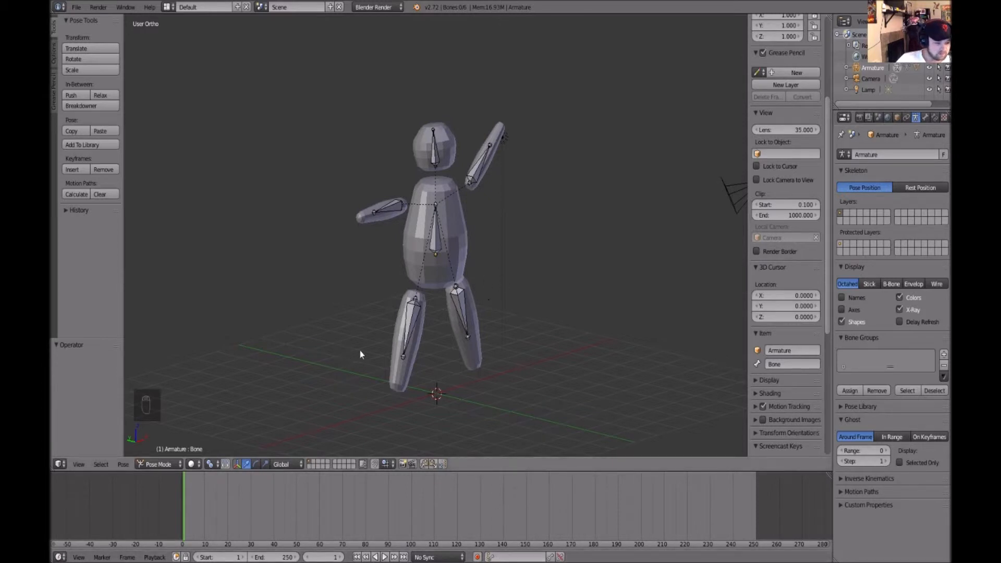
{"action": "left_click", "coordinate": [477, 557]}
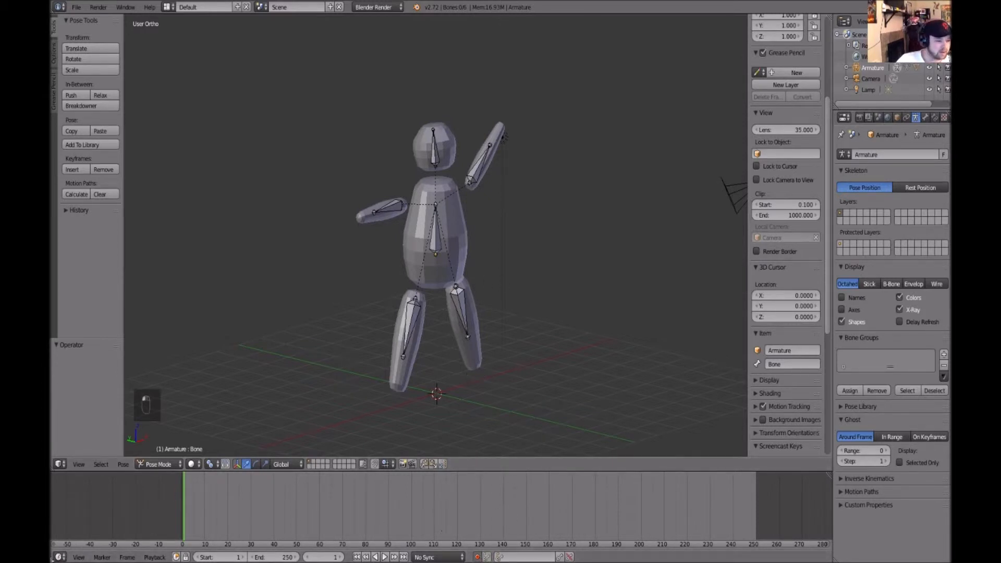
{"action": "left_click_drag", "start_coordinate": [51, 561], "coordinate": [56, 485]}
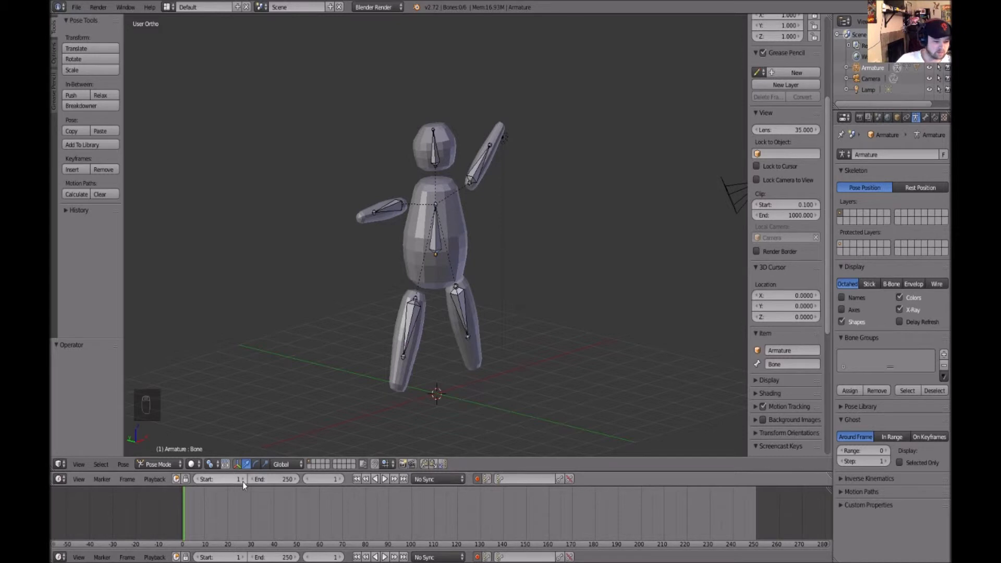
{"action": "left_click", "coordinate": [55, 557]}
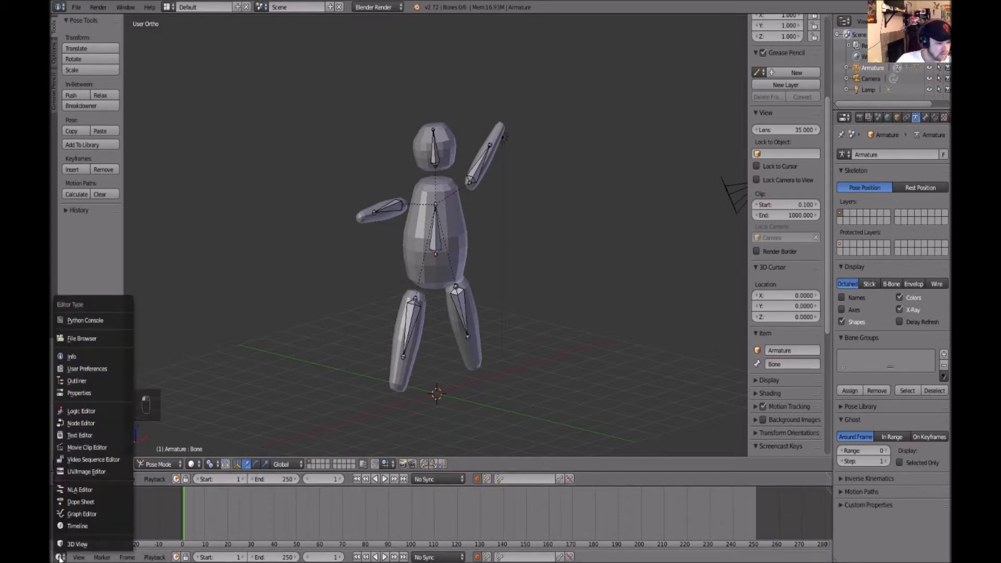
{"action": "left_click", "coordinate": [90, 506]}
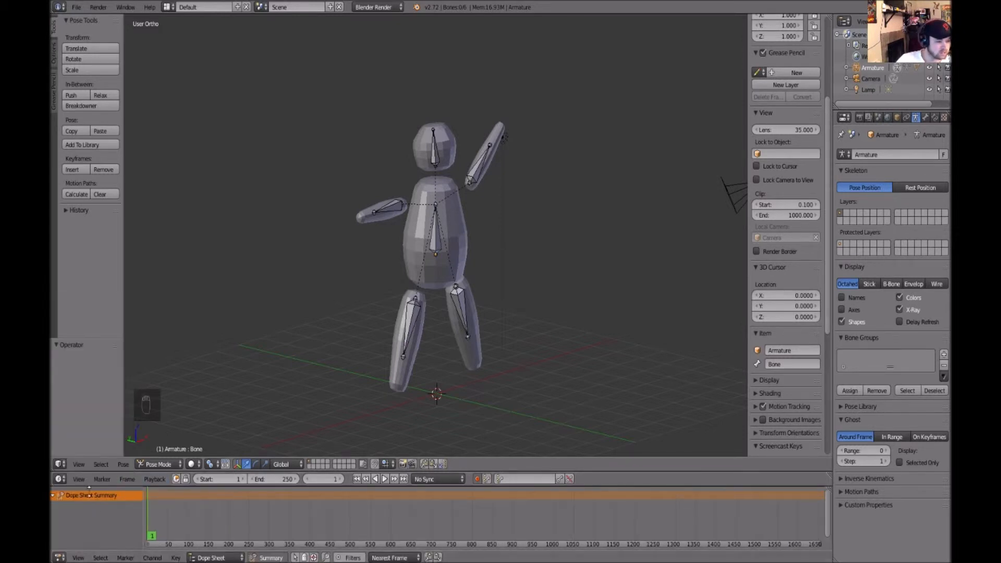
Rotate the left arm bone down to the character's side at frame 1
{"action": "right_click", "coordinate": [434, 244]}
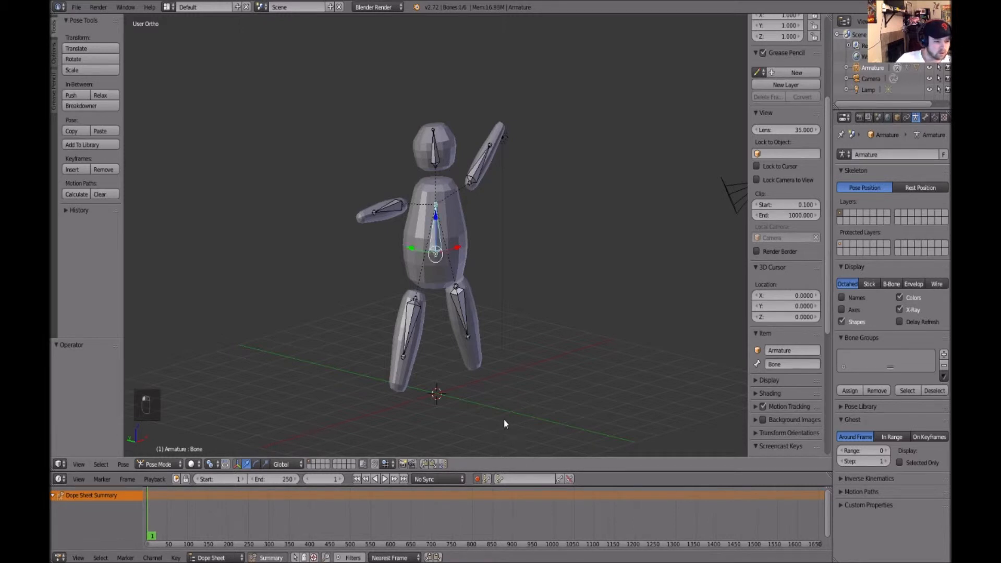
{"action": "middle_click_drag", "start_coordinate": [500, 431], "coordinate": [526, 391]}
{"action": "left_click_drag", "start_coordinate": [539, 258], "coordinate": [506, 269], "text": "alt"}
{"action": "left_click", "coordinate": [492, 165]}
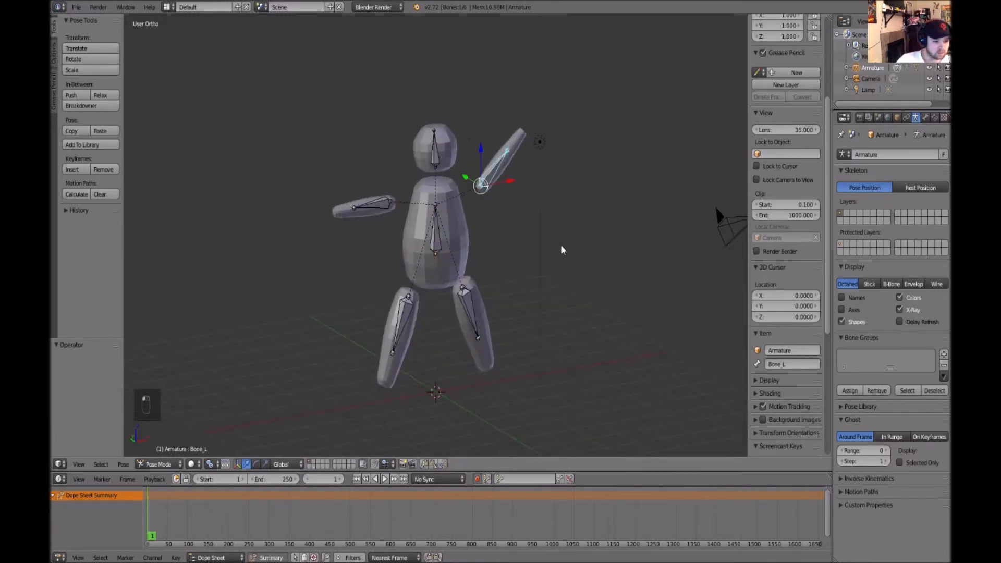
{"action": "left_click_drag", "start_coordinate": [558, 242], "coordinate": [527, 261], "text": "alt"}
{"action": "key", "text": "e"}
{"action": "left_click_drag", "start_coordinate": [456, 169], "coordinate": [503, 159]}
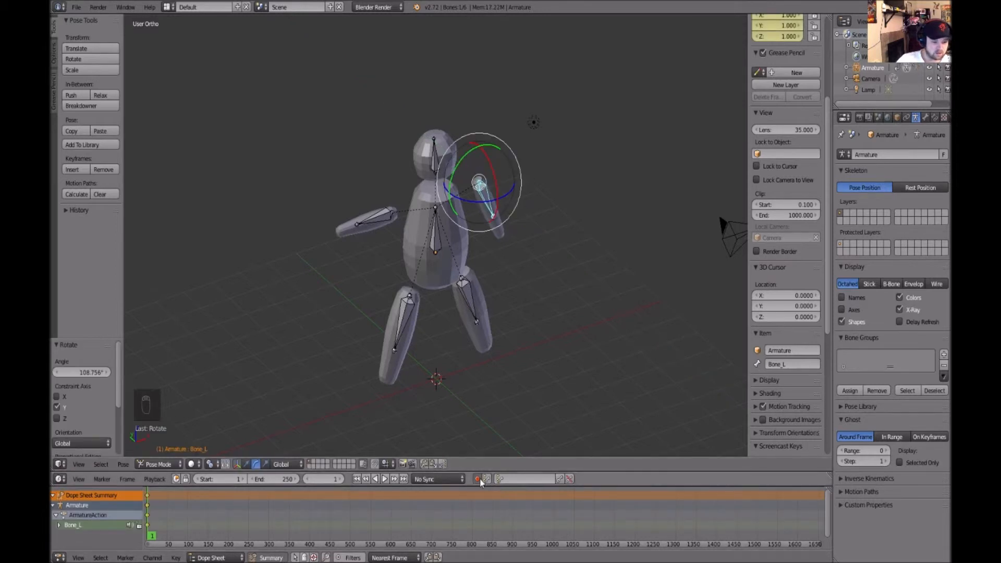
Rotate the right arm bone down to the character's side
{"action": "middle_click_drag", "start_coordinate": [500, 412], "coordinate": [529, 384]}
{"action": "right_click", "coordinate": [378, 191]}
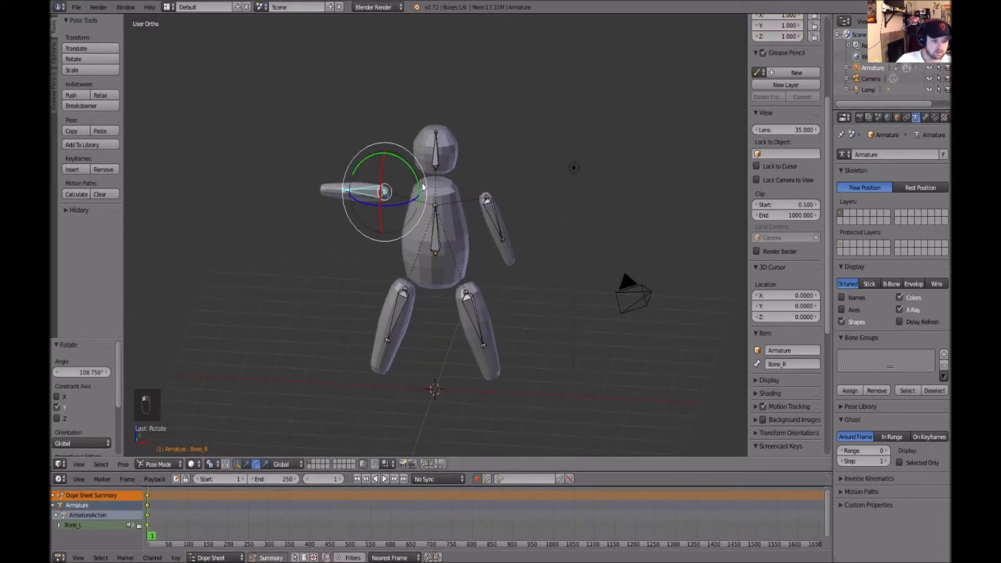
{"action": "left_click_drag", "start_coordinate": [415, 177], "coordinate": [388, 153]}
{"action": "middle_click_drag", "start_coordinate": [590, 238], "coordinate": [656, 222]}
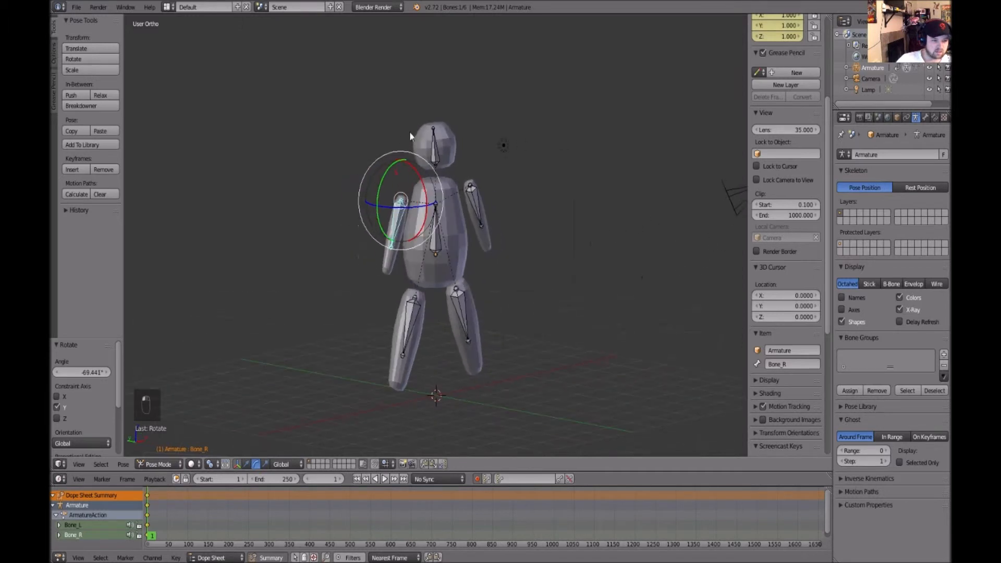
Straighten the head, spine and leg bones back into an upright neutral pose
{"action": "right_click", "coordinate": [442, 149]}
{"action": "left_click_drag", "start_coordinate": [455, 147], "coordinate": [500, 149]}
{"action": "right_click", "coordinate": [468, 255]}
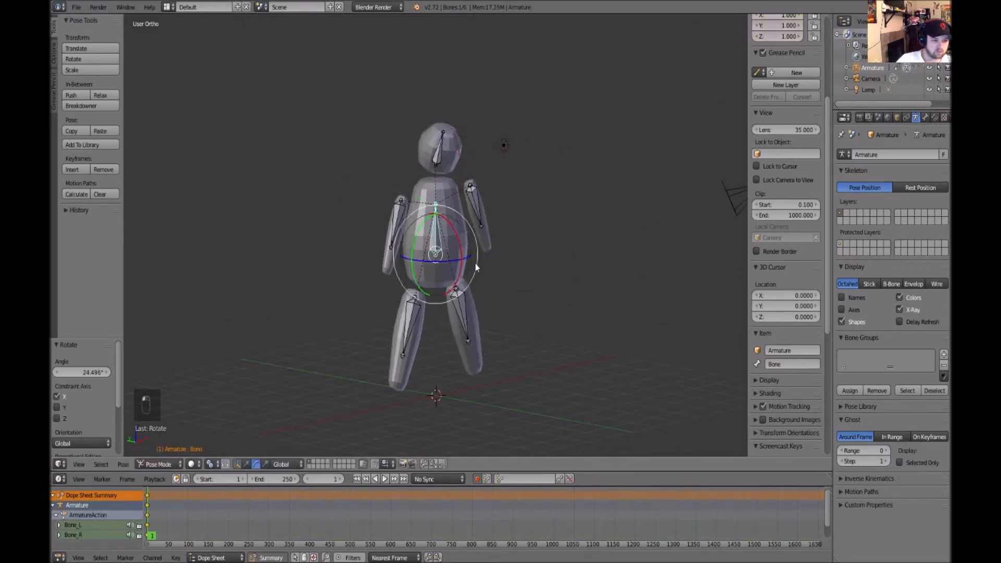
{"action": "left_click_drag", "start_coordinate": [430, 265], "coordinate": [440, 286]}
{"action": "right_click", "coordinate": [466, 320]}
{"action": "right_click", "coordinate": [420, 321]}
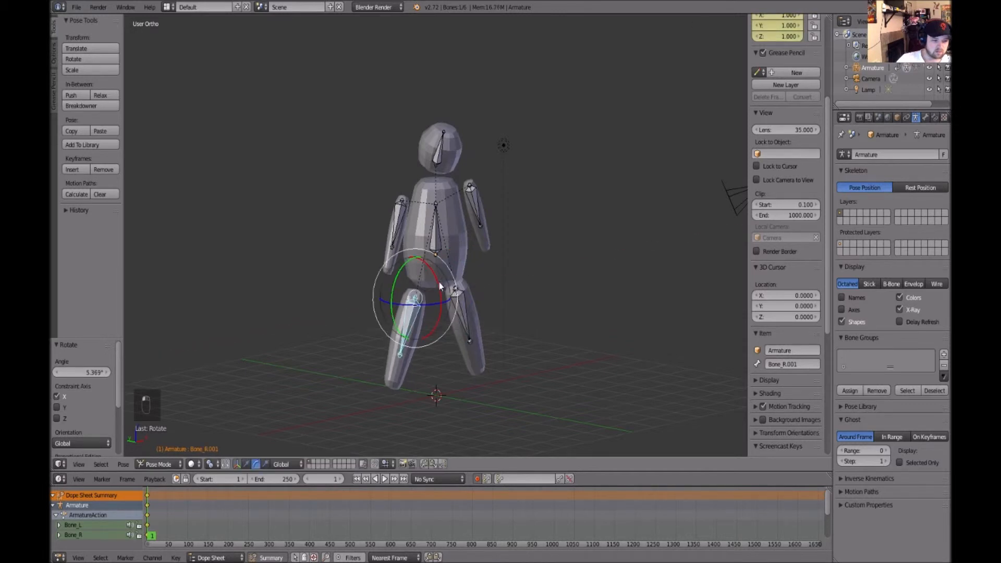
{"action": "key", "text": "a"}
{"action": "middle_click_drag", "start_coordinate": [610, 320], "coordinate": [557, 308]}
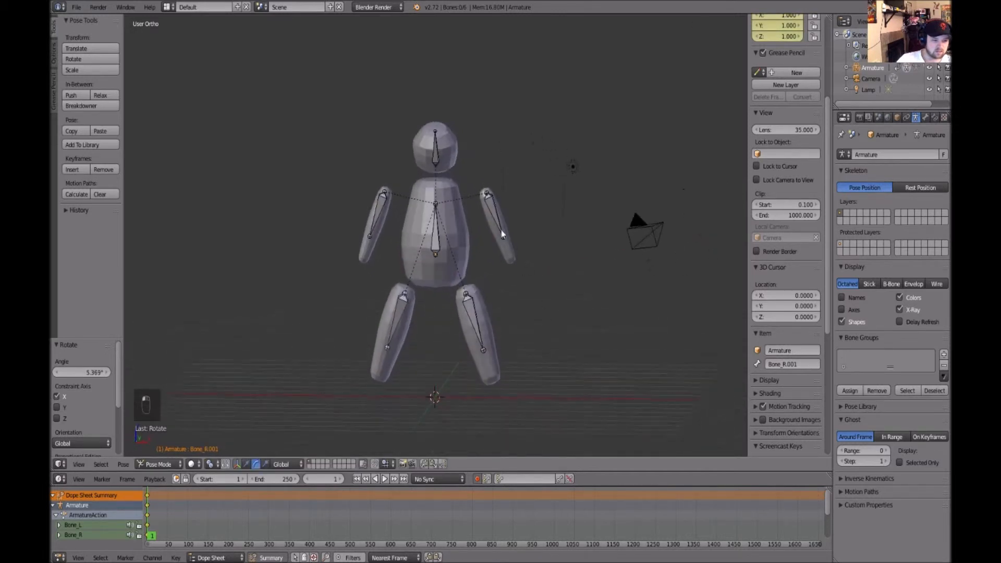
Key the left arm bone's current pose and move the current frame to 20
{"action": "right_click", "coordinate": [494, 211]}
{"action": "key", "text": "w"}
{"action": "left_click", "coordinate": [517, 194]}
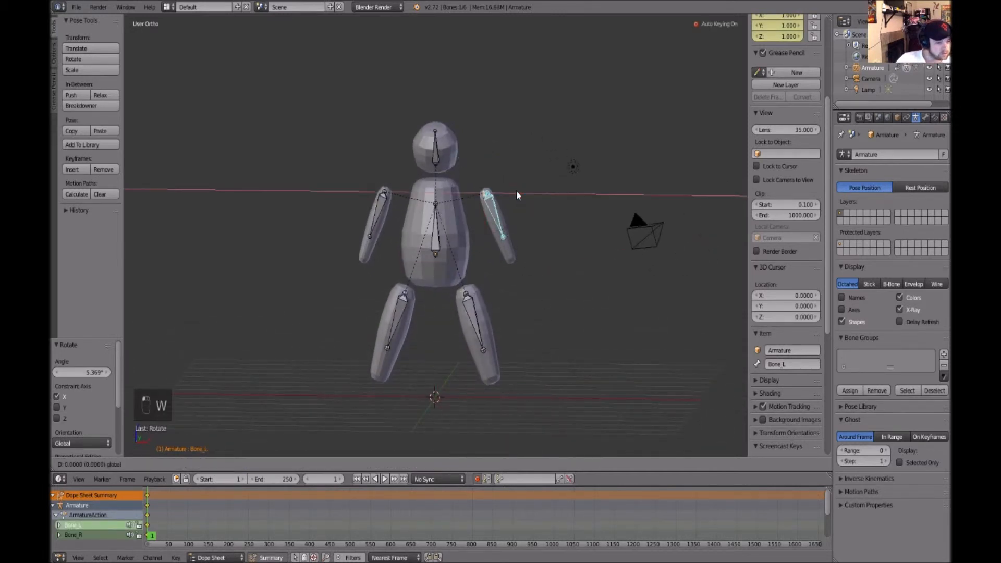
{"action": "scroll", "coordinate": [230, 515], "scroll_direction": "up", "scroll_amount": 8}
{"action": "left_click_drag", "start_coordinate": [435, 545], "coordinate": [277, 550]}
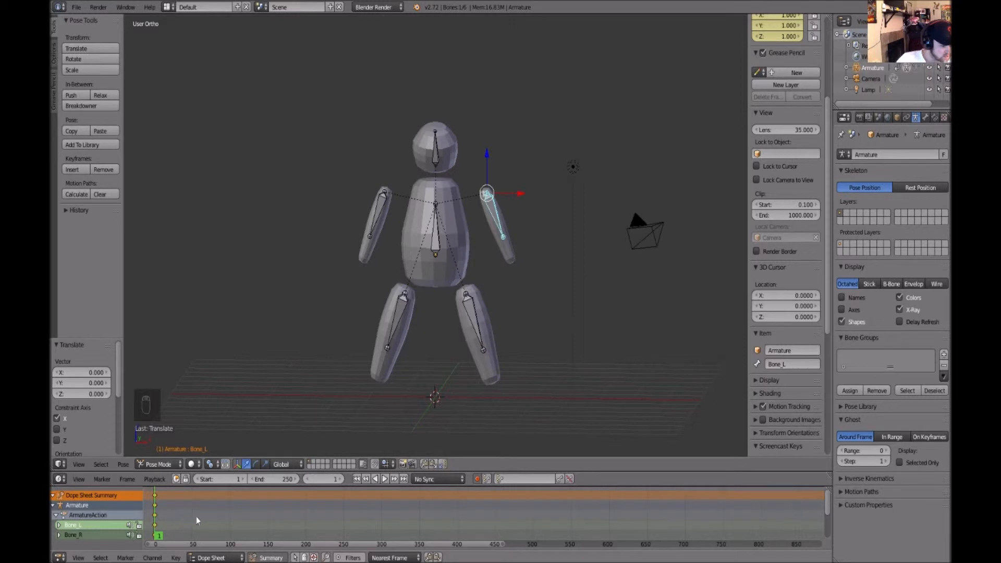
{"action": "scroll", "coordinate": [191, 531], "scroll_direction": "up", "scroll_amount": 3}
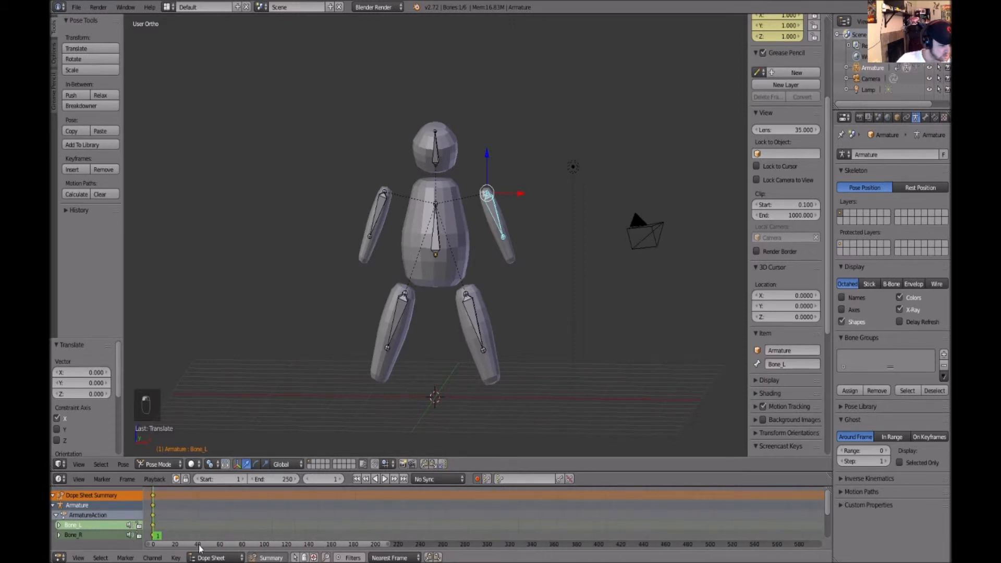
{"action": "left_click", "coordinate": [175, 513]}
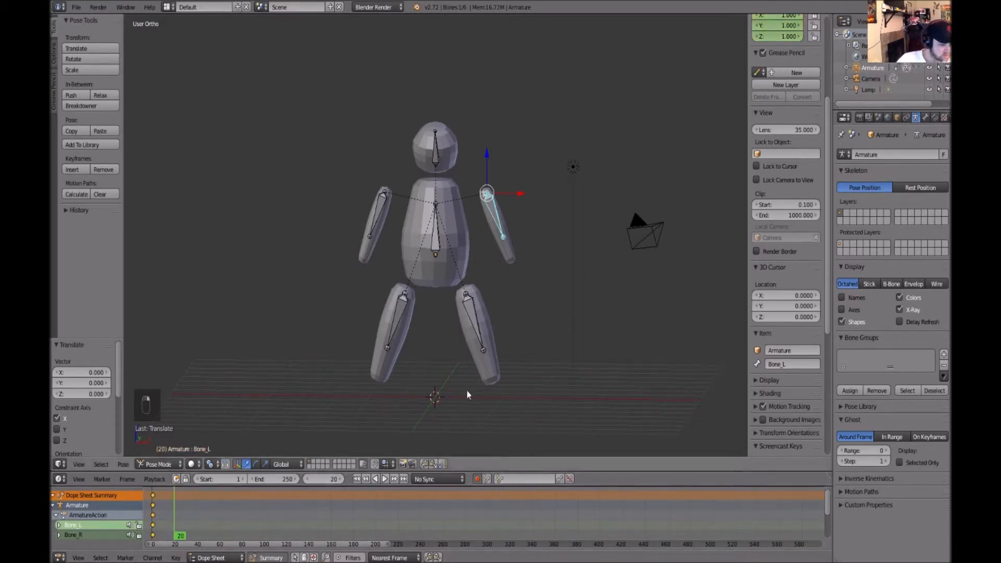
Adjust both arm bones' pose at frame 20
{"action": "middle_click_drag", "start_coordinate": [458, 397], "coordinate": [516, 369]}
{"action": "key", "text": "e"}
{"action": "key", "text": "e"}
{"action": "key", "text": "w"}
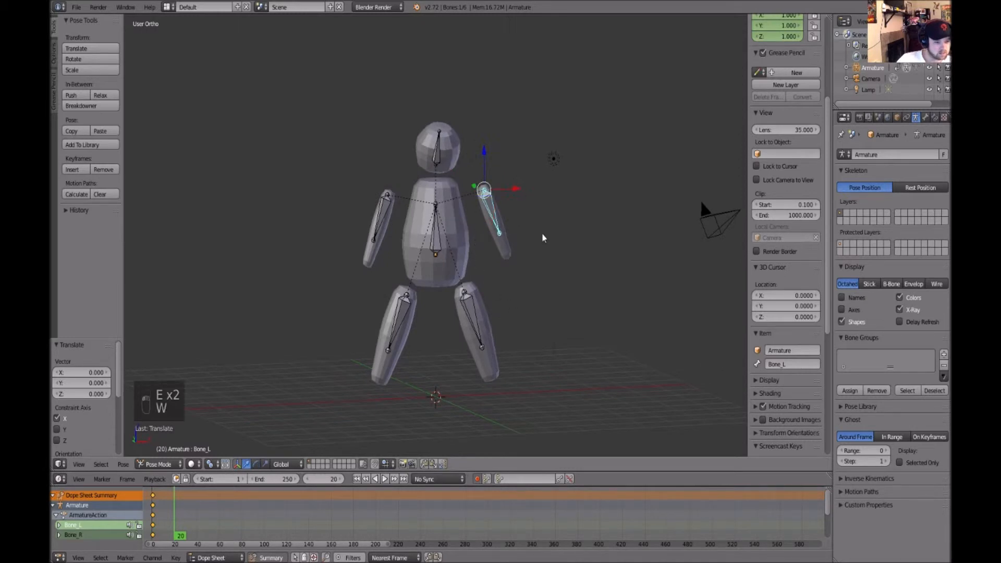
{"action": "middle_click_drag", "start_coordinate": [530, 206], "coordinate": [515, 232]}
{"action": "left_click_drag", "start_coordinate": [523, 196], "coordinate": [509, 195]}
{"action": "middle_click_drag", "start_coordinate": [509, 194], "coordinate": [522, 180]}
{"action": "right_click", "coordinate": [376, 208]}
{"action": "left_click_drag", "start_coordinate": [413, 193], "coordinate": [432, 200]}
Adjust the positions of both leg bones at frame 20
{"action": "right_click", "coordinate": [476, 320]}
{"action": "middle_click_drag", "start_coordinate": [547, 335], "coordinate": [527, 328]}
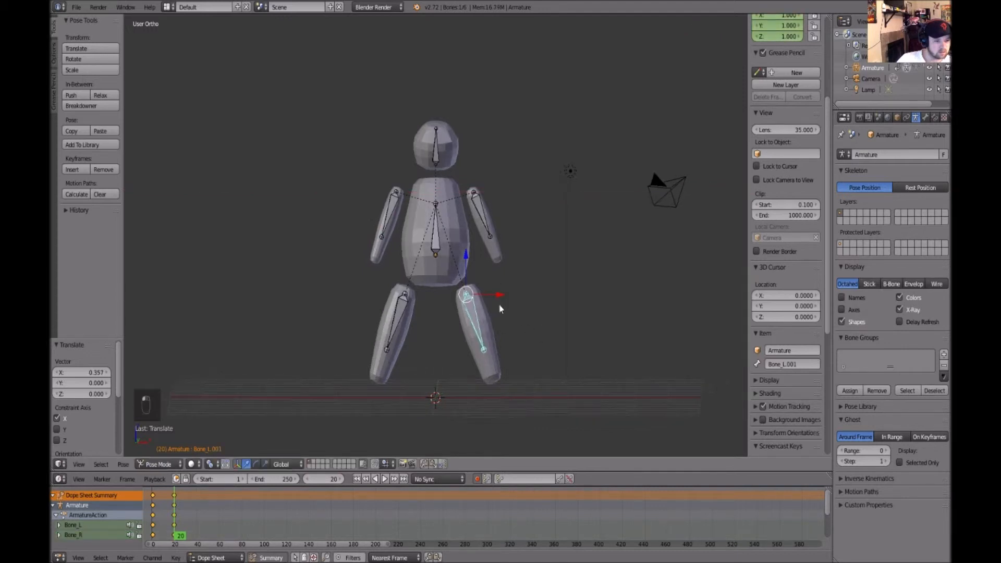
{"action": "left_click_drag", "start_coordinate": [466, 255], "coordinate": [467, 263]}
{"action": "left_click_drag", "start_coordinate": [499, 304], "coordinate": [493, 304]}
{"action": "left_click", "coordinate": [461, 265]}
{"action": "right_click", "coordinate": [401, 321]}
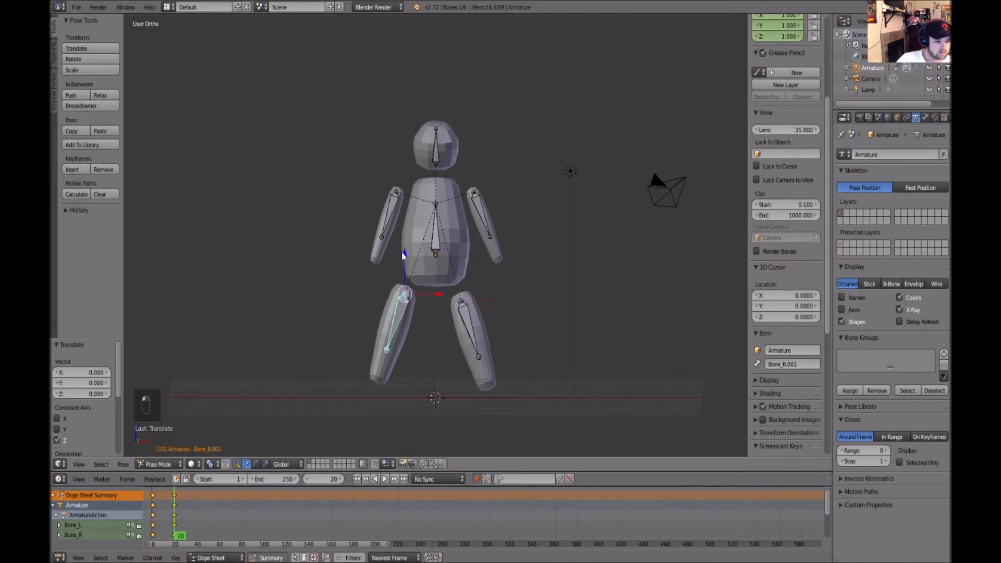
{"action": "left_click_drag", "start_coordinate": [437, 297], "coordinate": [443, 299]}
{"action": "middle_click_drag", "start_coordinate": [543, 304], "coordinate": [516, 321]}
Rotate the left leg bone about 7° at frame 20
{"action": "right_click", "coordinate": [484, 335]}
{"action": "key", "text": "e"}
{"action": "left_click_drag", "start_coordinate": [442, 271], "coordinate": [514, 286]}
{"action": "right_click", "coordinate": [402, 315]}
{"action": "right_click", "coordinate": [474, 310]}
{"action": "right_click", "coordinate": [459, 313]}
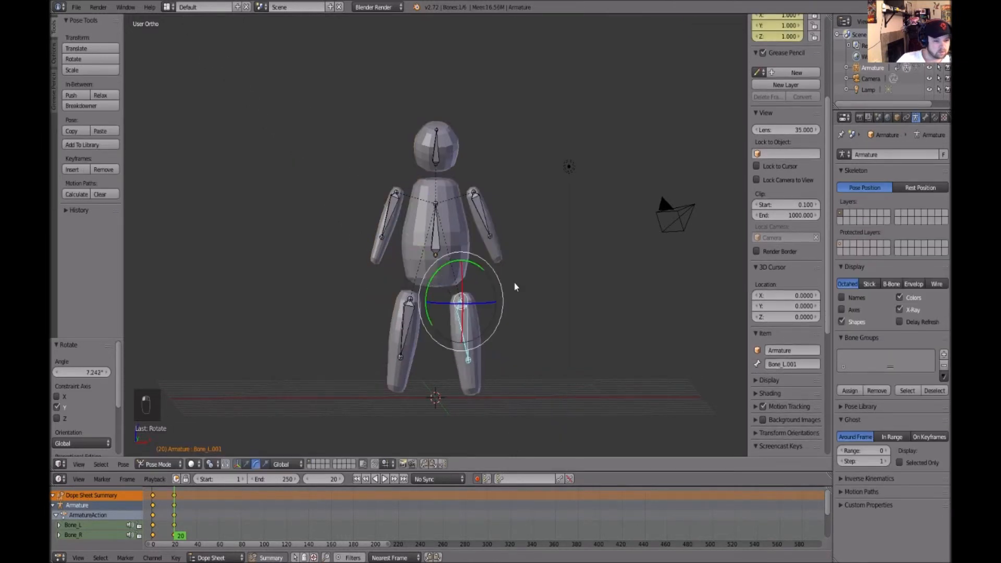
{"action": "key", "text": "a"}
{"action": "middle_click_drag", "start_coordinate": [514, 286], "coordinate": [602, 327]}
{"action": "middle_click_drag", "start_coordinate": [417, 252], "coordinate": [457, 164]}
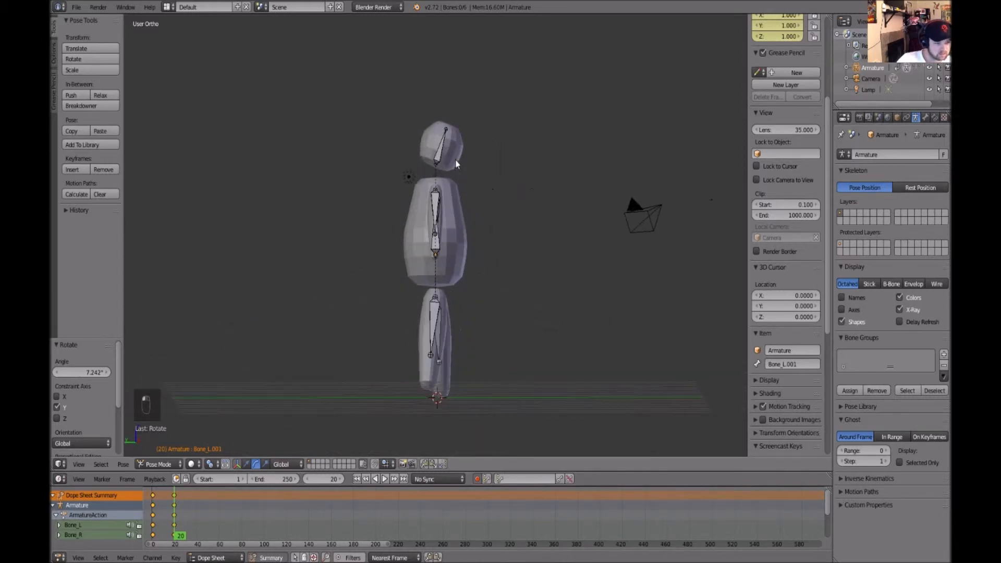
Go to frame 40 and rotate the left arm bone forward about 63° around the X axis
{"action": "scroll", "coordinate": [229, 524], "scroll_direction": "up", "scroll_amount": 2}
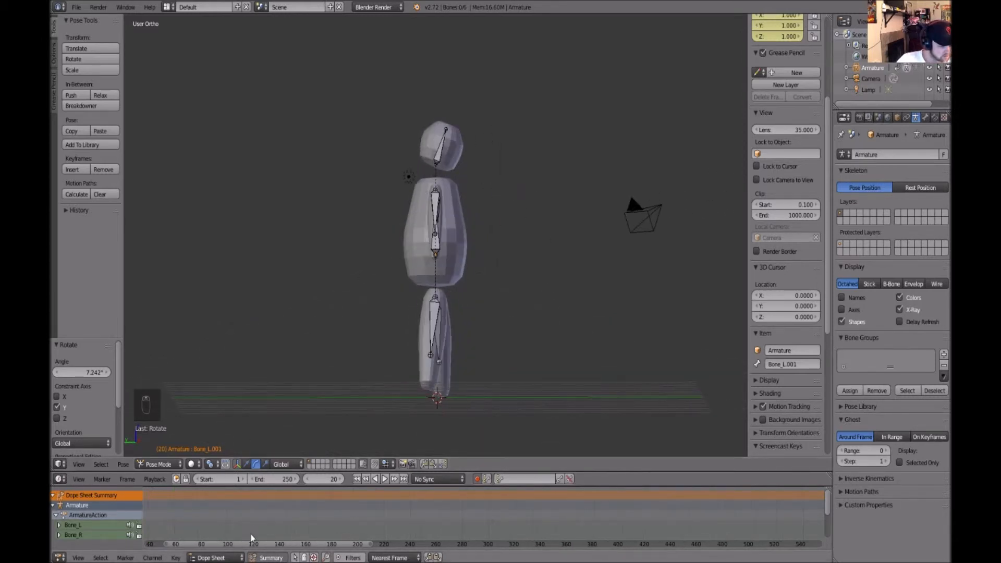
{"action": "left_click_drag", "start_coordinate": [254, 546], "coordinate": [230, 545]}
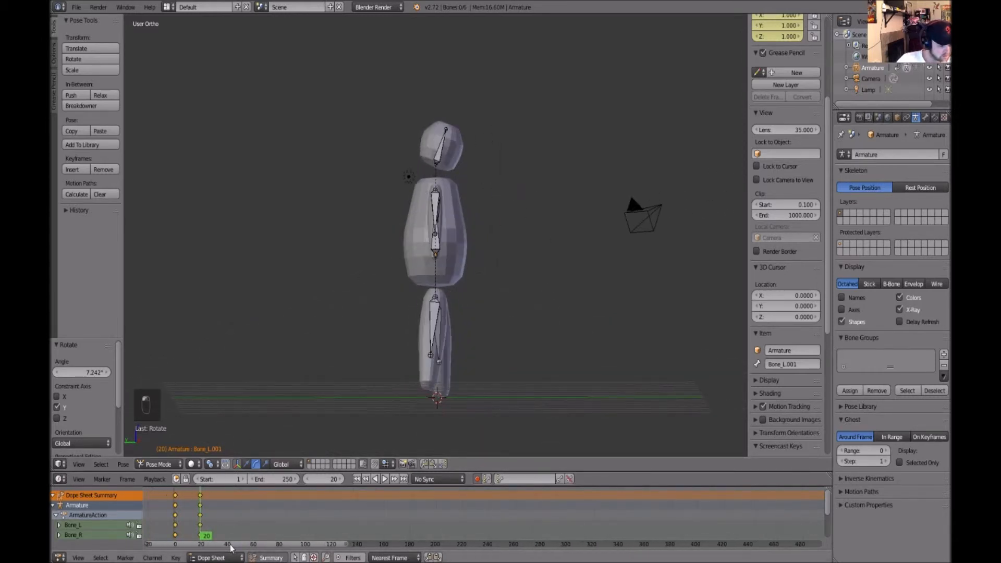
{"action": "left_click", "coordinate": [226, 508]}
{"action": "middle_click_drag", "start_coordinate": [605, 321], "coordinate": [501, 334]}
{"action": "right_click", "coordinate": [465, 201]}
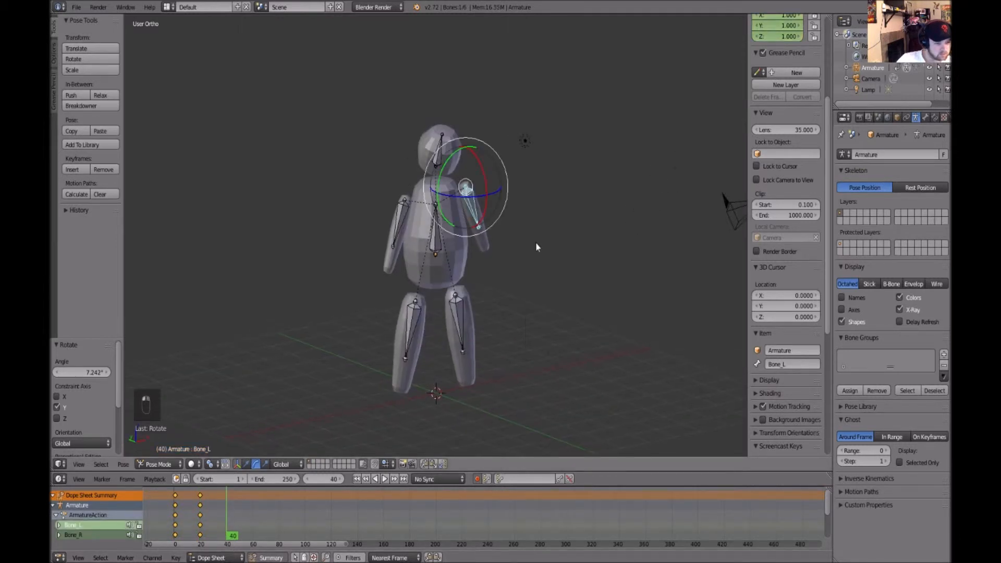
{"action": "middle_click_drag", "start_coordinate": [537, 247], "coordinate": [505, 165]}
{"action": "key", "text": "r"}
{"action": "key", "text": "x"}
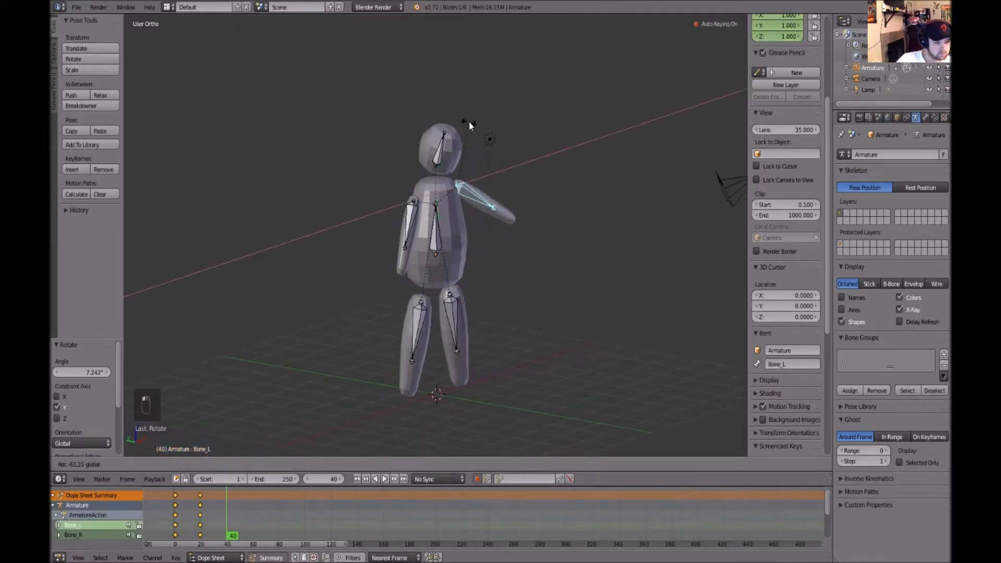
{"action": "left_click", "coordinate": [470, 126]}
Rotate the right leg bone forward around the X axis to start a stride
{"action": "right_click", "coordinate": [436, 289]}
{"action": "key", "text": "r"}
{"action": "key", "text": "x"}
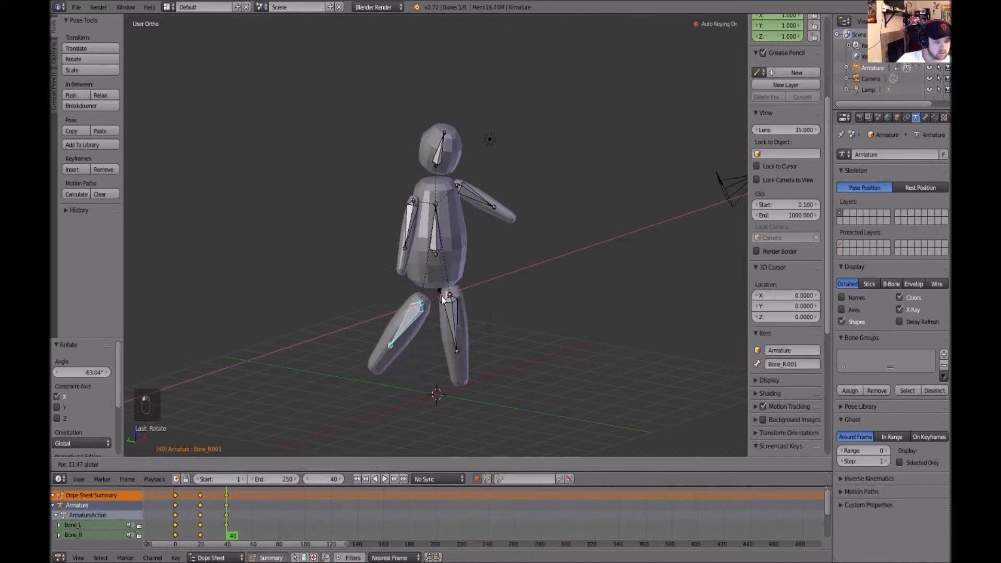
{"action": "left_click", "coordinate": [571, 321]}
Refine the leg bones' rotations and positions for the stride pose at frame 40
{"action": "middle_click_drag", "start_coordinate": [574, 320], "coordinate": [404, 274]}
{"action": "key", "text": "r"}
{"action": "key", "text": "x"}
{"action": "left_click_drag", "start_coordinate": [436, 278], "coordinate": [437, 280]}
{"action": "key", "text": "w"}
{"action": "left_click", "coordinate": [437, 341]}
{"action": "key", "text": "w"}
{"action": "key", "text": "q"}
{"action": "key", "text": "e"}
{"action": "left_click_drag", "start_coordinate": [399, 290], "coordinate": [399, 318]}
{"action": "middle_click_drag", "start_coordinate": [518, 282], "coordinate": [688, 292]}
Adjust the remaining leg and spine bones for the stride pose
{"action": "right_click", "coordinate": [452, 232]}
{"action": "left_click_drag", "start_coordinate": [464, 193], "coordinate": [464, 219]}
{"action": "left_click", "coordinate": [543, 280]}
{"action": "left_click_drag", "start_coordinate": [543, 280], "coordinate": [437, 230], "text": "alt"}
{"action": "right_click", "coordinate": [437, 231]}
{"action": "key", "text": "e"}
{"action": "middle_click_drag", "start_coordinate": [487, 289], "coordinate": [483, 344]}
{"action": "left_click_drag", "start_coordinate": [447, 270], "coordinate": [448, 271]}
{"action": "right_click", "coordinate": [521, 324]}
{"action": "middle_click_drag", "start_coordinate": [521, 324], "coordinate": [445, 309]}
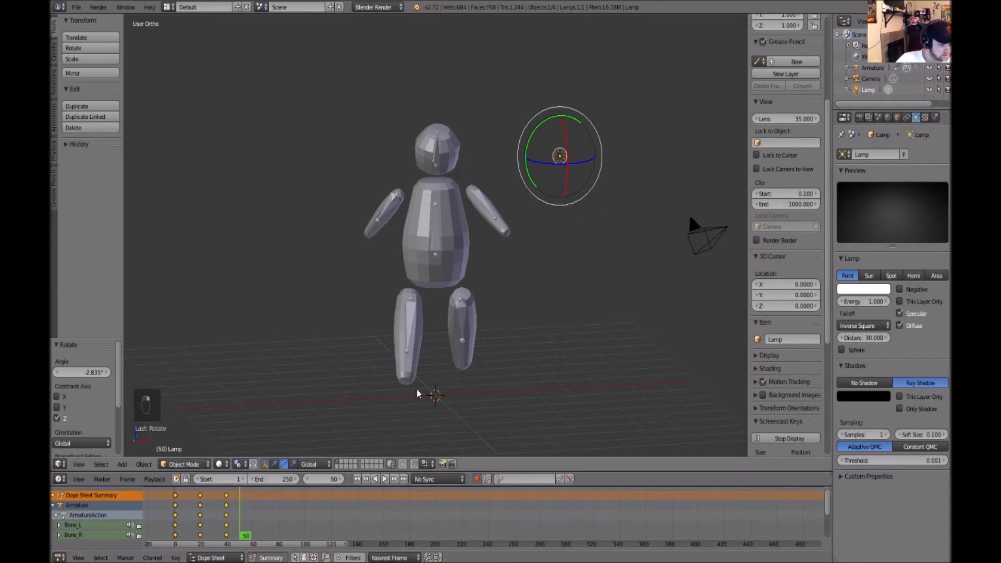
Reselect the armature in Pose Mode and rotate the right arm bone at frame 50
{"action": "middle_click_drag", "start_coordinate": [521, 347], "coordinate": [436, 243]}
{"action": "right_click", "coordinate": [435, 241]}
{"action": "middle_click_drag", "start_coordinate": [488, 271], "coordinate": [462, 304]}
{"action": "left_click_drag", "start_coordinate": [451, 279], "coordinate": [452, 277]}
{"action": "key", "text": "a"}
{"action": "right_click", "coordinate": [388, 208]}
{"action": "middle_click_drag", "start_coordinate": [495, 328], "coordinate": [520, 224]}
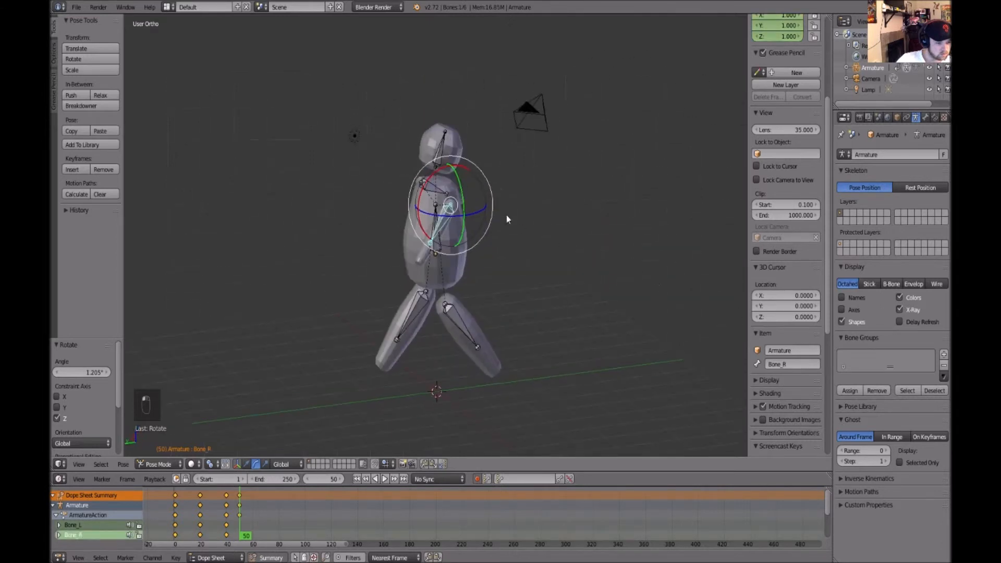
Swing the arm bones in opposite directions, rotating the left arm about 60° around X at frame 50
{"action": "left_click_drag", "start_coordinate": [430, 179], "coordinate": [411, 199]}
{"action": "key", "text": "a"}
{"action": "middle_click_drag", "start_coordinate": [606, 289], "coordinate": [495, 330]}
{"action": "right_click", "coordinate": [487, 218]}
{"action": "middle_click_drag", "start_coordinate": [576, 264], "coordinate": [465, 251]}
{"action": "left_click_drag", "start_coordinate": [443, 190], "coordinate": [419, 159]}
{"action": "key", "text": "a"}
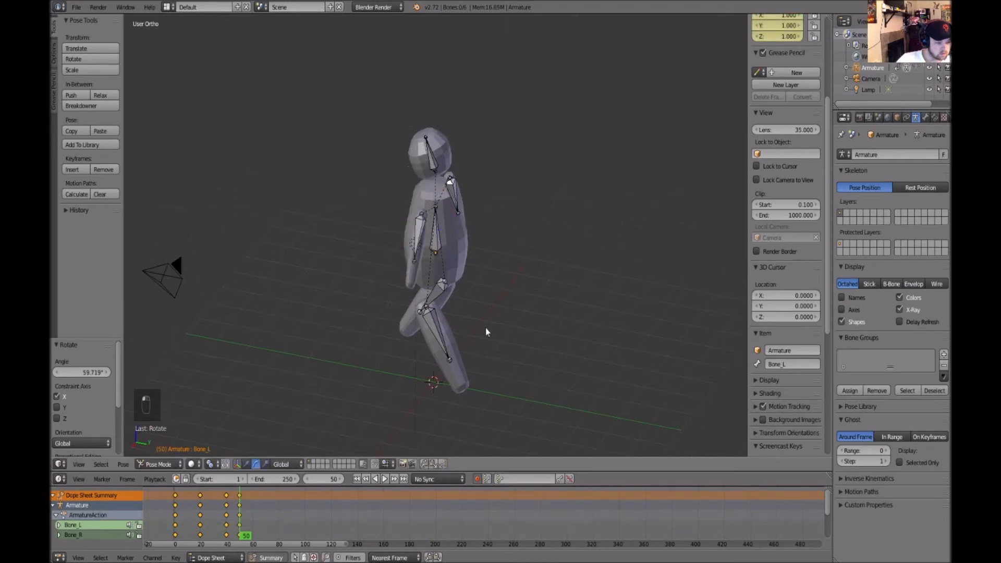
Rotate both leg bones to set the stride pose at frame 50
{"action": "right_click", "coordinate": [437, 328]}
{"action": "left_click_drag", "start_coordinate": [443, 282], "coordinate": [458, 306]}
{"action": "key", "text": "a"}
{"action": "middle_click_drag", "start_coordinate": [543, 345], "coordinate": [451, 333]}
{"action": "right_click", "coordinate": [469, 330]}
{"action": "left_click_drag", "start_coordinate": [447, 283], "coordinate": [471, 318]}
{"action": "key", "text": "a"}
Step forward frame by frame and orbit around the character to inspect the animated pose
{"action": "key", "text": "Right"}
{"action": "key", "text": "Right"}
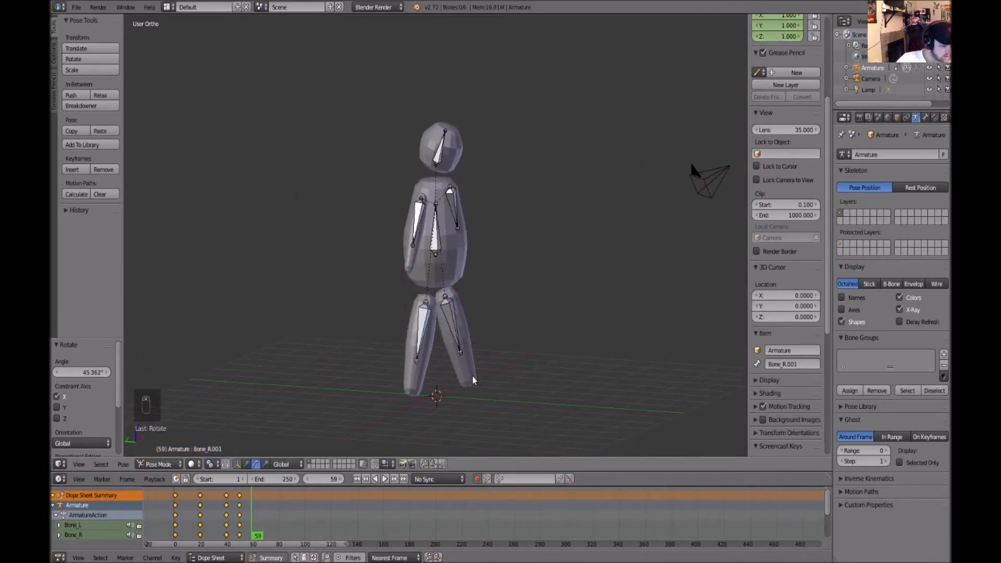
{"action": "key", "text": "Right"}
{"action": "key", "text": "Right"}
{"action": "key", "text": "Right"}
{"action": "key", "text": "Right"}
{"action": "key", "text": "Right"}
{"action": "key", "text": "Right"}
{"action": "key", "text": "Right"}
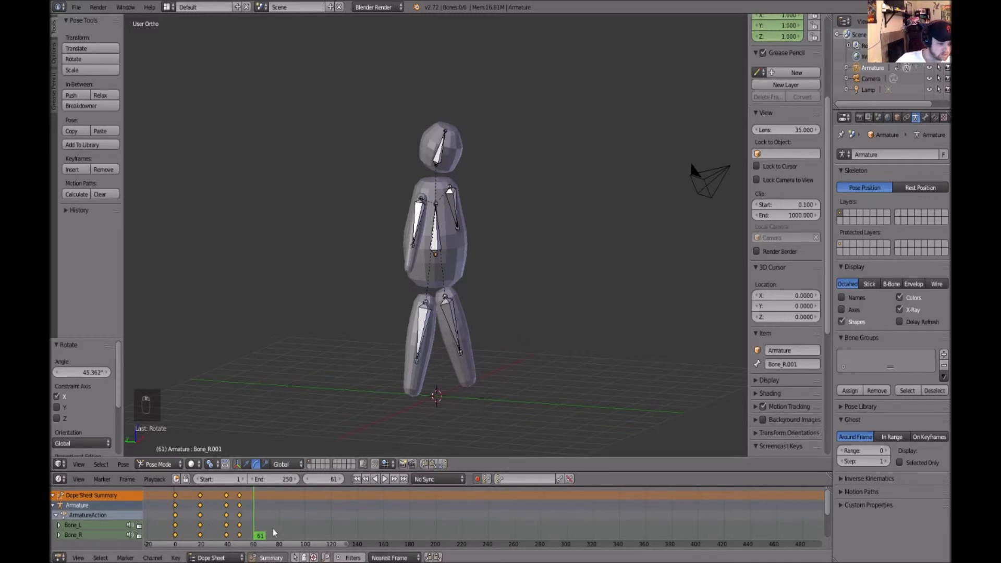
{"action": "key", "text": "Right"}
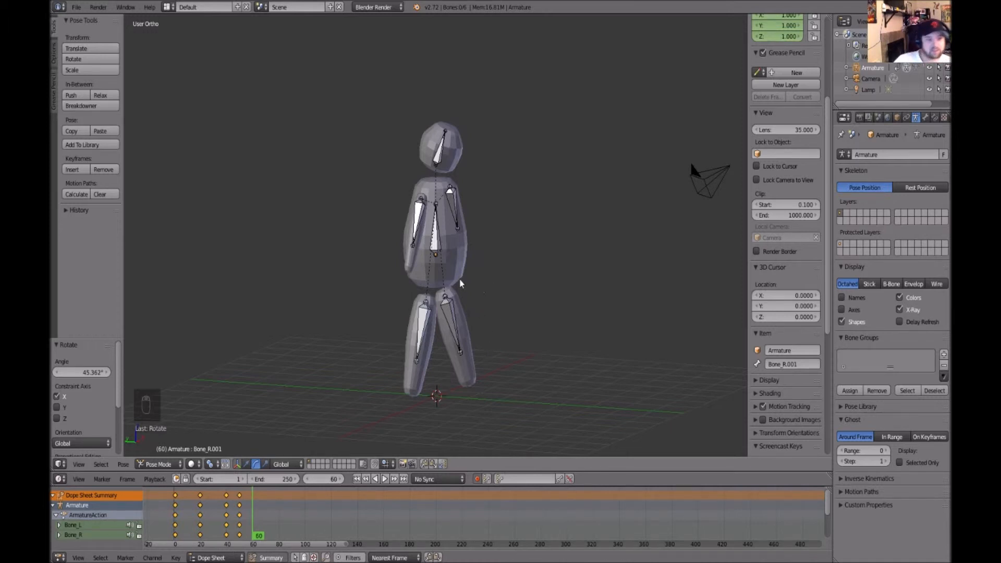
{"action": "middle_click_drag", "start_coordinate": [516, 276], "coordinate": [516, 322]}
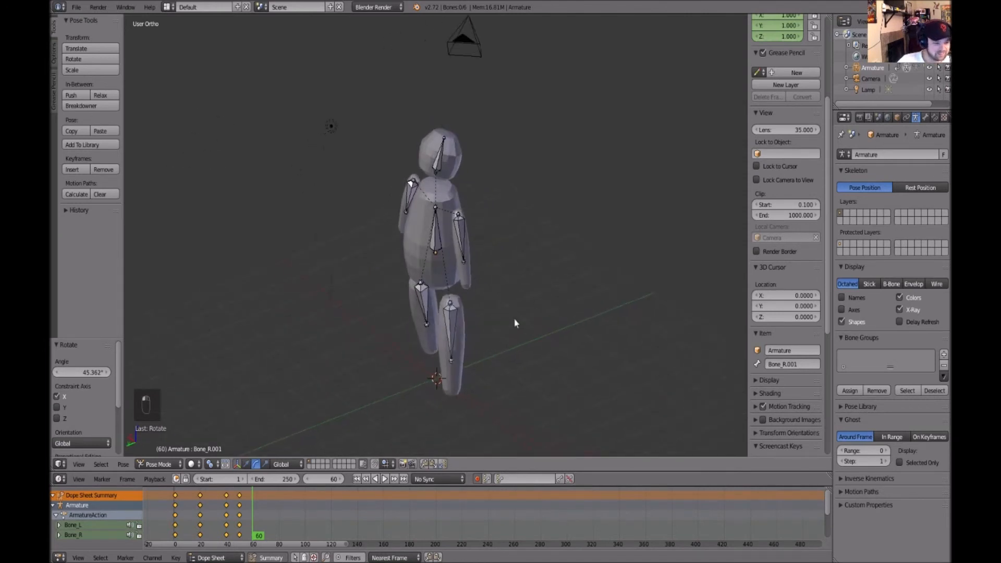
{"action": "middle_click_drag", "start_coordinate": [373, 419], "coordinate": [448, 348]}
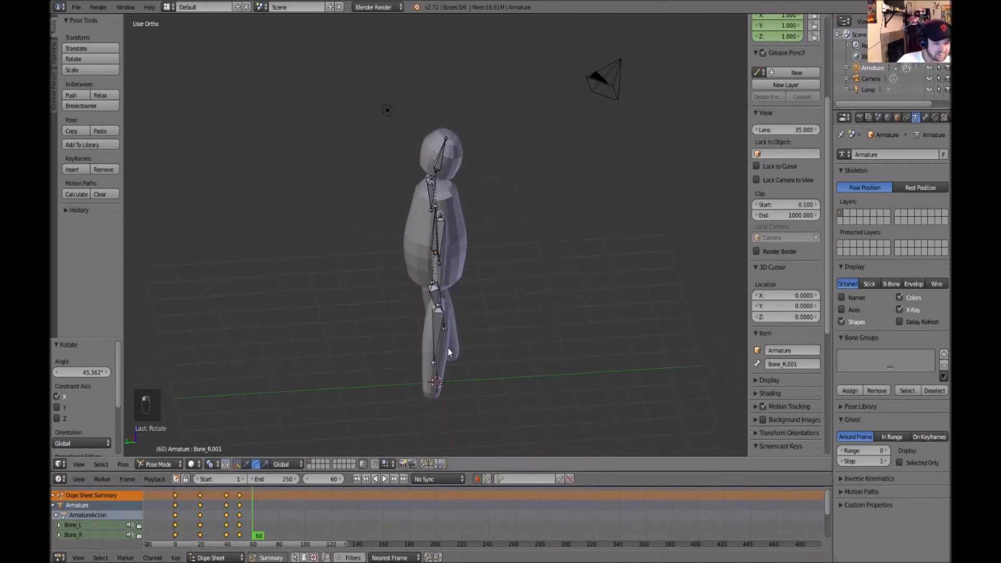
Scrub between frames 41 and 60 and orbit around the character to inspect the walk poses
{"action": "left_click", "coordinate": [225, 504]}
{"action": "middle_click_drag", "start_coordinate": [524, 365], "coordinate": [617, 357]}
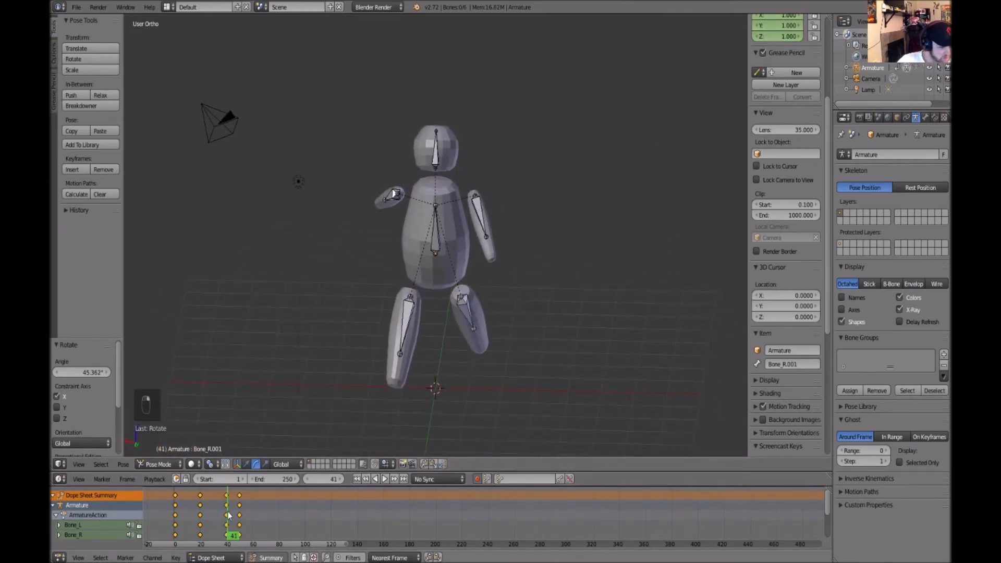
{"action": "key", "text": "Left"}
{"action": "left_click", "coordinate": [253, 511]}
{"action": "middle_click_drag", "start_coordinate": [552, 386], "coordinate": [576, 281]}
At frame 60, select the right arm bone and rotate it to swing the arm
{"action": "right_click", "coordinate": [437, 217]}
{"action": "right_click", "coordinate": [421, 240]}
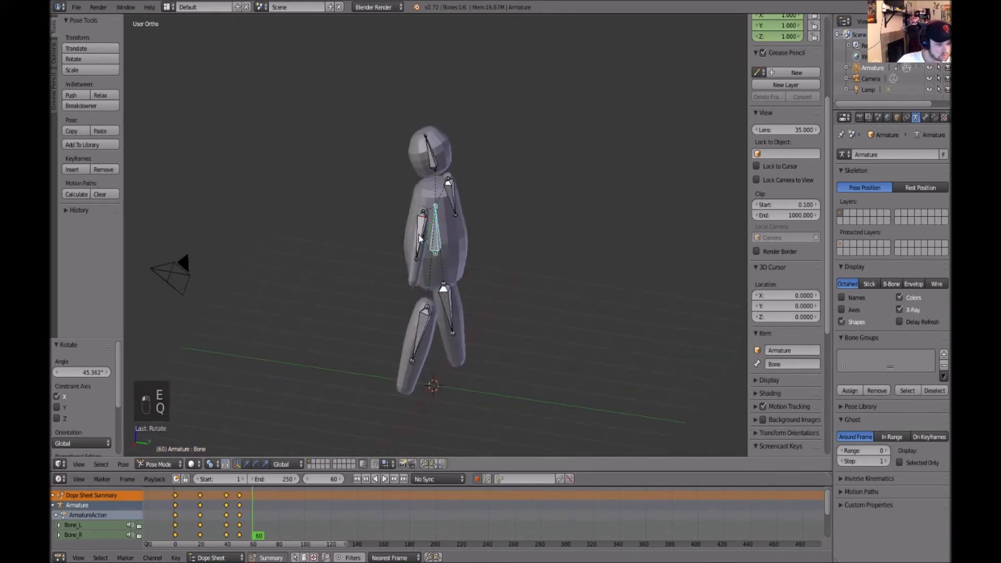
{"action": "left_click_drag", "start_coordinate": [455, 204], "coordinate": [451, 179]}
{"action": "key", "text": "a"}
{"action": "middle_click_drag", "start_coordinate": [563, 285], "coordinate": [468, 199]}
{"action": "right_click", "coordinate": [405, 242]}
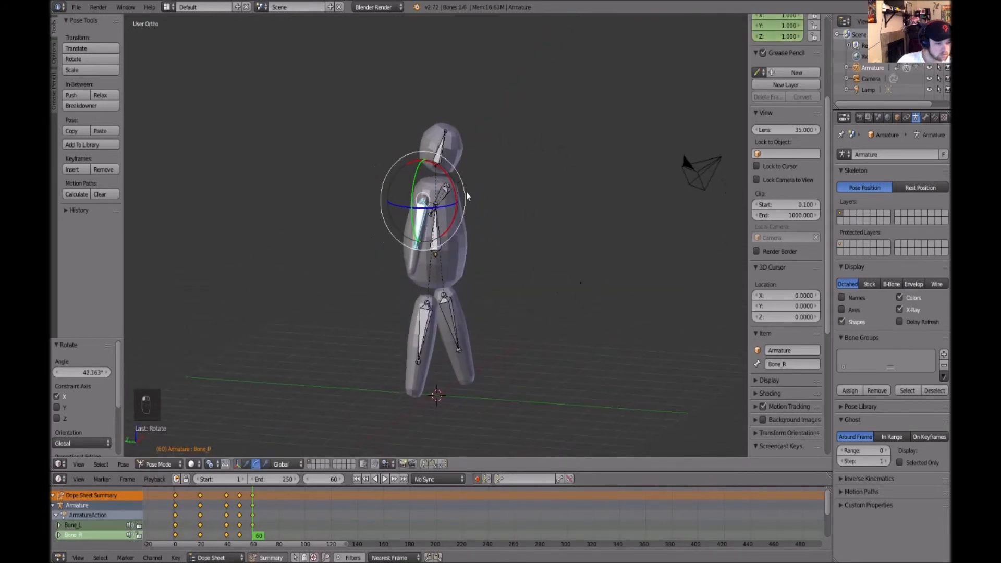
{"action": "left_click_drag", "start_coordinate": [455, 189], "coordinate": [417, 91]}
Select the leg bones and rotate them to adjust the stride pose at frame 60
{"action": "key", "text": "a"}
{"action": "middle_click_drag", "start_coordinate": [596, 341], "coordinate": [470, 327]}
{"action": "right_click", "coordinate": [469, 327]}
{"action": "middle_click_drag", "start_coordinate": [555, 336], "coordinate": [458, 292]}
{"action": "key", "text": "r"}
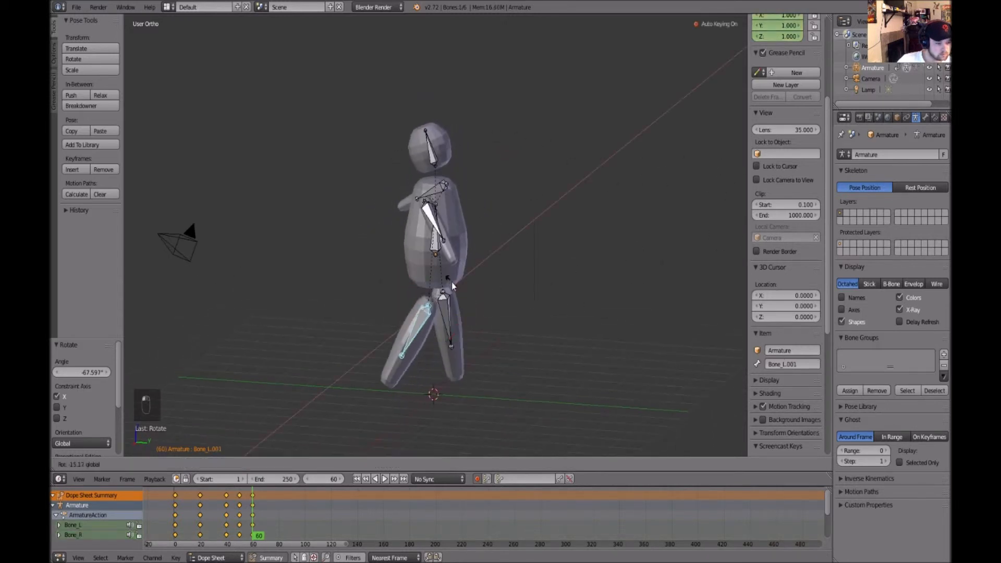
{"action": "left_click_drag", "start_coordinate": [454, 288], "coordinate": [467, 251]}
{"action": "key", "text": "e"}
{"action": "key", "text": "q"}
{"action": "left_click", "coordinate": [451, 323]}
{"action": "key", "text": "e"}
{"action": "key", "text": "q"}
{"action": "middle_click_drag", "start_coordinate": [550, 286], "coordinate": [606, 321]}
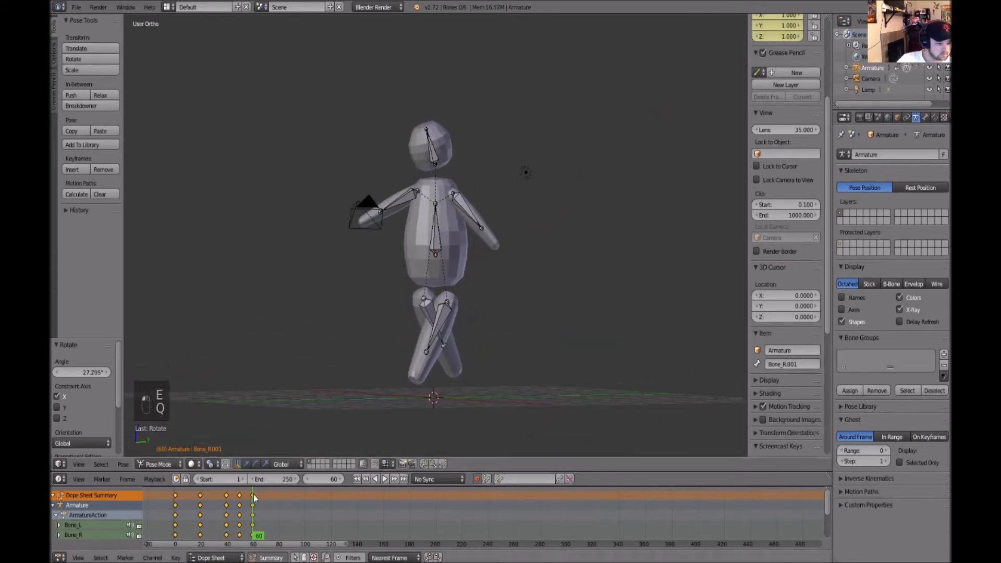
Duplicate the selected keyframes forward to about frame 71 in the Dope Sheet
{"action": "left_click", "coordinate": [241, 500]}
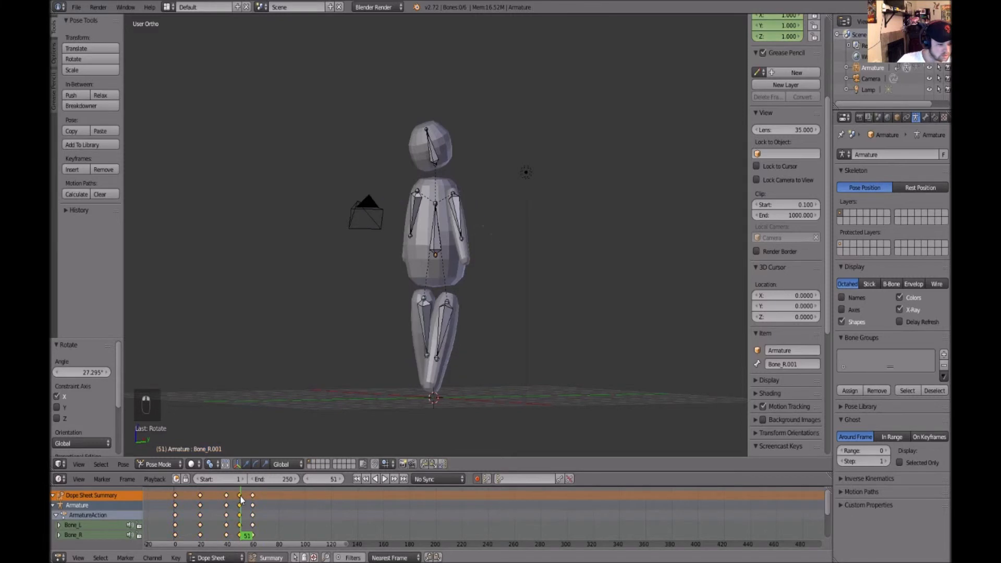
{"action": "left_click", "coordinate": [241, 500]}
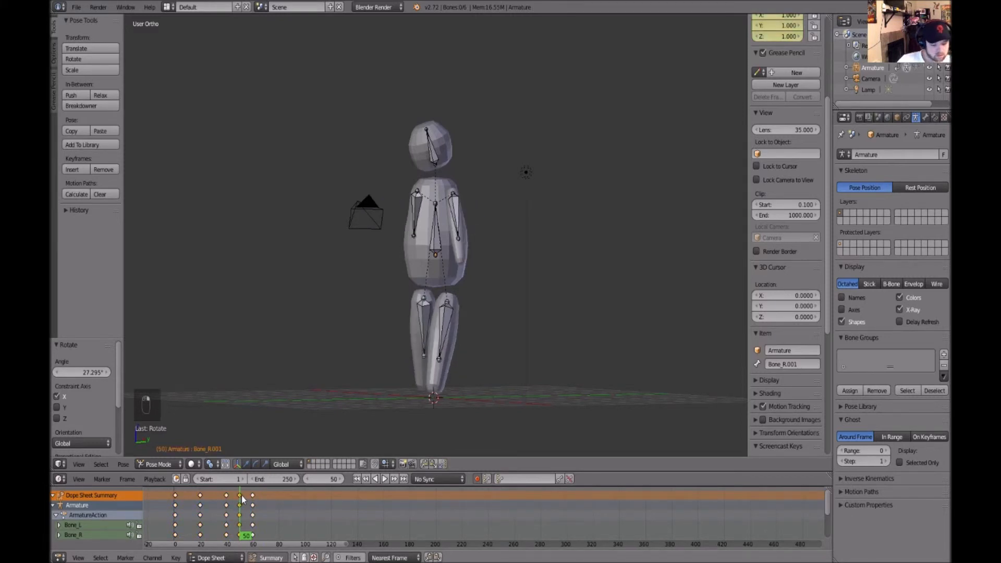
{"action": "key", "text": "ctrl+d"}
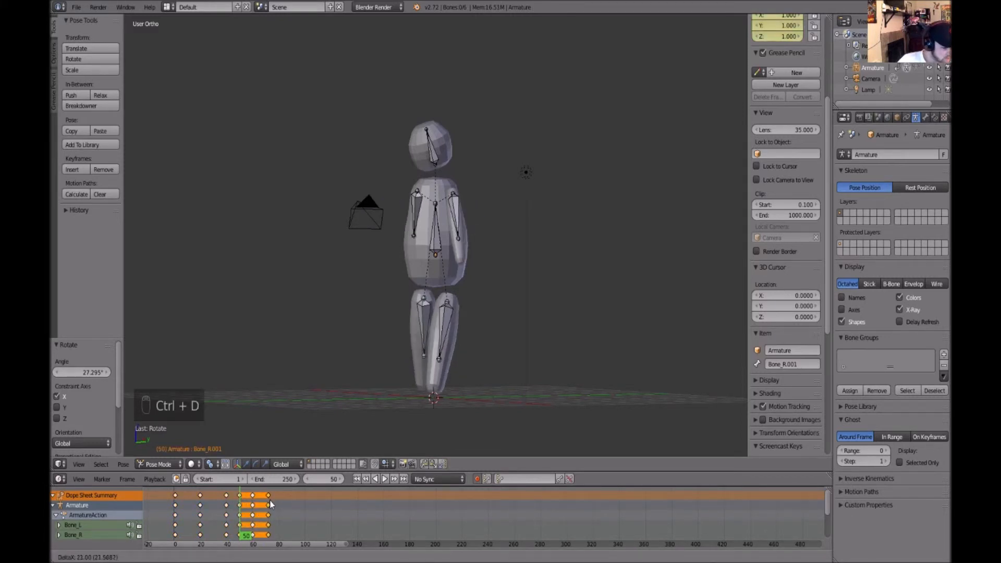
{"action": "left_click", "coordinate": [270, 504]}
{"action": "scroll", "coordinate": [272, 514], "scroll_direction": "up", "scroll_amount": 4}
{"action": "left_click_drag", "start_coordinate": [267, 546], "coordinate": [222, 557]}
{"action": "scroll", "coordinate": [368, 522], "scroll_direction": "up", "scroll_amount": 7}
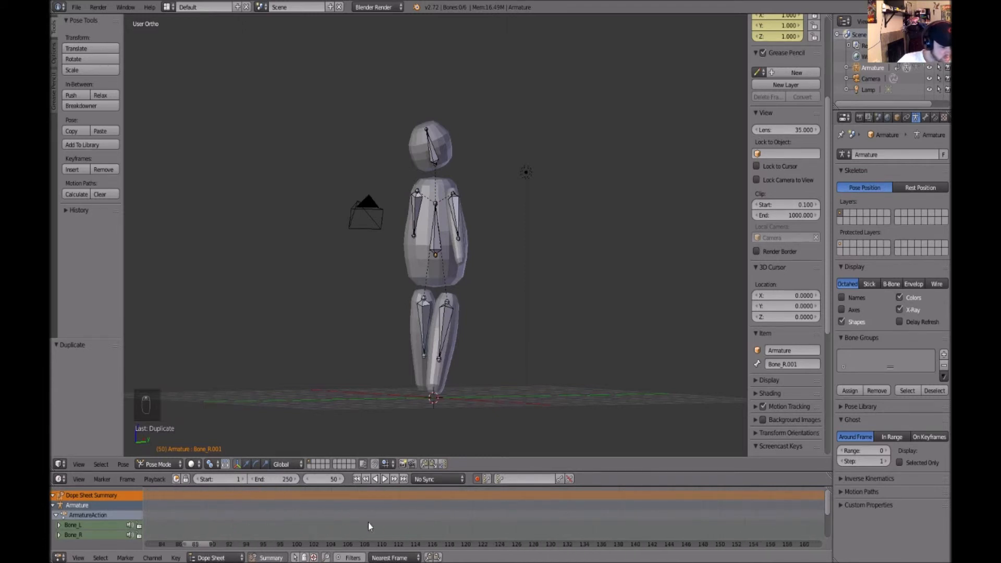
{"action": "left_click_drag", "start_coordinate": [201, 546], "coordinate": [177, 549]}
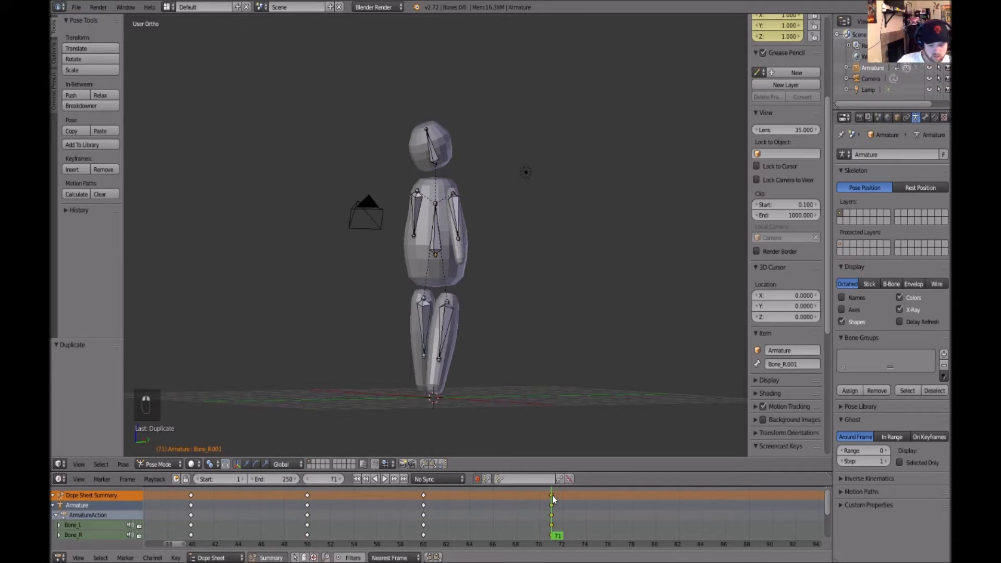
Add a time marker and shift the duplicated keyframes to frame 70
{"action": "key", "text": "m"}
{"action": "key", "text": "w"}
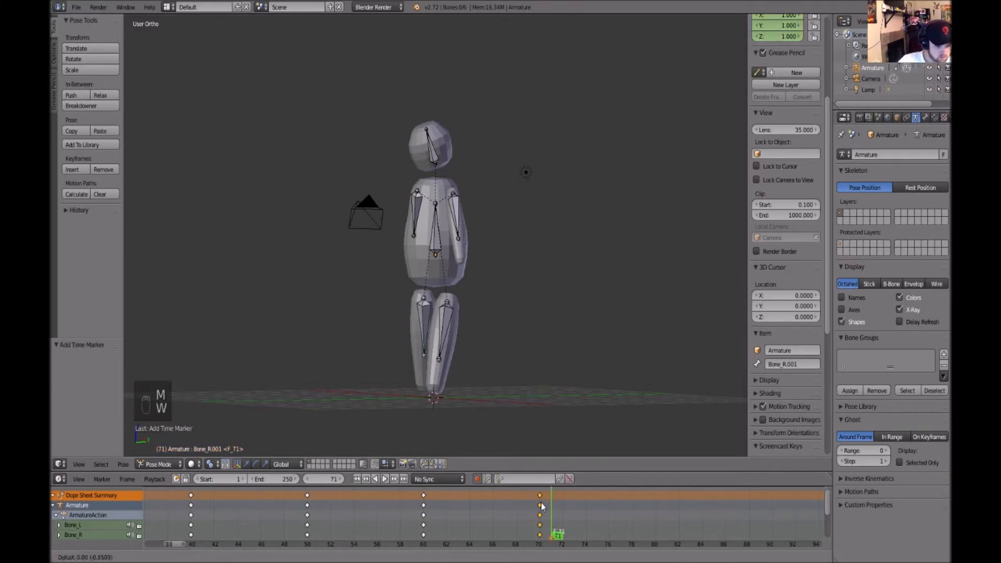
{"action": "left_click", "coordinate": [541, 507]}
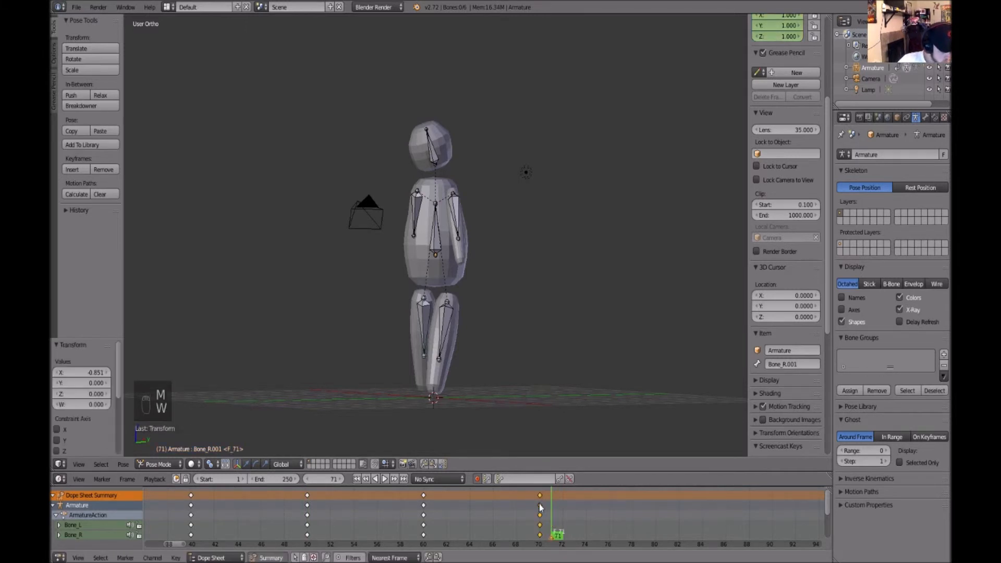
Duplicate the frame 40 keyframes to frame 80 to close the loop
{"action": "left_click", "coordinate": [308, 501]}
{"action": "left_click", "coordinate": [191, 506]}
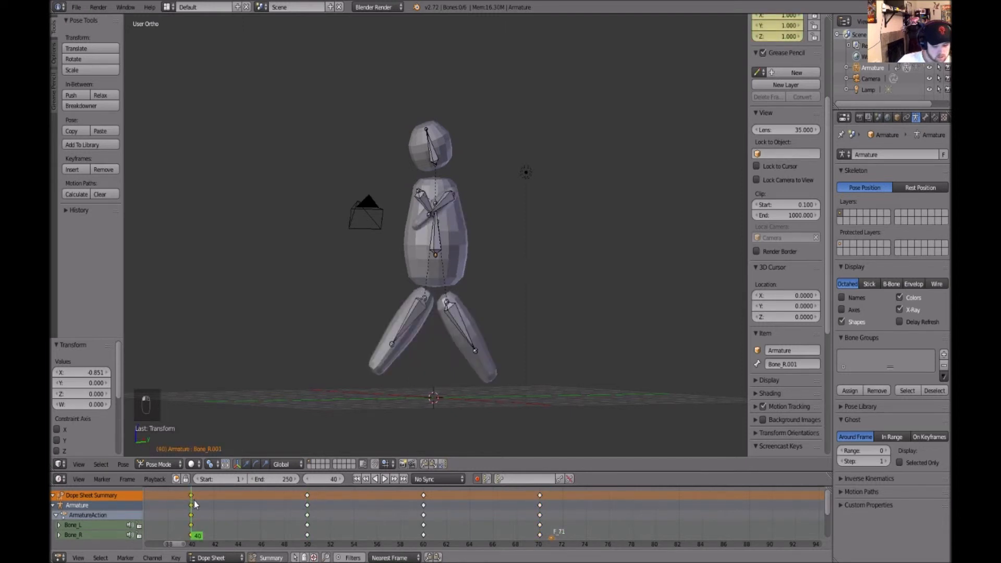
{"action": "key", "text": "ctrl+d"}
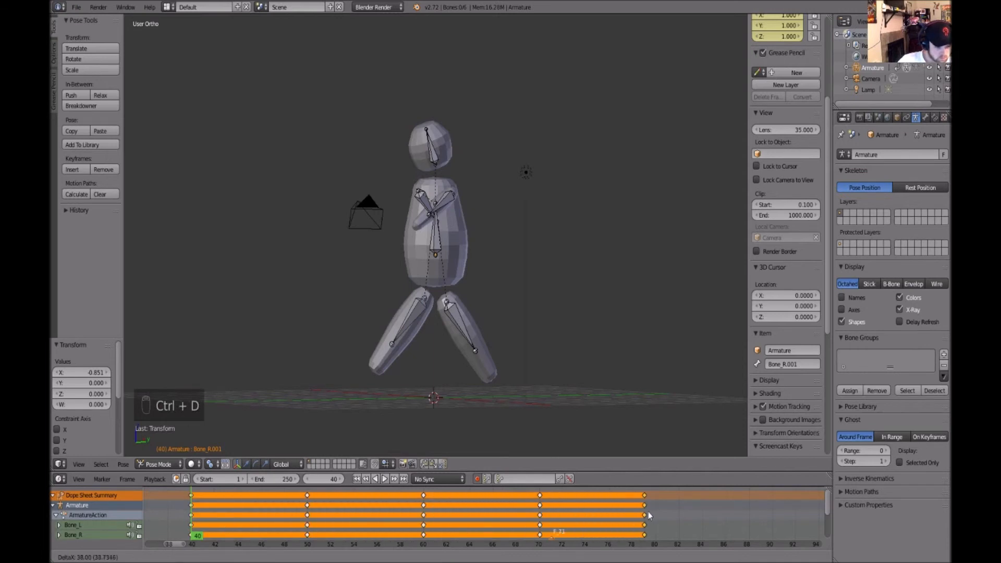
{"action": "left_click", "coordinate": [659, 515]}
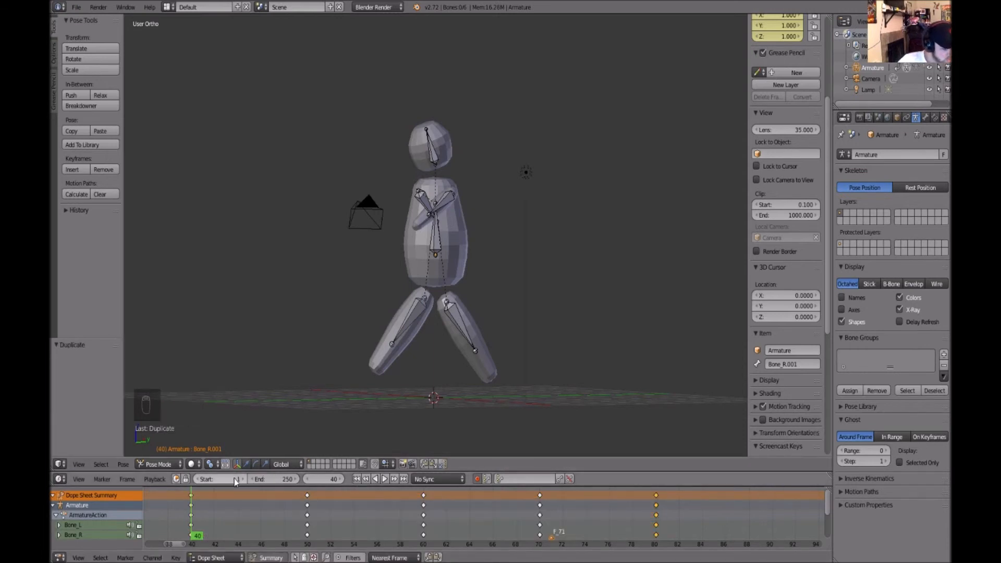
Set the playback range to frames 40 through 80
{"action": "key", "text": "Tab"}
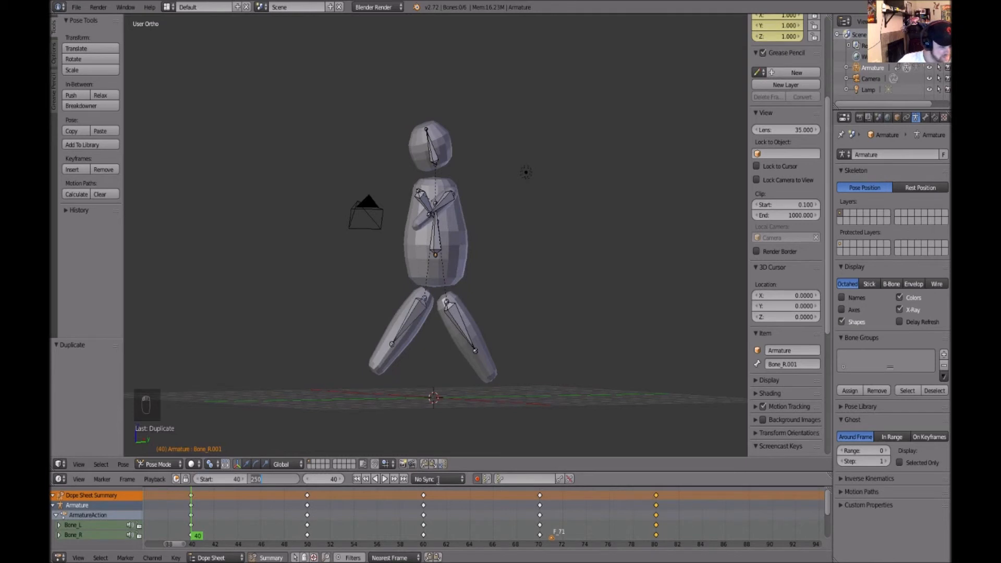
{"action": "type", "text": "80"}
{"action": "key", "text": "Return"}
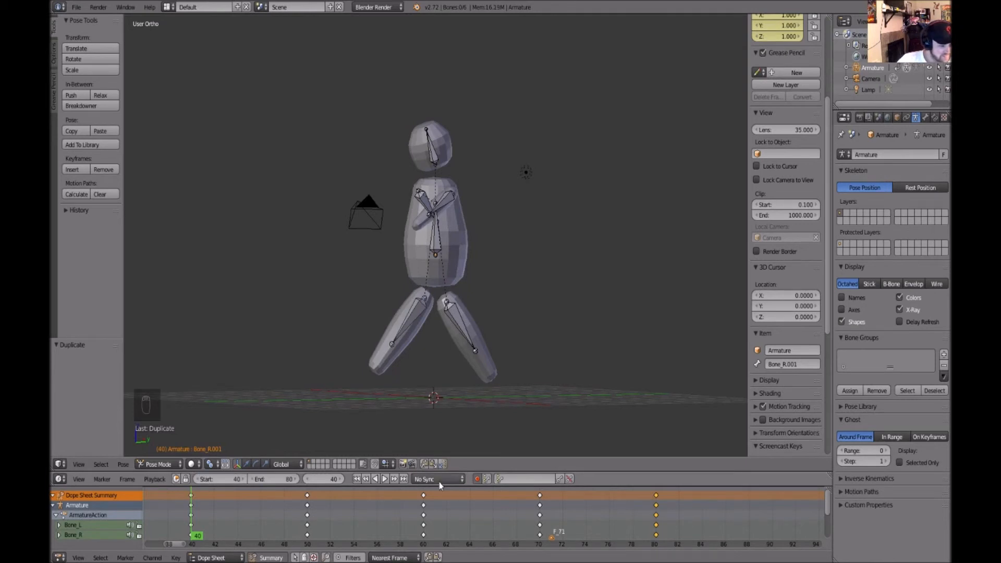
Play the animation and orbit the view to watch the walk cycle
{"action": "left_click", "coordinate": [384, 479]}
{"action": "middle_click_drag", "start_coordinate": [534, 302], "coordinate": [527, 327]}
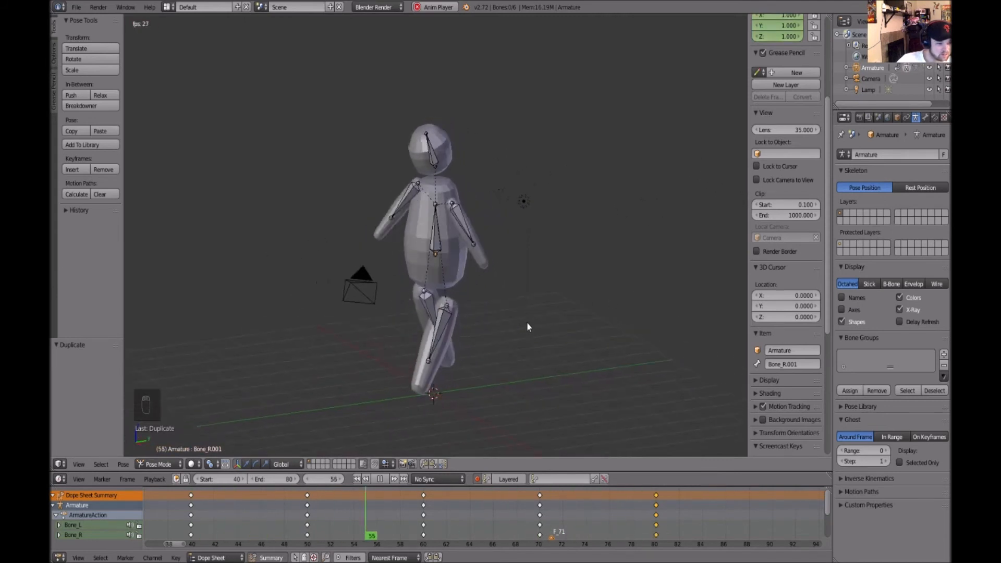
{"action": "left_click", "coordinate": [381, 479]}
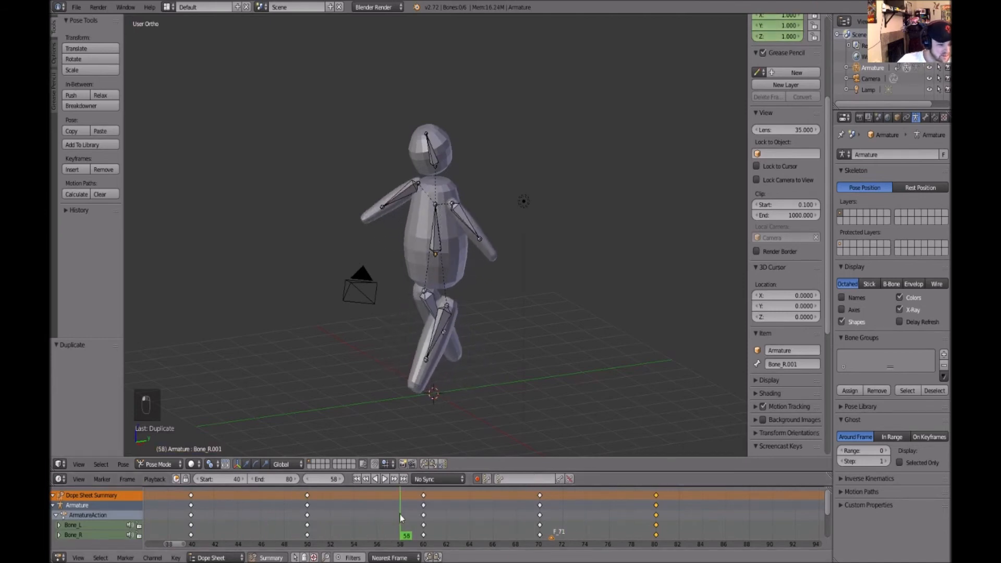
Add a head nod by rotating the head bone at frames 40 and 60
{"action": "left_click", "coordinate": [310, 499]}
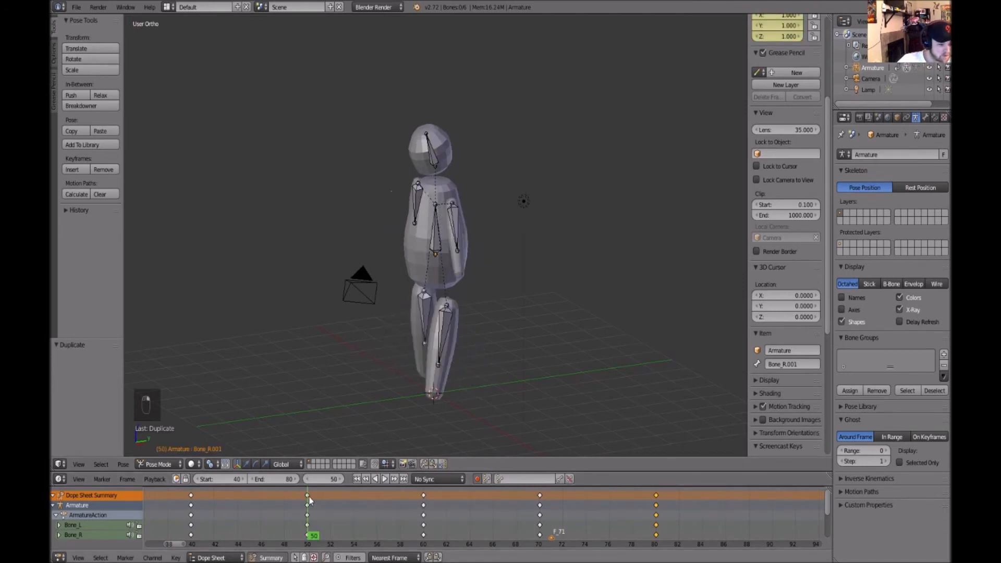
{"action": "left_click", "coordinate": [190, 493]}
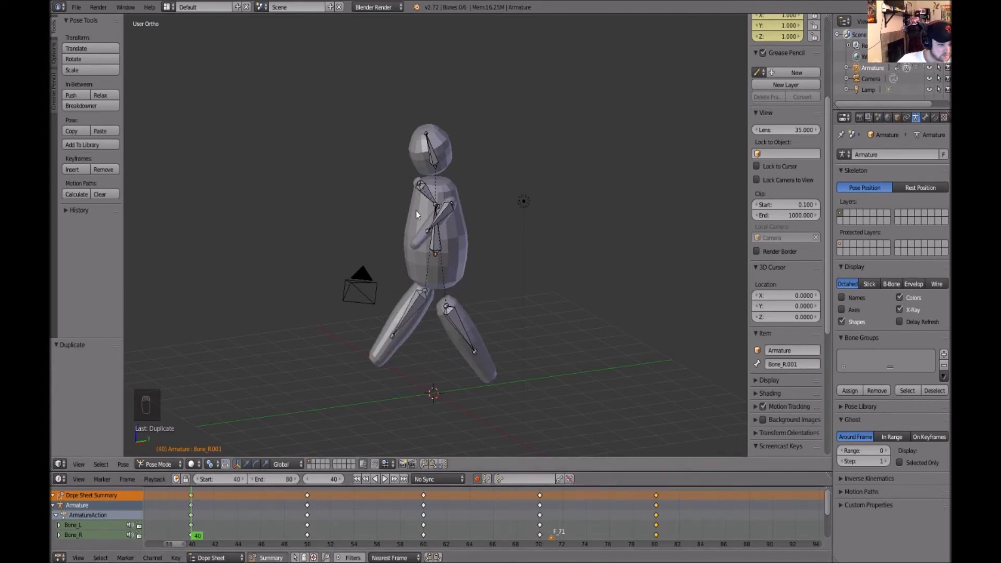
{"action": "right_click", "coordinate": [436, 159]}
{"action": "mouse_move", "coordinate": [422, 140]}
{"action": "left_mouse_down"}
{"action": "mouse_move", "coordinate": [422, 131]}
{"action": "mouse_move", "coordinate": [406, 149]}
{"action": "left_mouse_up"}
{"action": "left_click", "coordinate": [307, 507]}
{"action": "key", "text": "Up"}
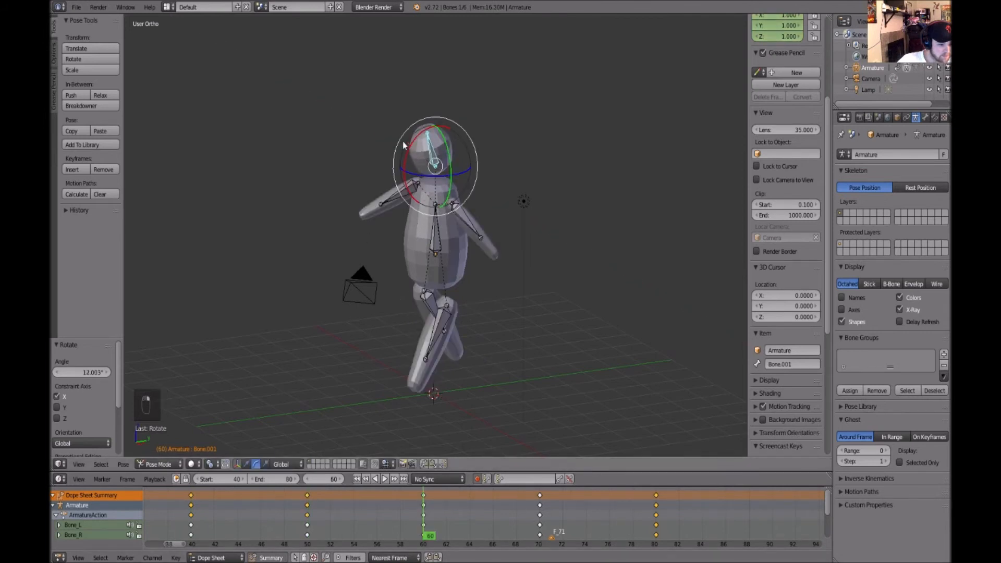
{"action": "left_click_drag", "start_coordinate": [407, 152], "coordinate": [413, 141]}
{"action": "left_click", "coordinate": [541, 509]}
{"action": "left_click", "coordinate": [659, 502]}
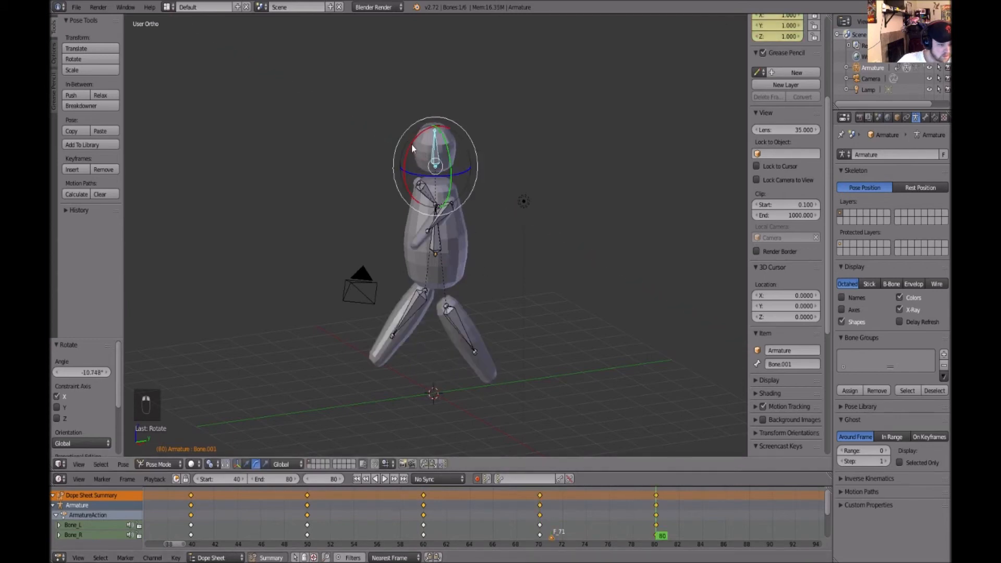
Play the animation again and orbit around the character to review the motion
{"action": "left_click", "coordinate": [385, 479]}
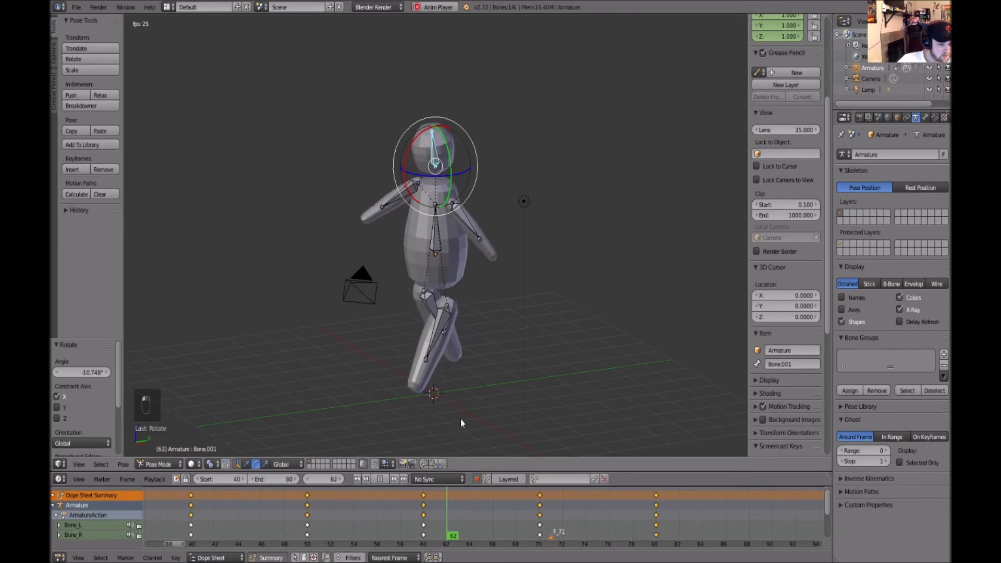
{"action": "key", "text": "q"}
{"action": "left_click_drag", "start_coordinate": [527, 344], "coordinate": [707, 318], "text": "alt"}
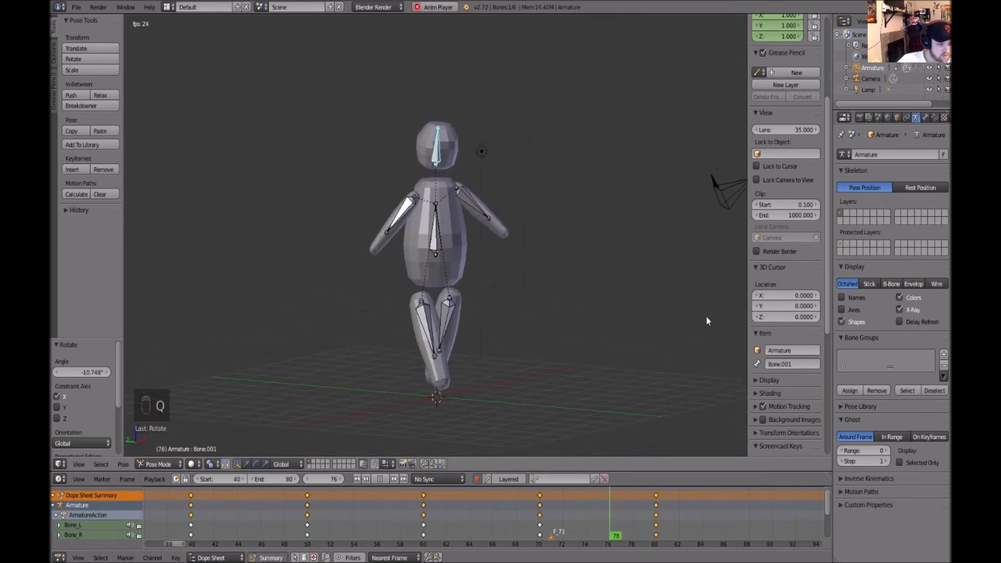
{"action": "left_click", "coordinate": [380, 479]}
Delete the keyframes at frame 80
{"action": "key", "text": "a"}
{"action": "right_click", "coordinate": [655, 496]}
{"action": "left_click", "coordinate": [656, 495]}
{"action": "key", "text": "Delete"}
{"action": "left_click", "coordinate": [646, 489]}
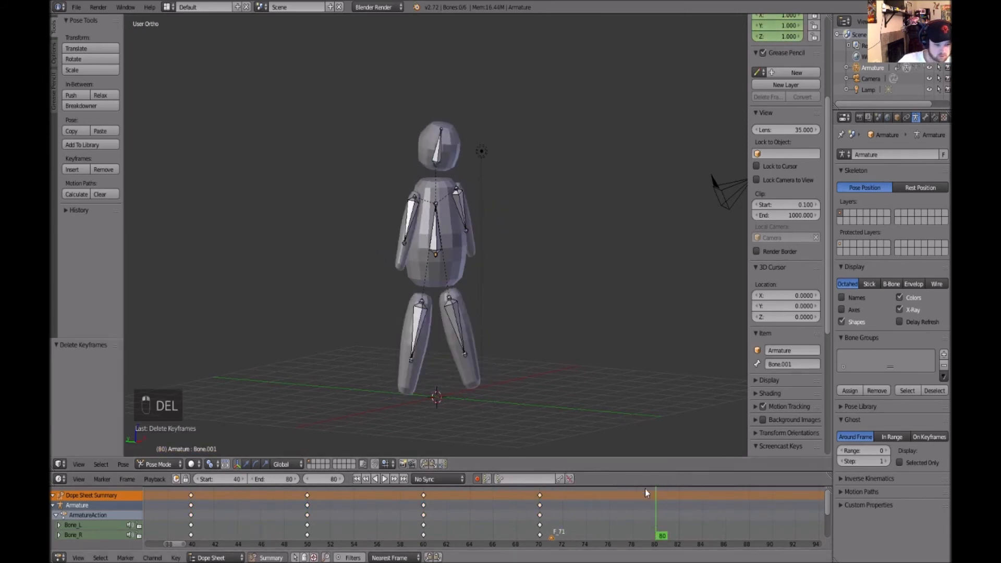
Duplicate the frame 40 keyframes to frame 80 again
{"action": "left_click", "coordinate": [192, 496]}
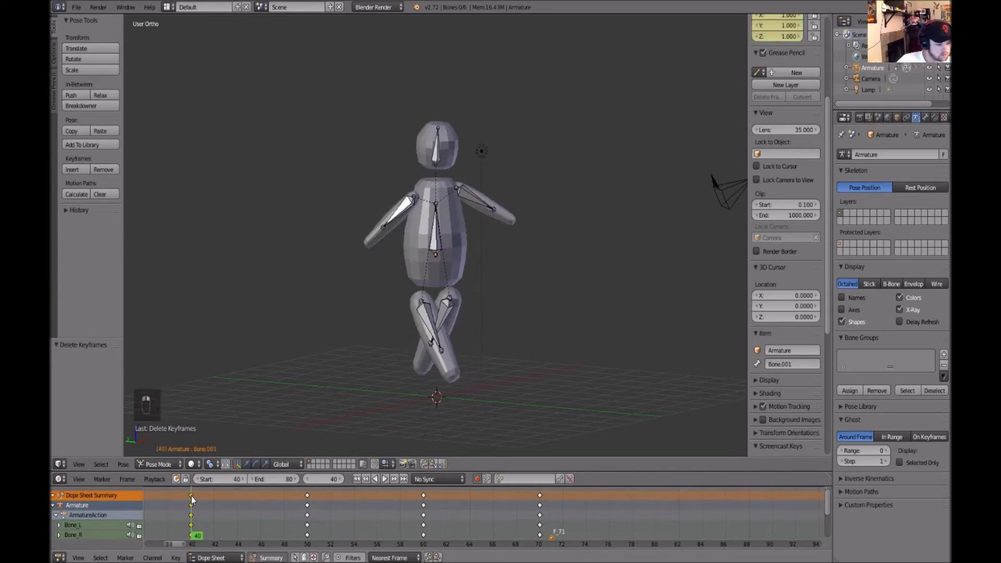
{"action": "key", "text": "ctrl+d"}
{"action": "left_click", "coordinate": [661, 505]}
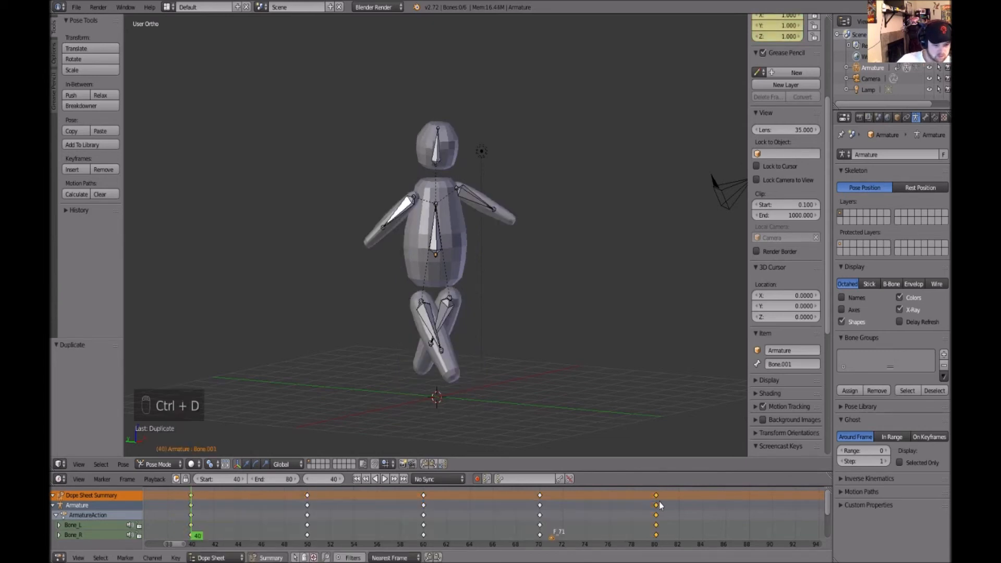
Tighten the timing by moving the keyframes to frames 45, 50, 55 and 60
{"action": "left_click", "coordinate": [307, 496]}
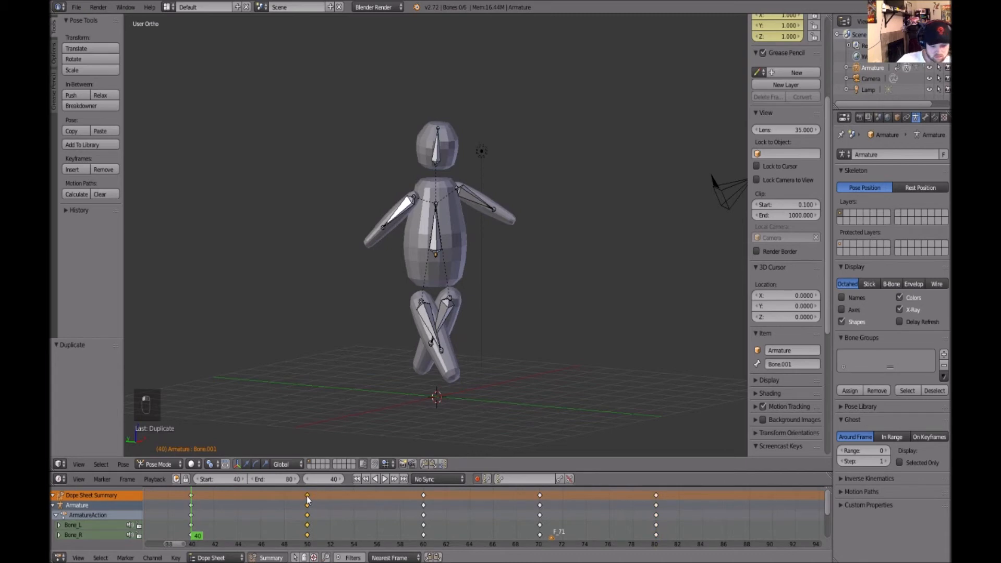
{"action": "left_click_drag", "start_coordinate": [302, 502], "coordinate": [244, 498]}
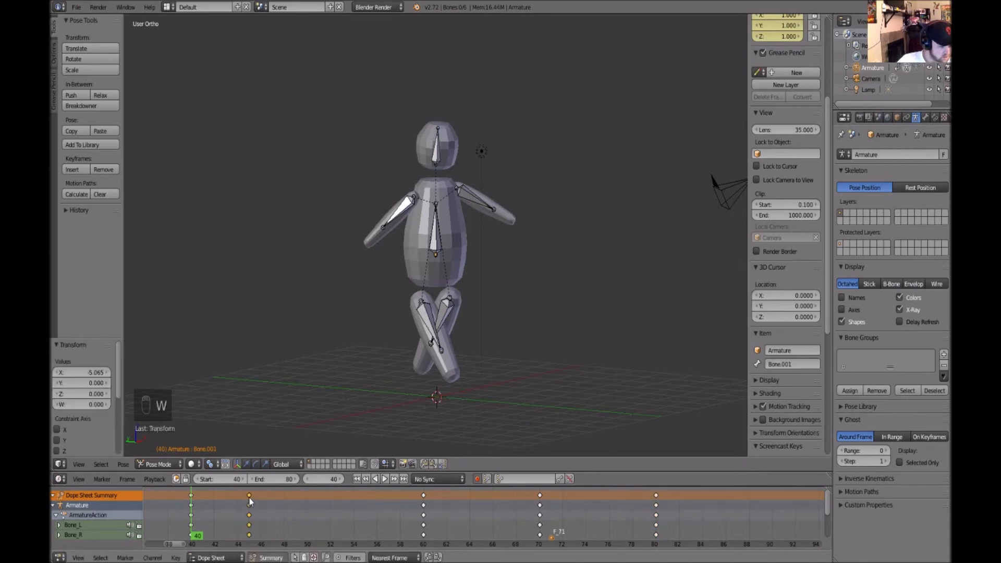
{"action": "scroll", "coordinate": [422, 502], "scroll_direction": "up", "scroll_amount": 4}
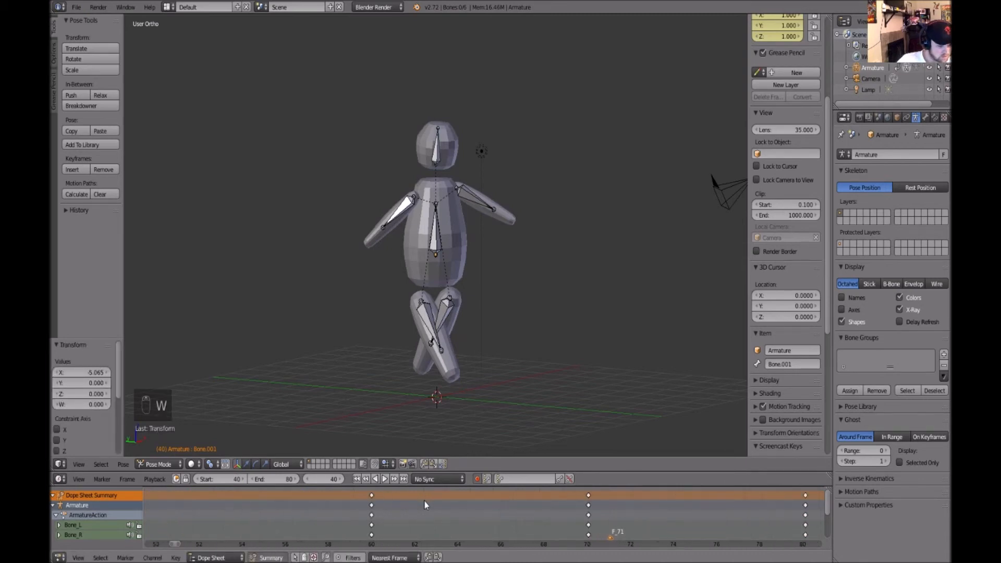
{"action": "scroll", "coordinate": [424, 500], "scroll_direction": "down", "scroll_amount": 6}
{"action": "left_click_drag", "start_coordinate": [437, 501], "coordinate": [344, 505]}
{"action": "left_click_drag", "start_coordinate": [529, 504], "coordinate": [385, 504]}
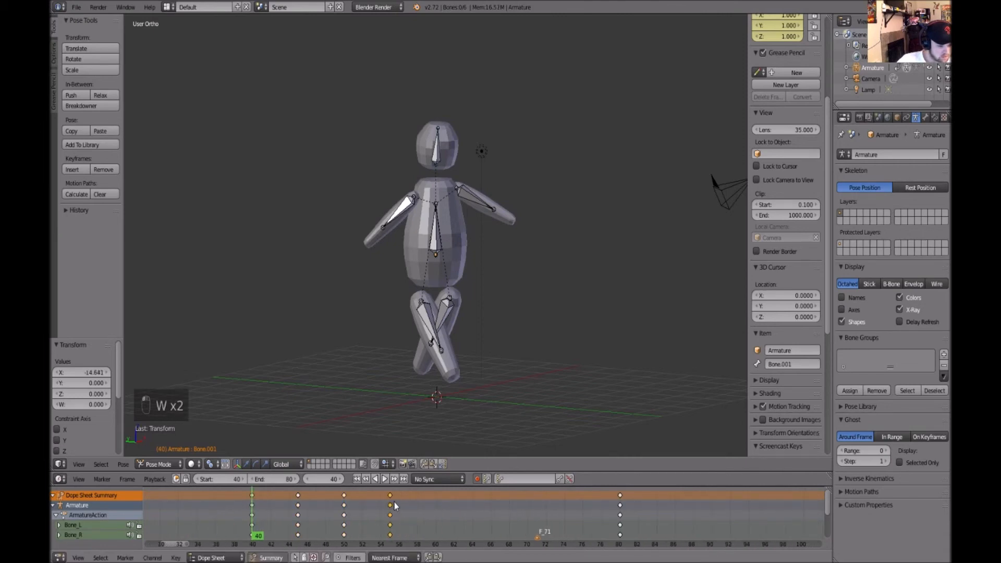
{"action": "left_click_drag", "start_coordinate": [619, 502], "coordinate": [436, 504]}
Set the playback end frame to 60
{"action": "left_click", "coordinate": [286, 480]}
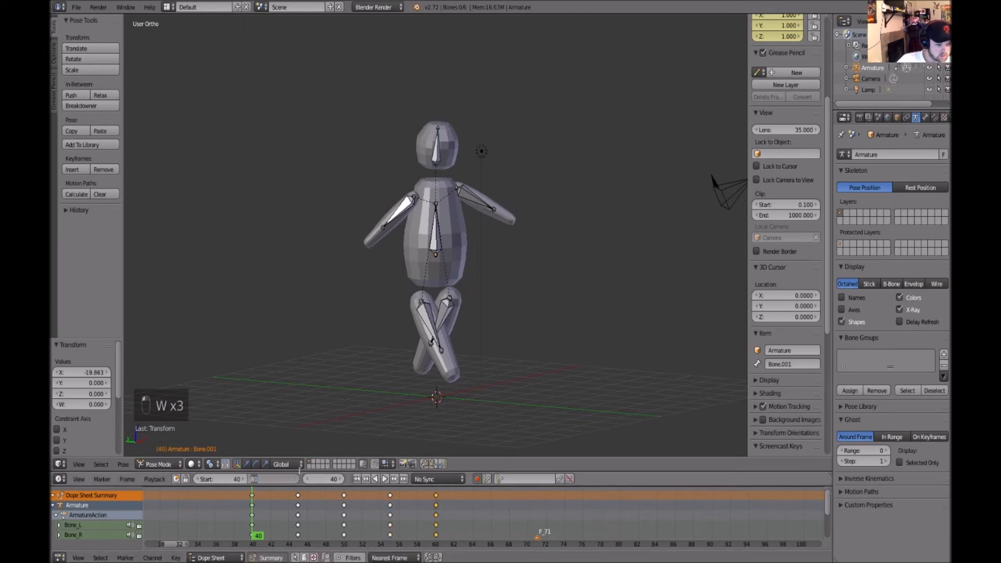
{"action": "type", "text": "60"}
{"action": "key", "text": "Return"}
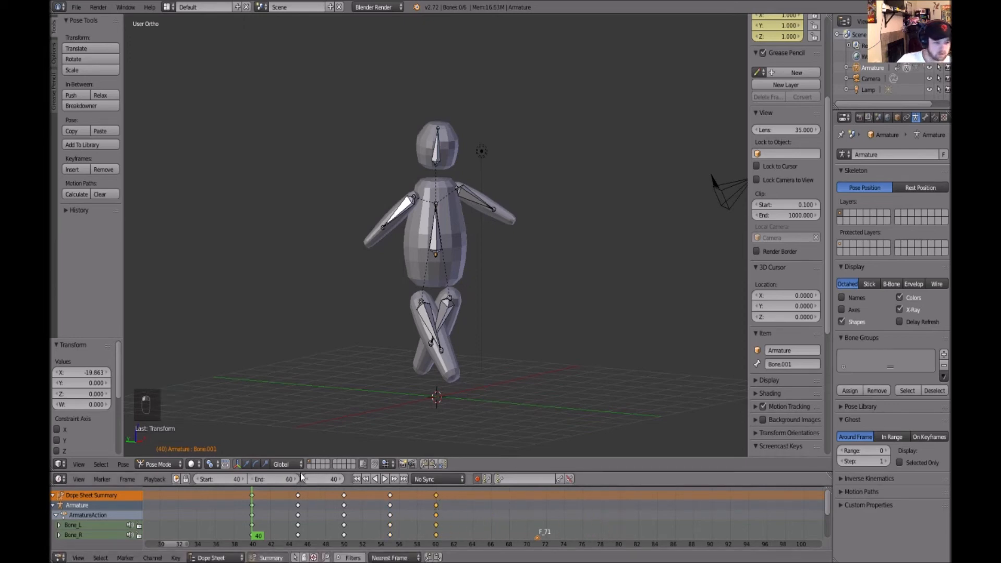
Play the shortened walk cycle and orbit the view to watch it
{"action": "left_click", "coordinate": [385, 479]}
{"action": "middle_click_drag", "start_coordinate": [580, 333], "coordinate": [439, 325]}
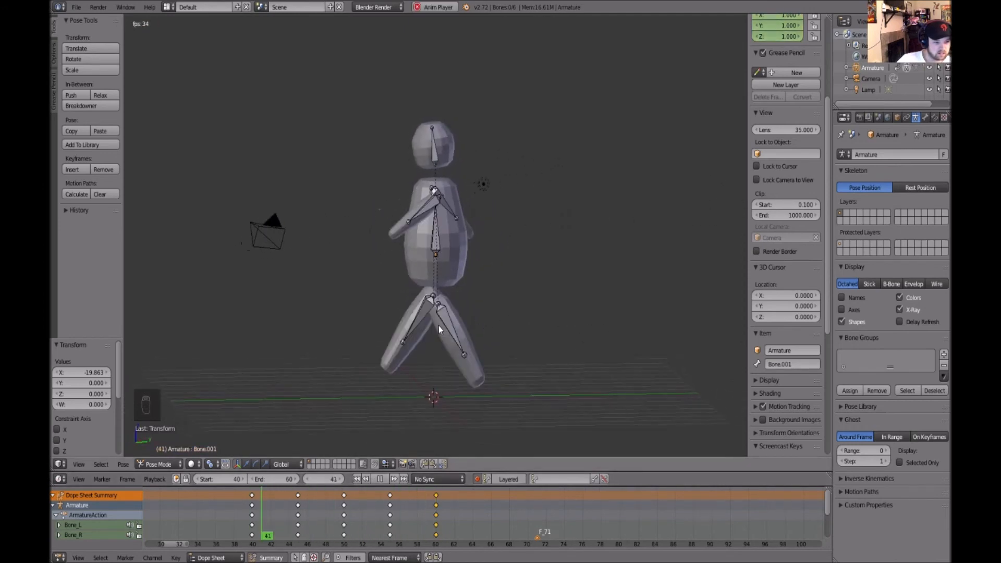
{"action": "left_click", "coordinate": [384, 479]}
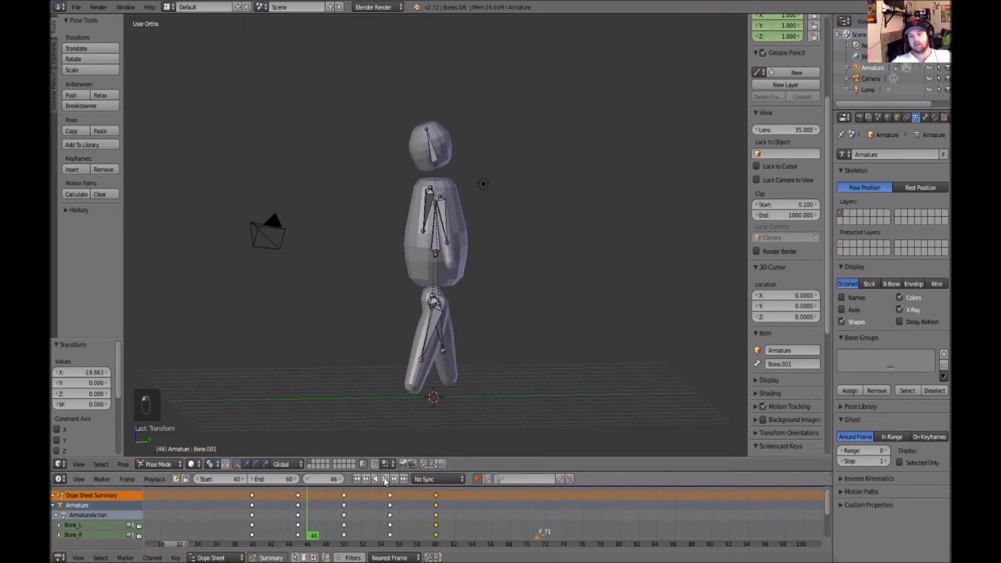